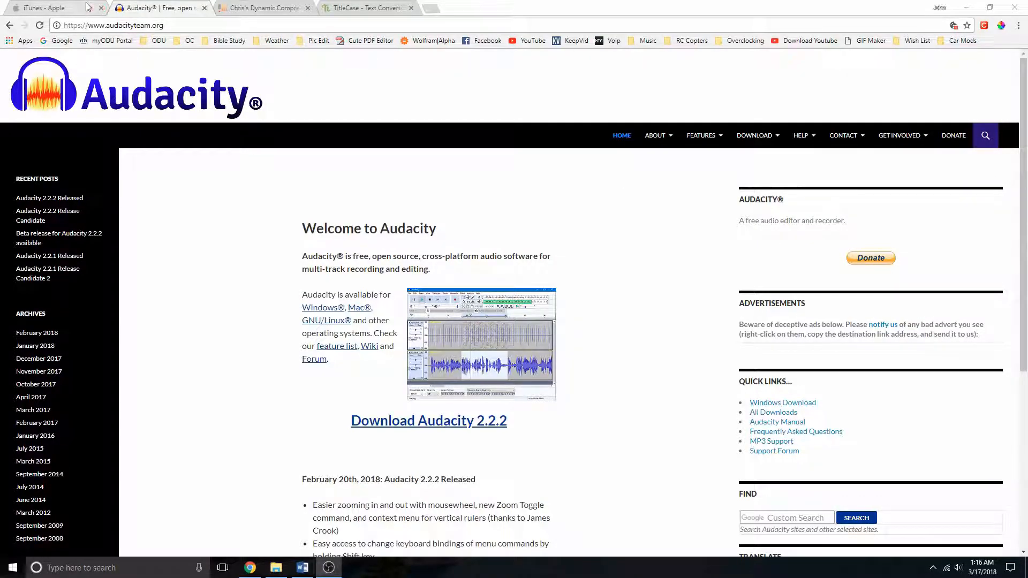
- Review the iTunes, Audacity and Chris's Dynamic Compressor plugin web pages in the open browser tabs
{"action": "left_click", "coordinate": [74, 9]}
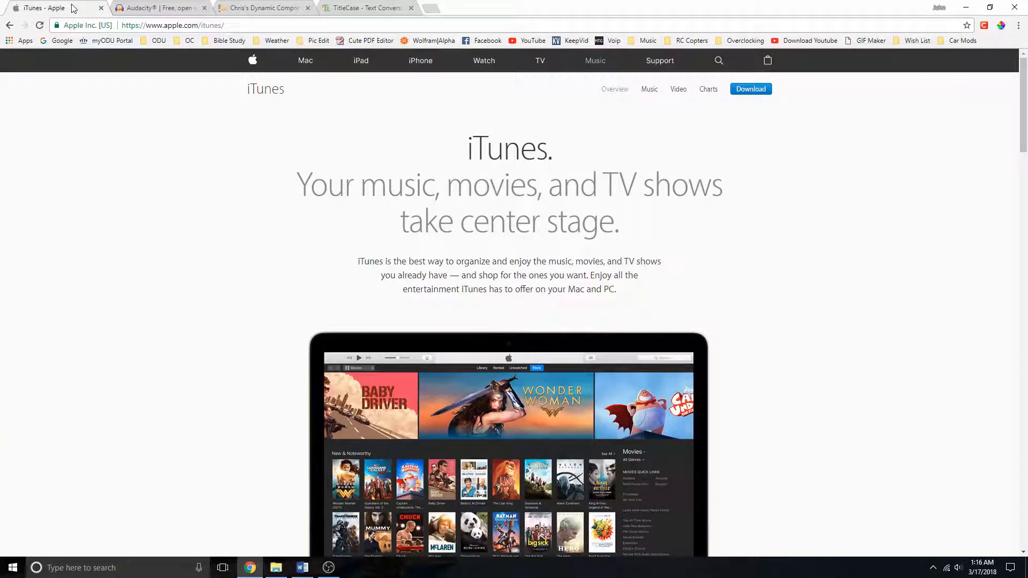
{"action": "left_click", "coordinate": [167, 11]}
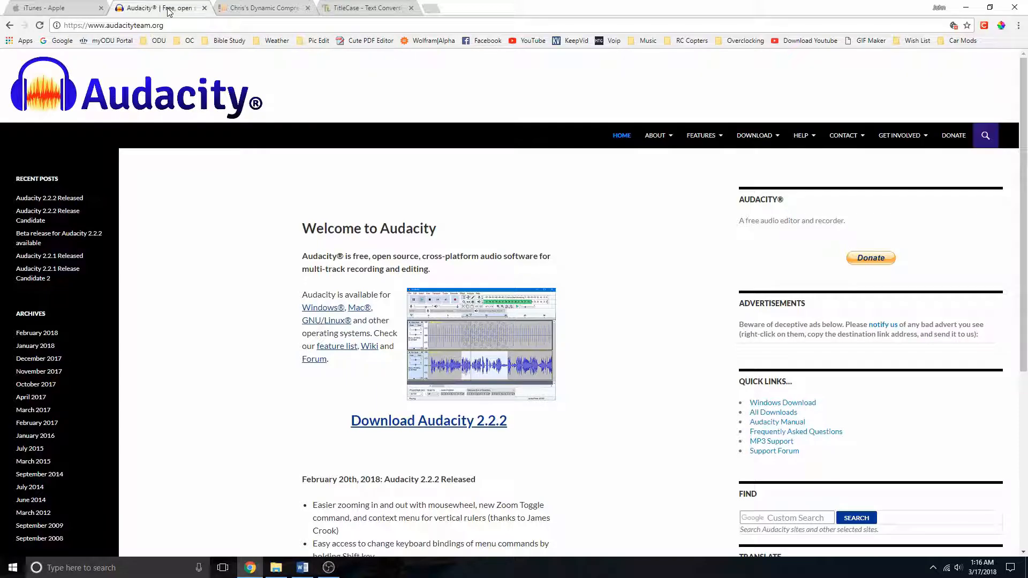
{"action": "left_click", "coordinate": [267, 10]}
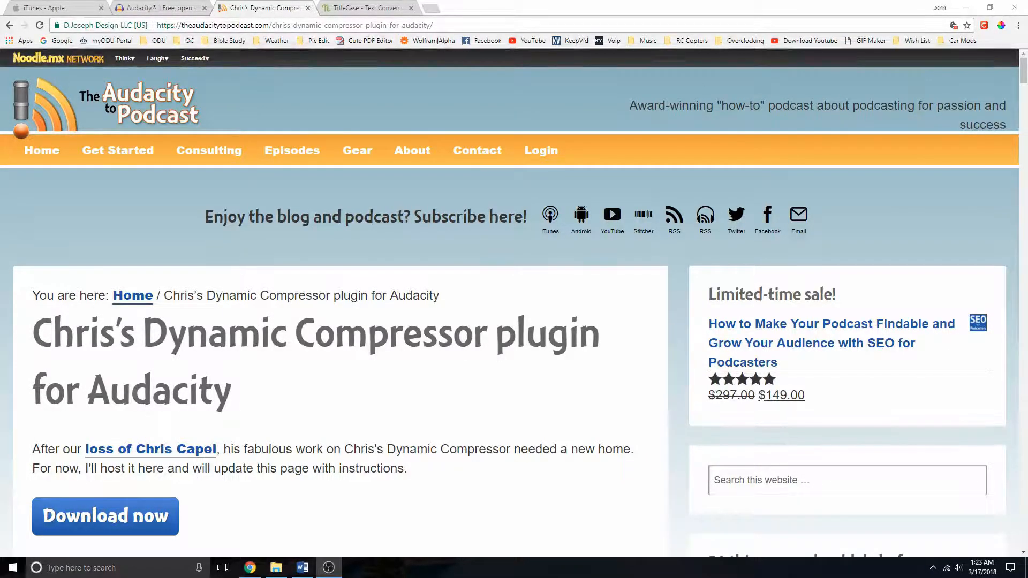
{"action": "left_click", "coordinate": [131, 12]}
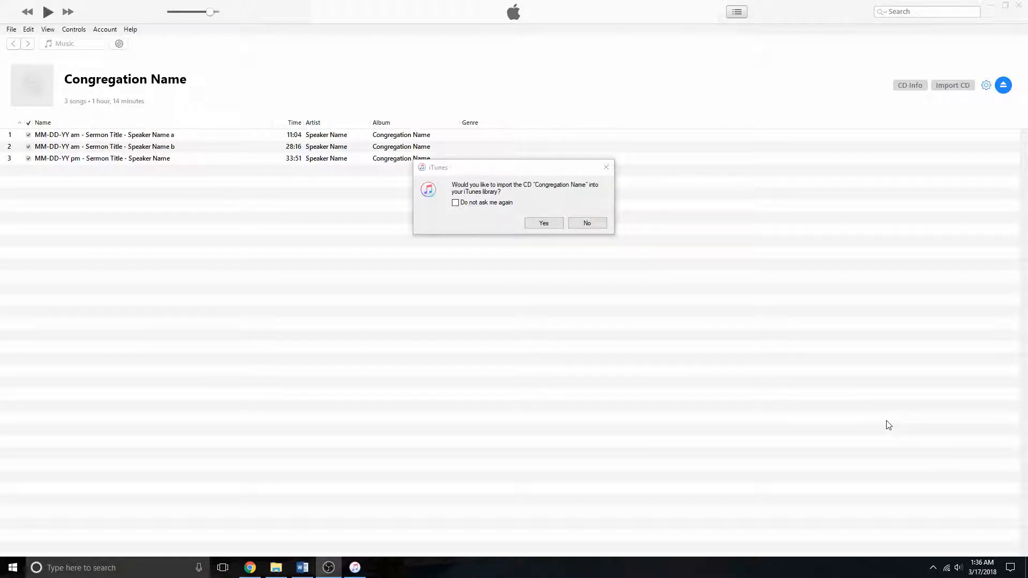
- Decline importing the CD into the library and check the CD info's artist and album fields
{"action": "left_click", "coordinate": [593, 224]}
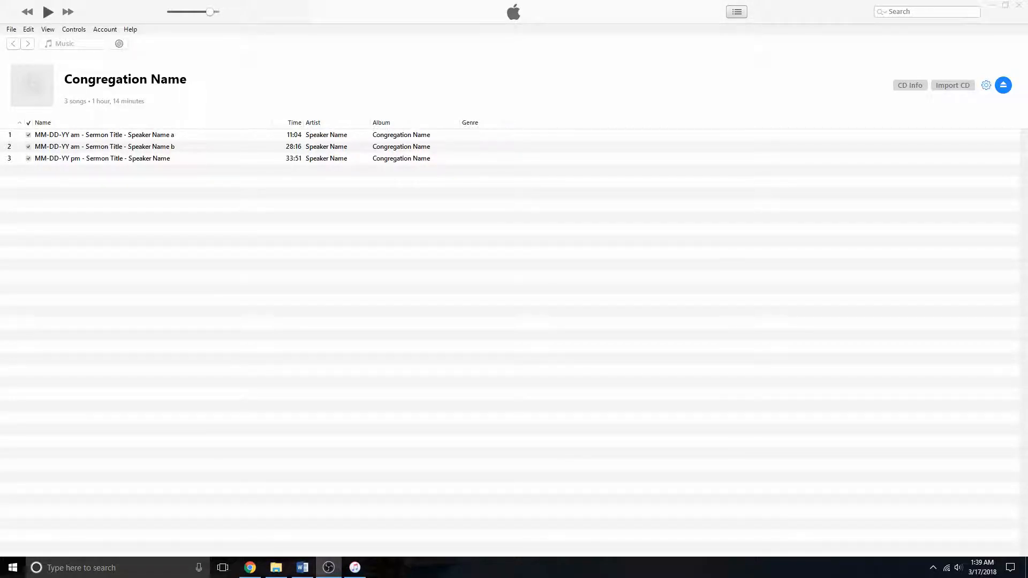
{"action": "left_click", "coordinate": [909, 87]}
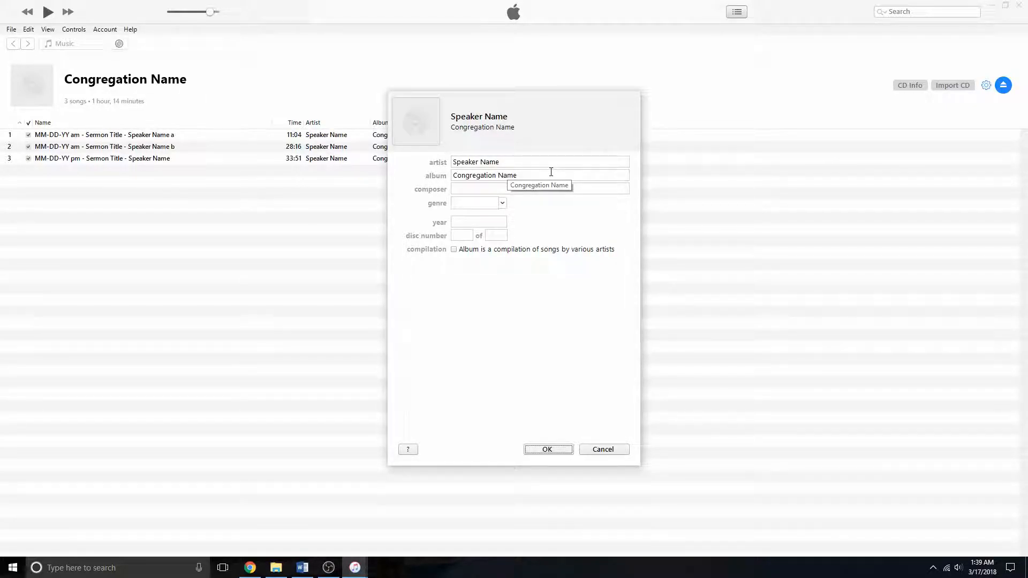
{"action": "left_click", "coordinate": [551, 450]}
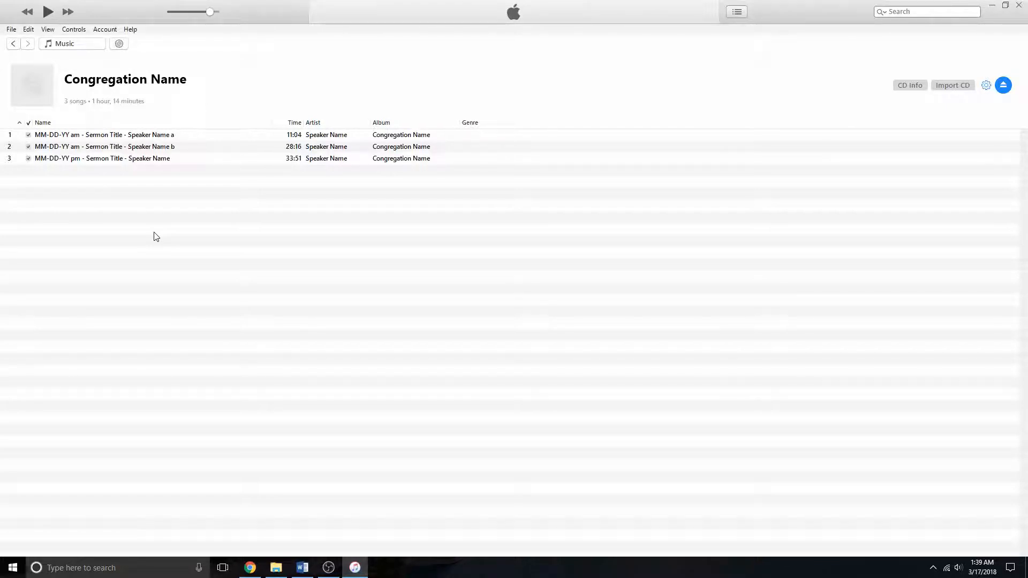
- Select the AP-Style Title Case result for the sermon title on TitleCase.com
{"action": "left_click", "coordinate": [250, 567]}
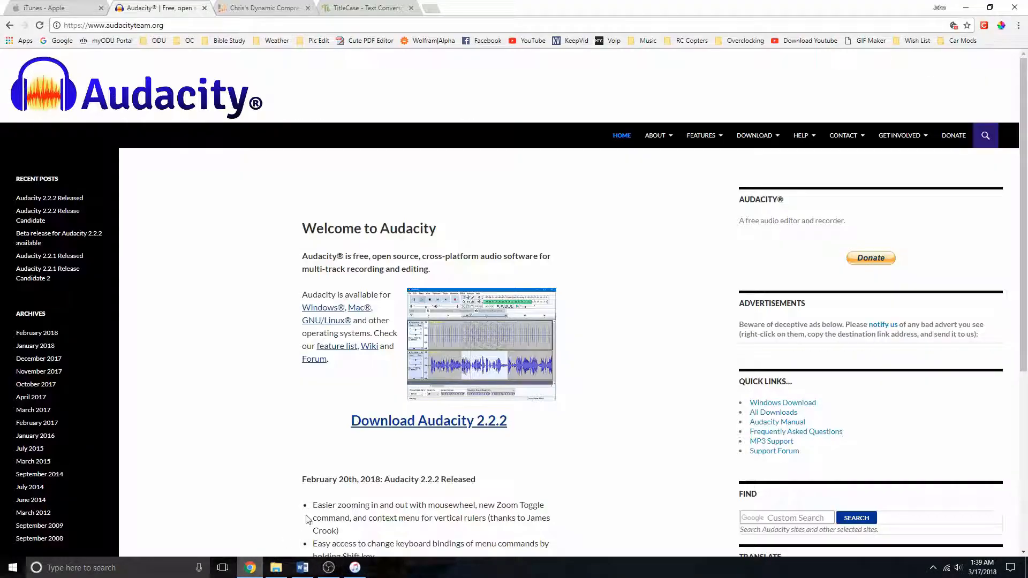
{"action": "left_click", "coordinate": [356, 8]}
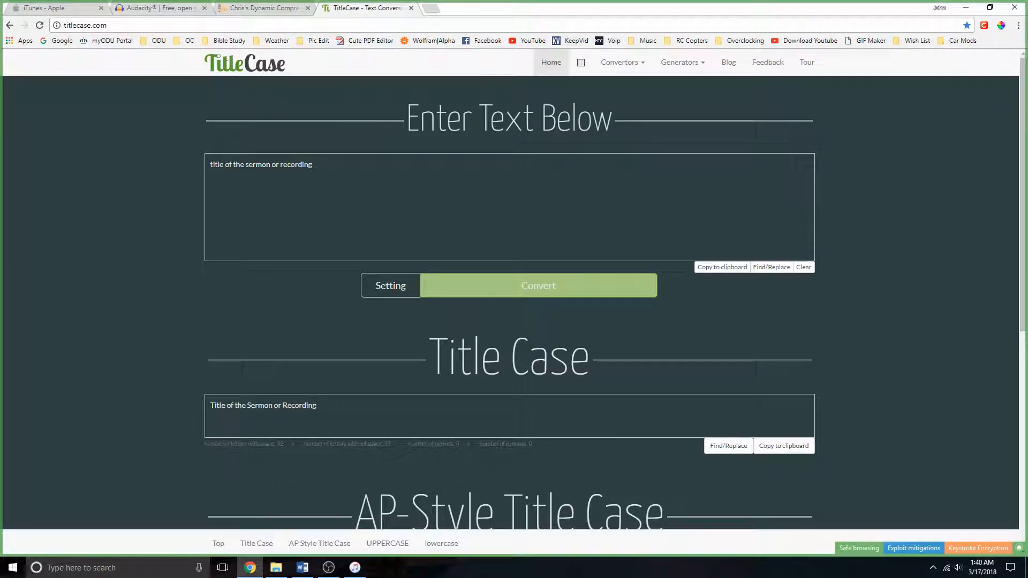
{"action": "scroll", "coordinate": [185, 227], "scroll_direction": "down", "scroll_amount": 3}
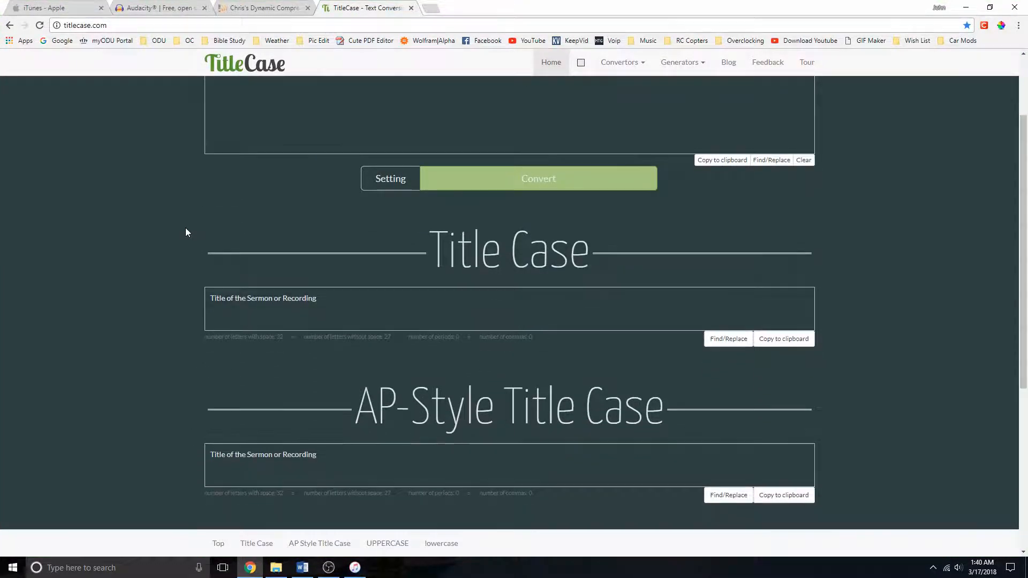
{"action": "left_click_drag", "start_coordinate": [319, 401], "coordinate": [194, 399]}
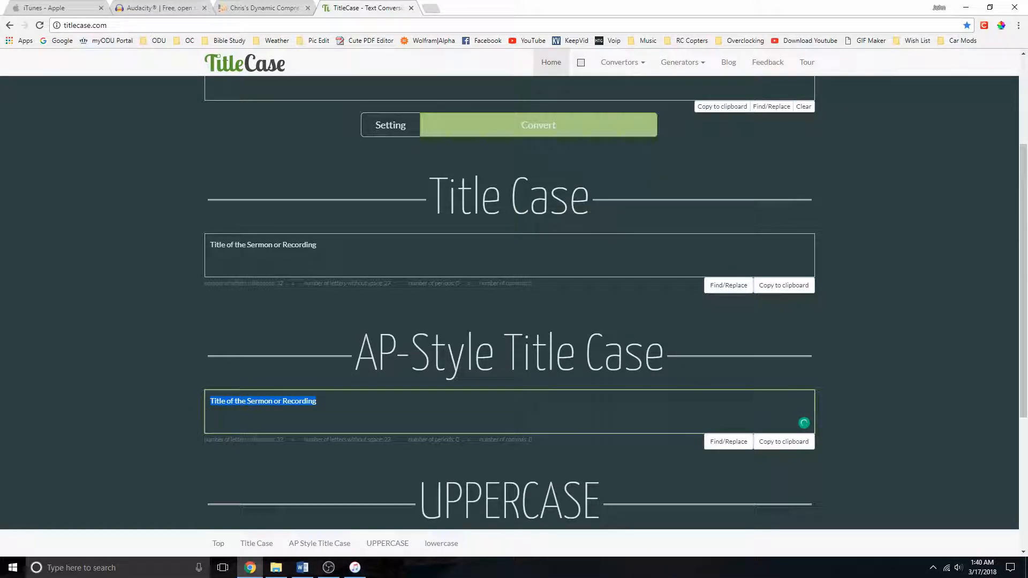
- Import the CD using the WAV Encoder with error correction when reading audio CDs enabled
{"action": "left_click", "coordinate": [354, 567]}
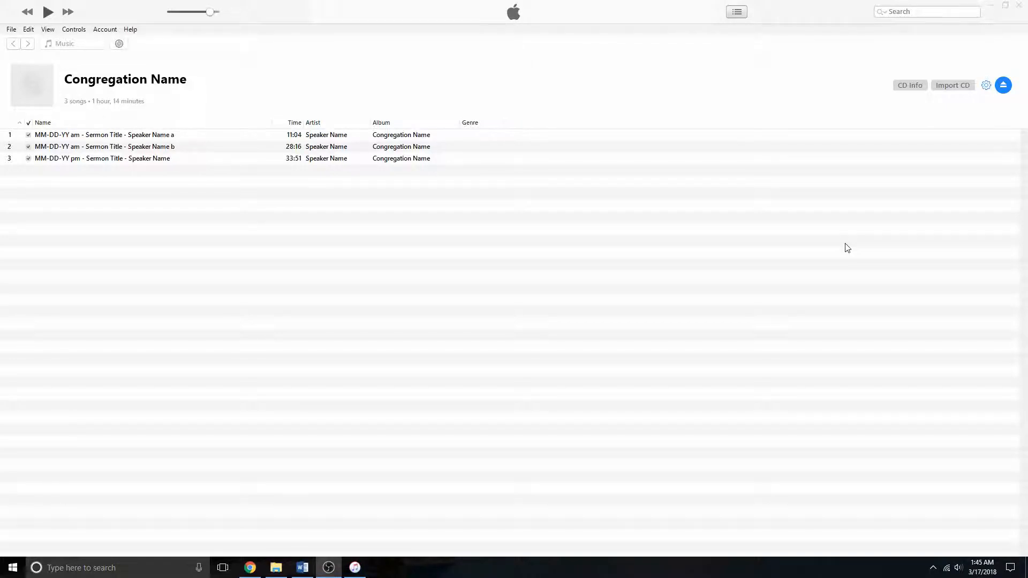
{"action": "left_click", "coordinate": [955, 88]}
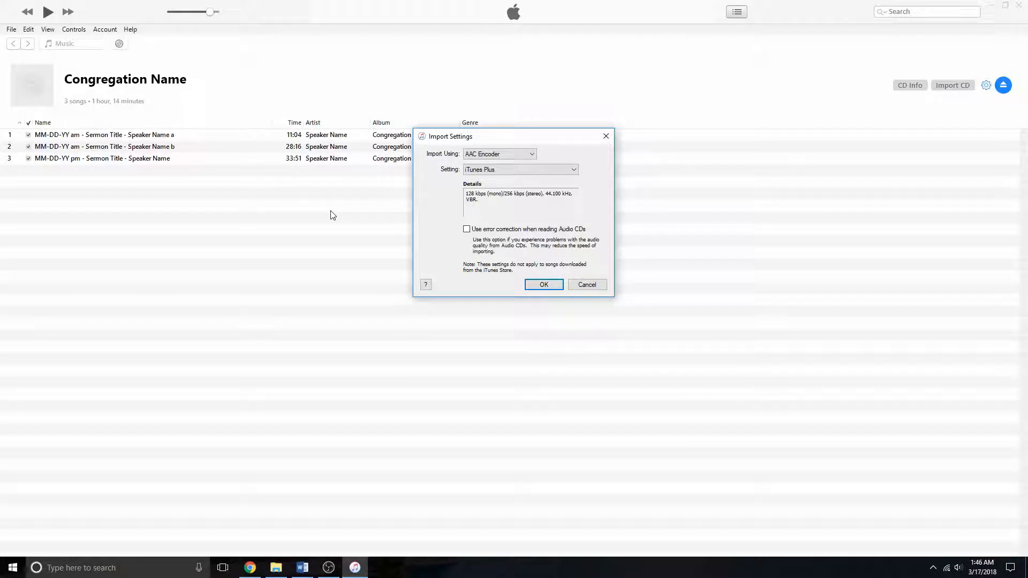
{"action": "left_click", "coordinate": [515, 154]}
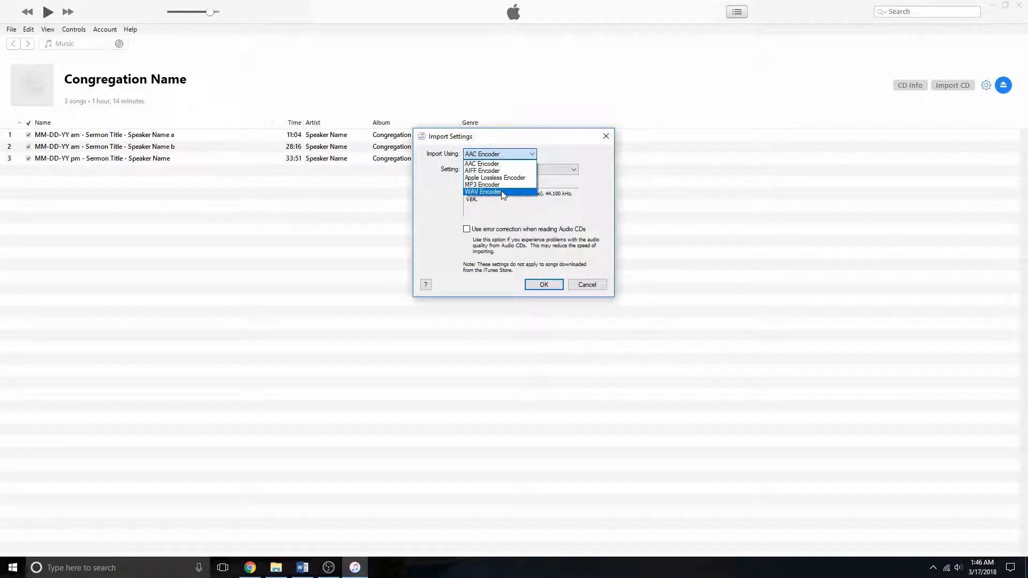
{"action": "left_click", "coordinate": [501, 191]}
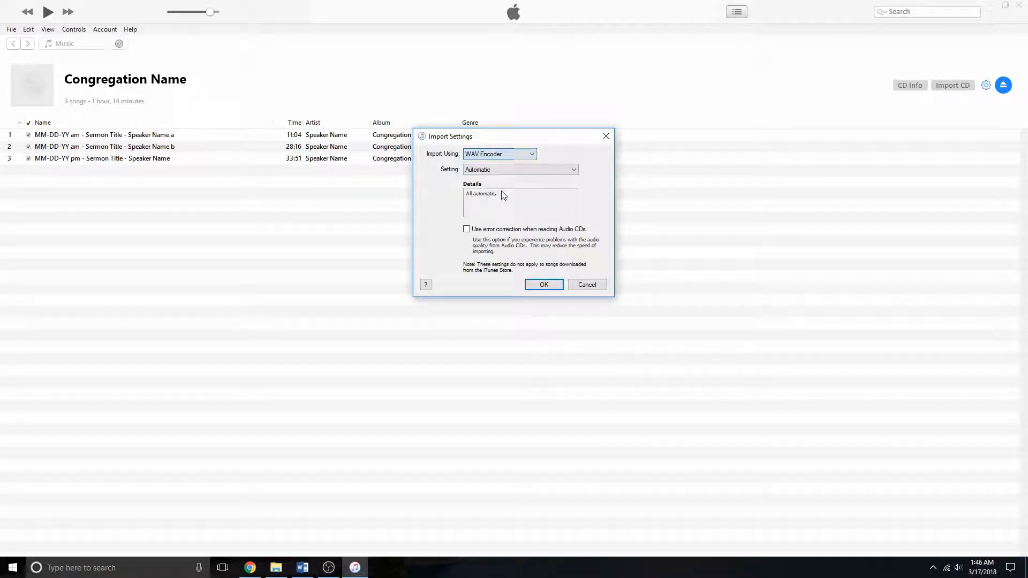
{"action": "left_click", "coordinate": [466, 230]}
{"action": "left_click", "coordinate": [553, 288]}
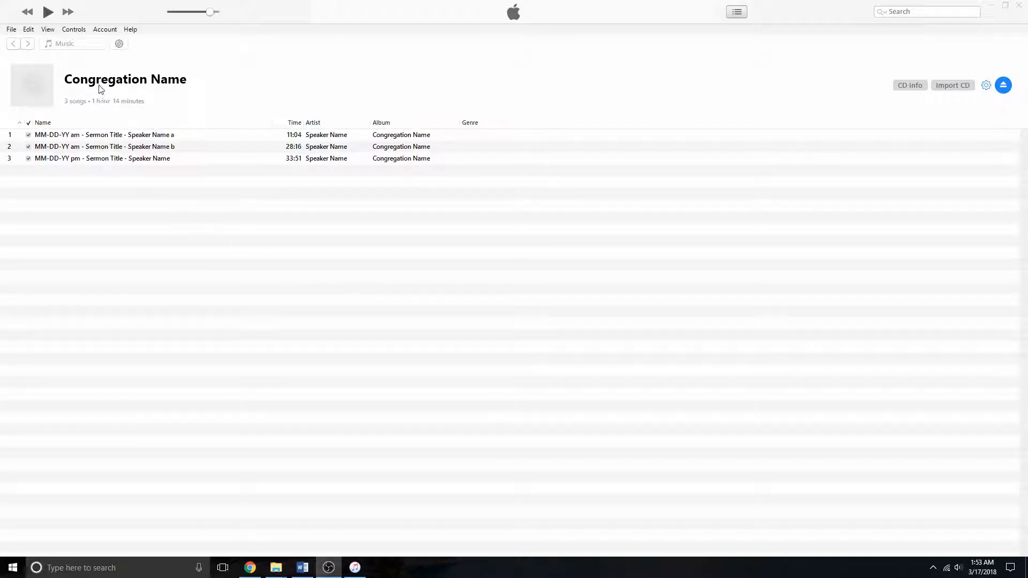
- Open the folder of the Speaker Name album's first track in Windows Explorer from the Artists library
{"action": "left_click", "coordinate": [98, 50]}
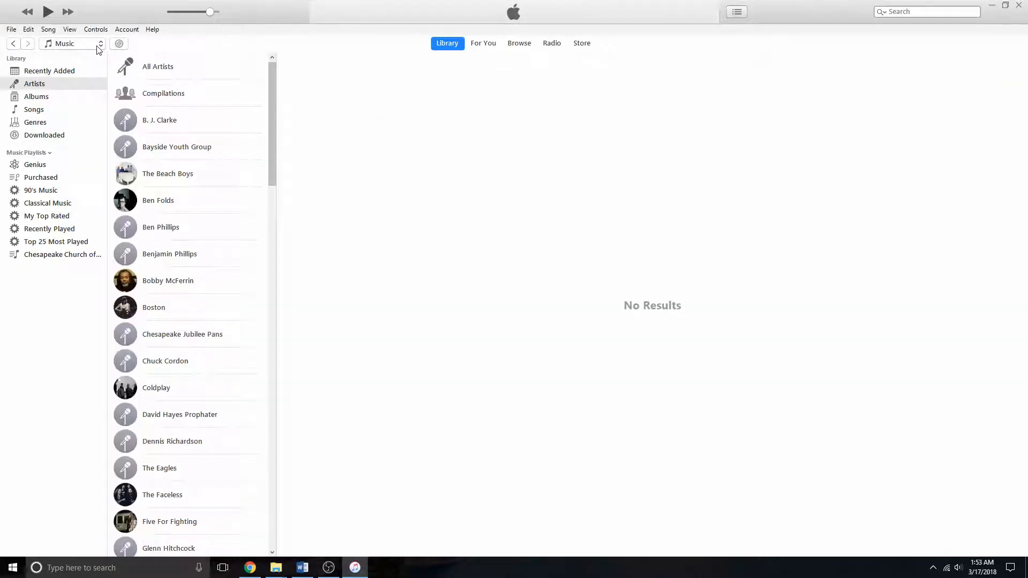
{"action": "left_click", "coordinate": [57, 85]}
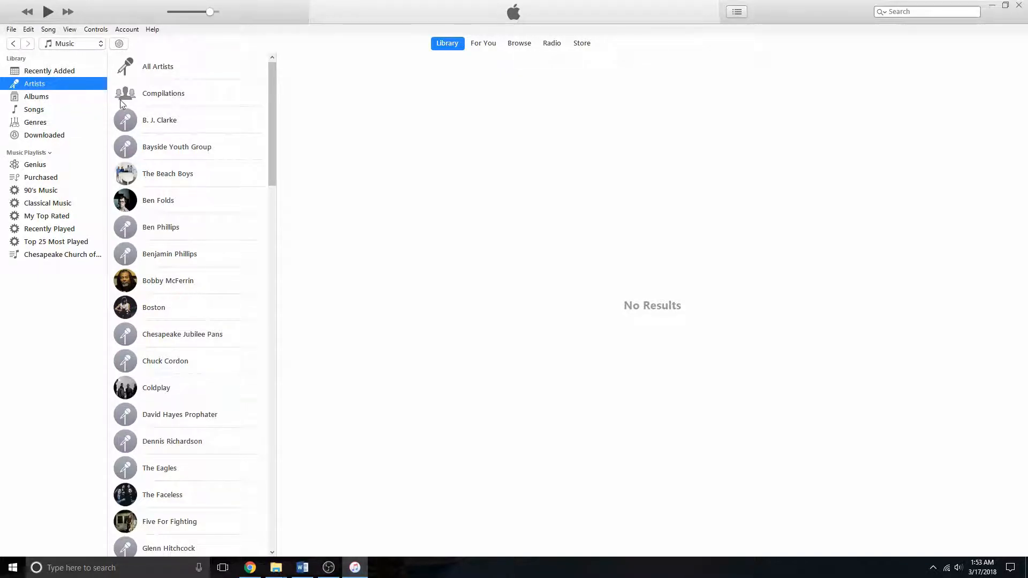
{"action": "left_click_drag", "start_coordinate": [271, 92], "coordinate": [289, 428]}
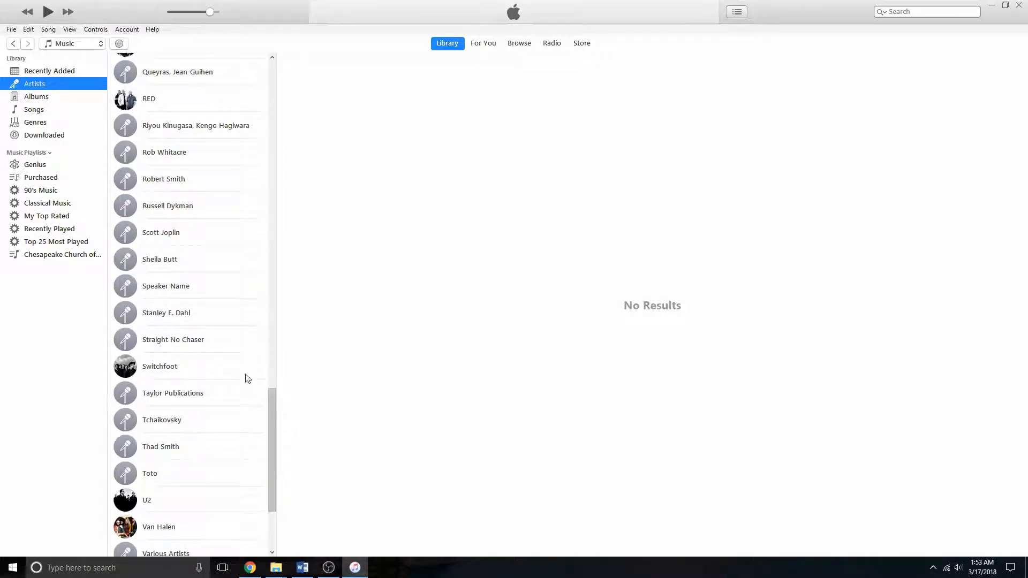
{"action": "left_click", "coordinate": [182, 287]}
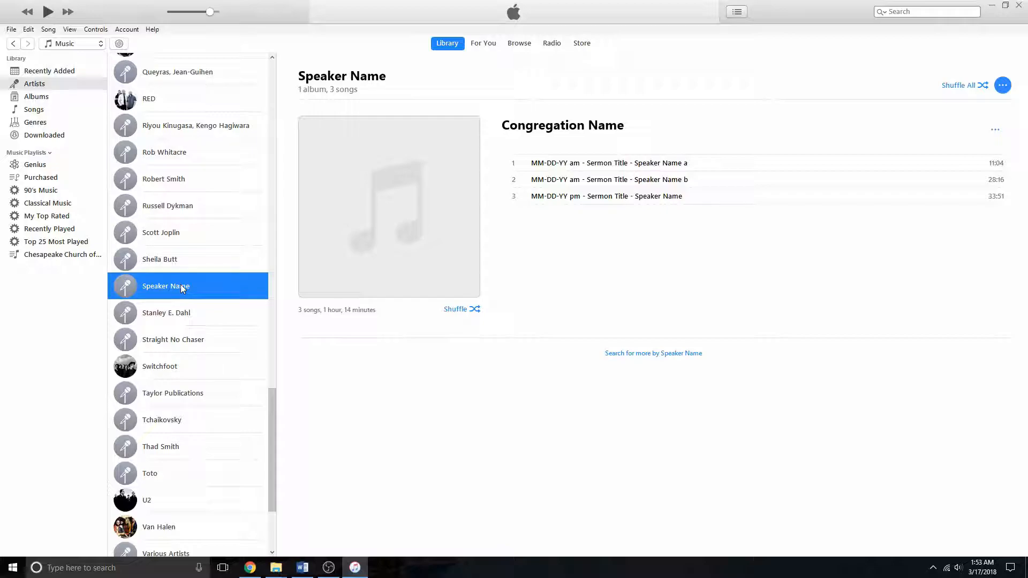
{"action": "right_click", "coordinate": [641, 164]}
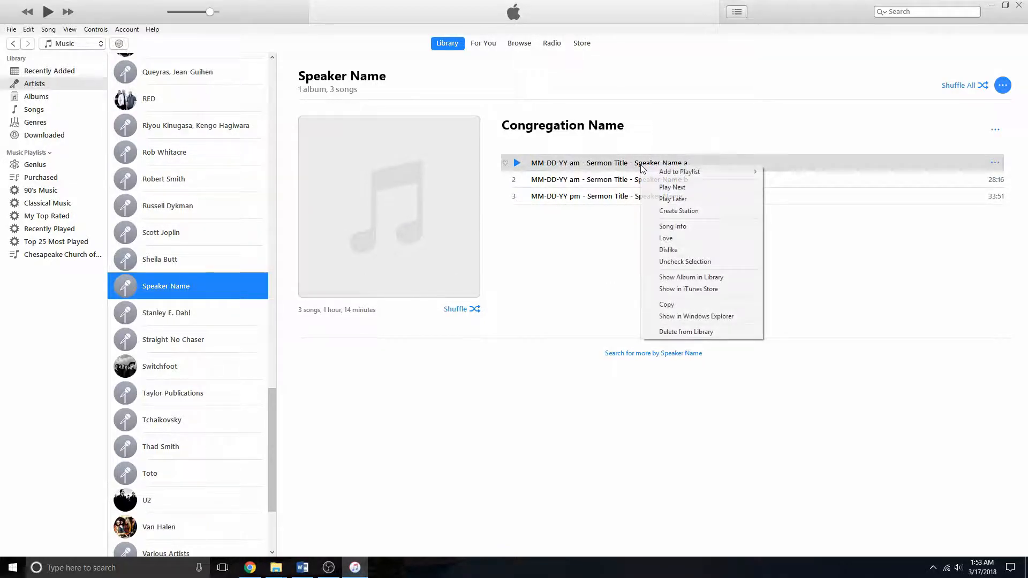
{"action": "left_click", "coordinate": [744, 317]}
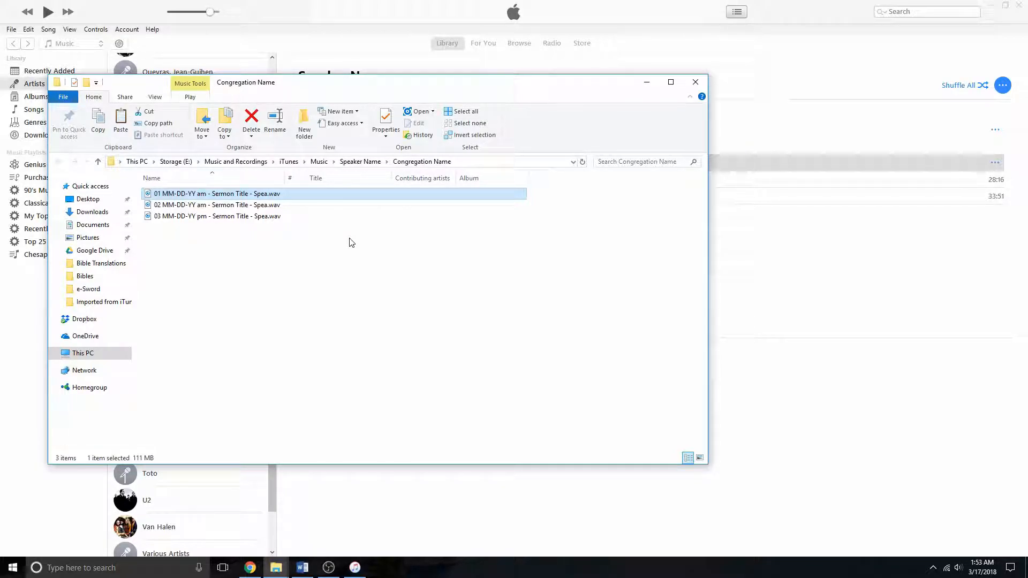
- Copy all three WAV files into the Imported from iTunes folder
{"action": "left_click", "coordinate": [227, 216], "text": "shift"}
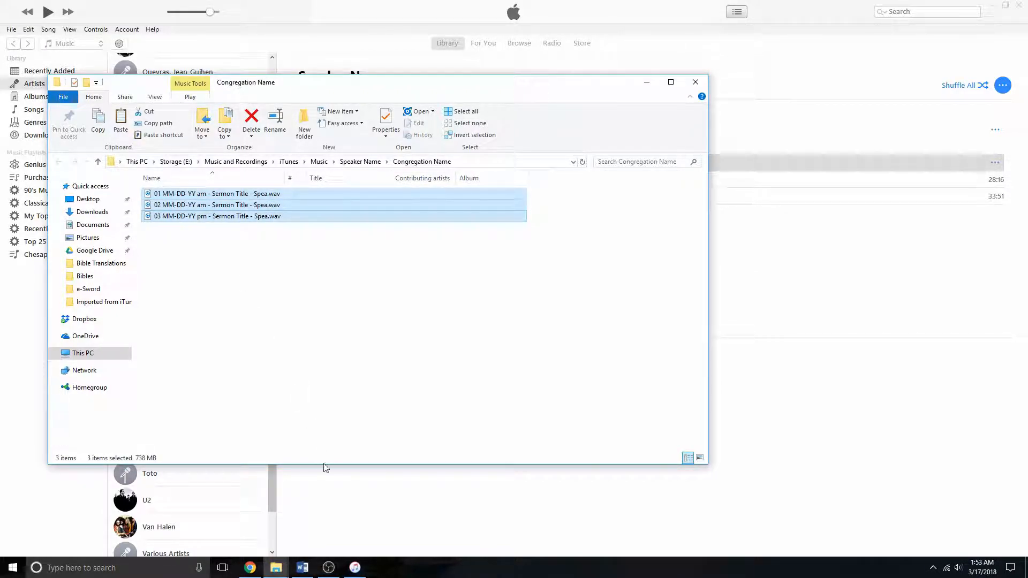
{"action": "mouse_move", "coordinate": [284, 563]}
{"action": "left_click", "coordinate": [275, 517]}
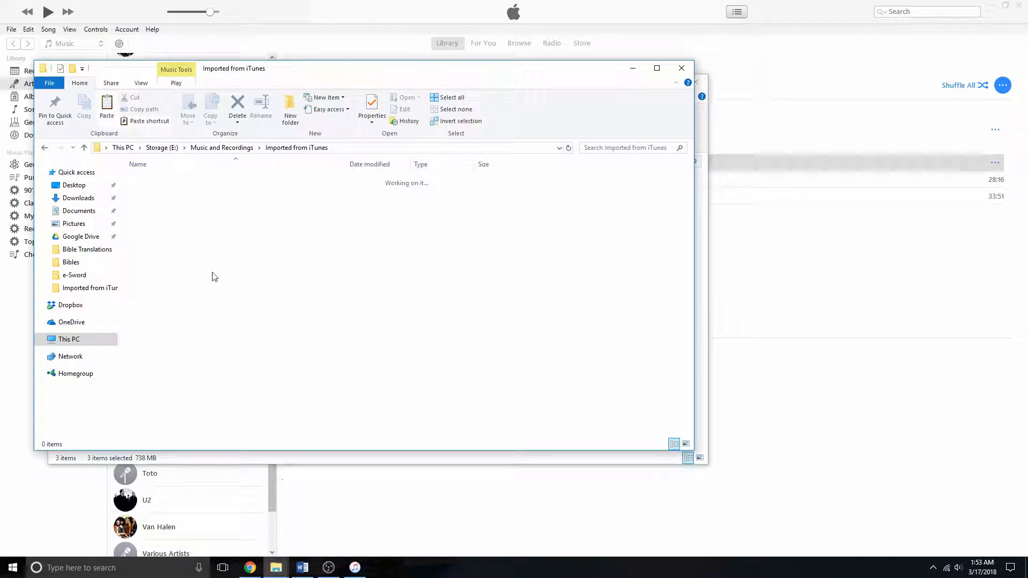
{"action": "key", "text": "ctrl+v"}
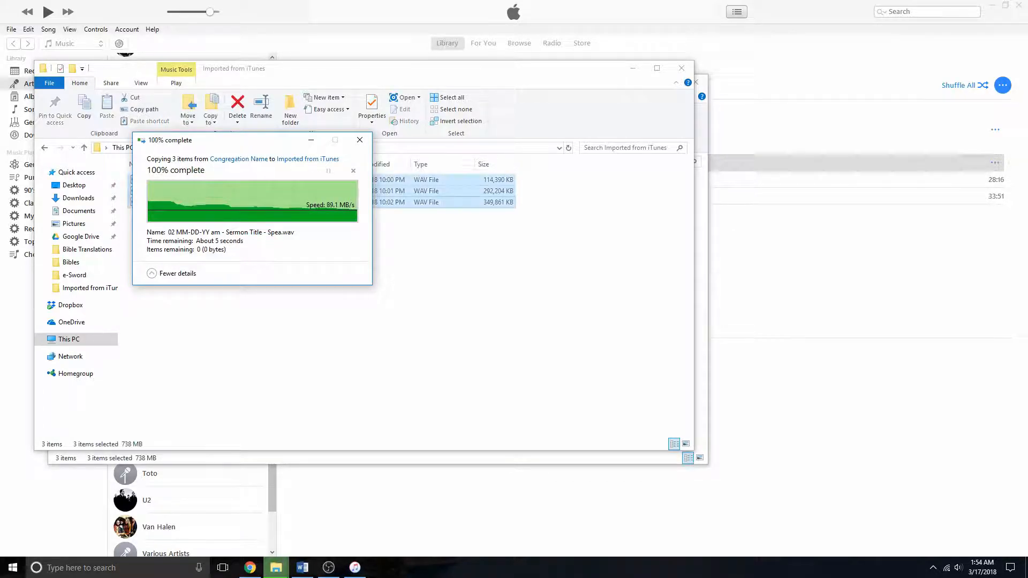
{"action": "left_click", "coordinate": [778, 316]}
- Rename the first WAV file to the first track's title, MM-DD-YY am - Sermon Title - Speaker Name a
{"action": "left_click", "coordinate": [604, 165]}
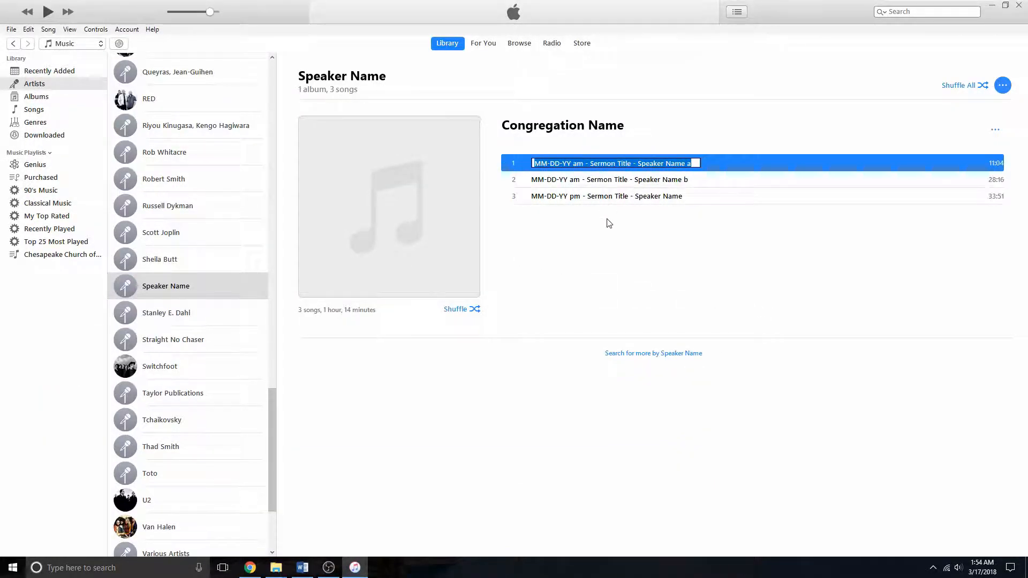
{"action": "left_click", "coordinate": [588, 254]}
{"action": "mouse_move", "coordinate": [276, 567]}
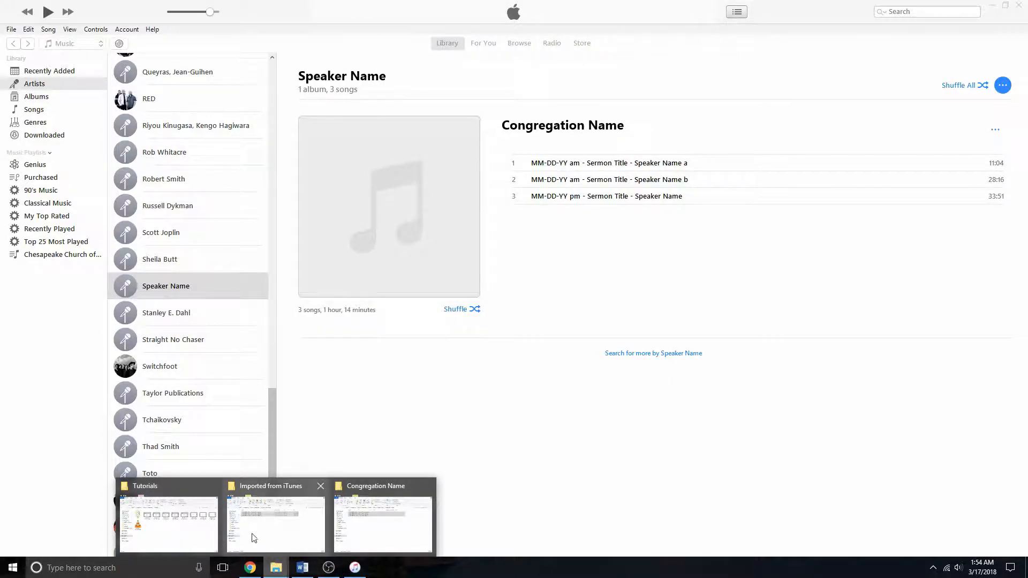
{"action": "left_click", "coordinate": [257, 523]}
{"action": "left_click", "coordinate": [199, 181]}
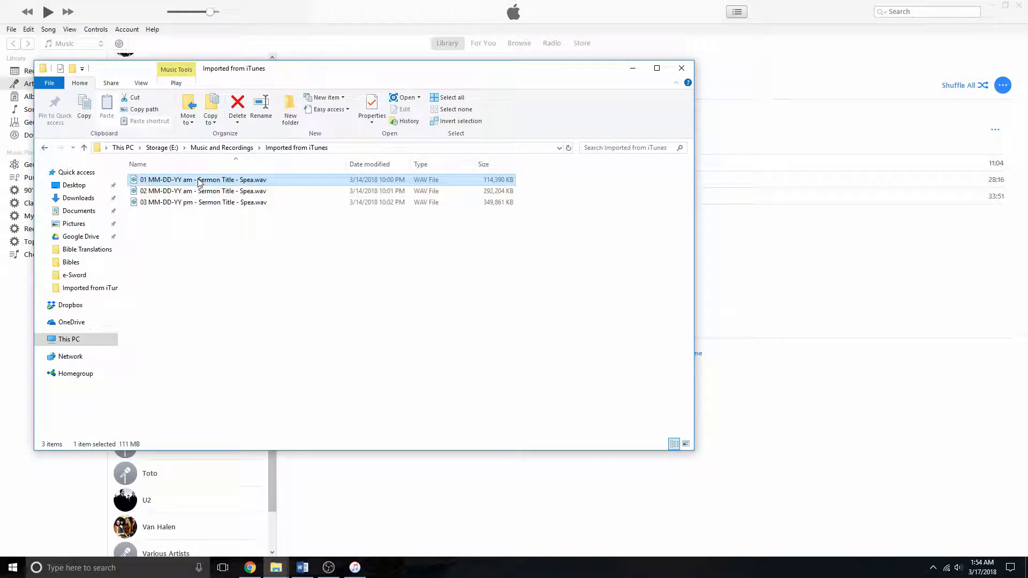
{"action": "left_click", "coordinate": [781, 268]}
- Rename the second WAV file to the second track's title, MM-DD-YY am - Sermon Title - Speaker Name b
{"action": "left_click", "coordinate": [613, 179]}
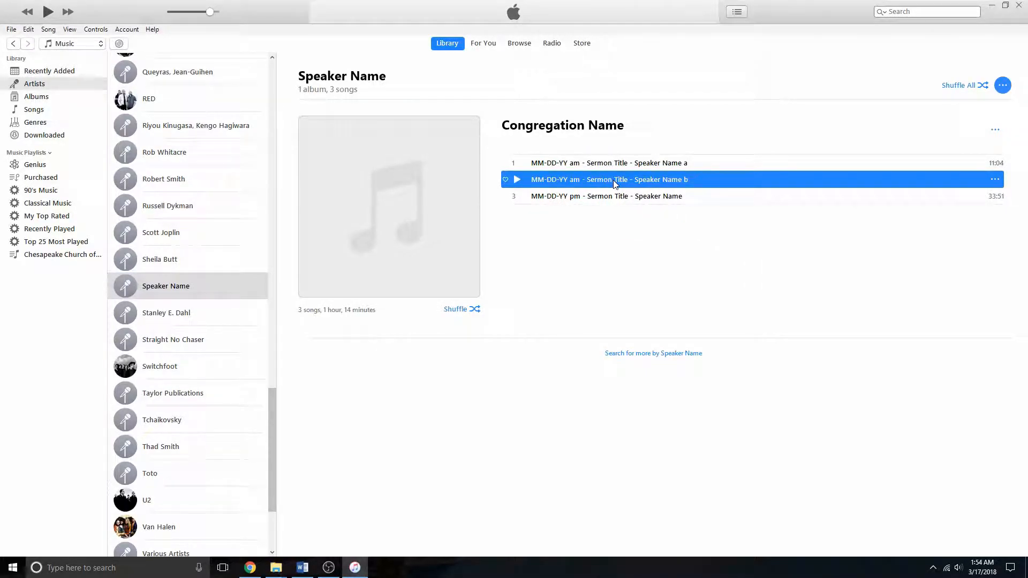
{"action": "left_click", "coordinate": [612, 180]}
{"action": "key", "text": "ctrl+c"}
{"action": "left_click", "coordinate": [276, 567]}
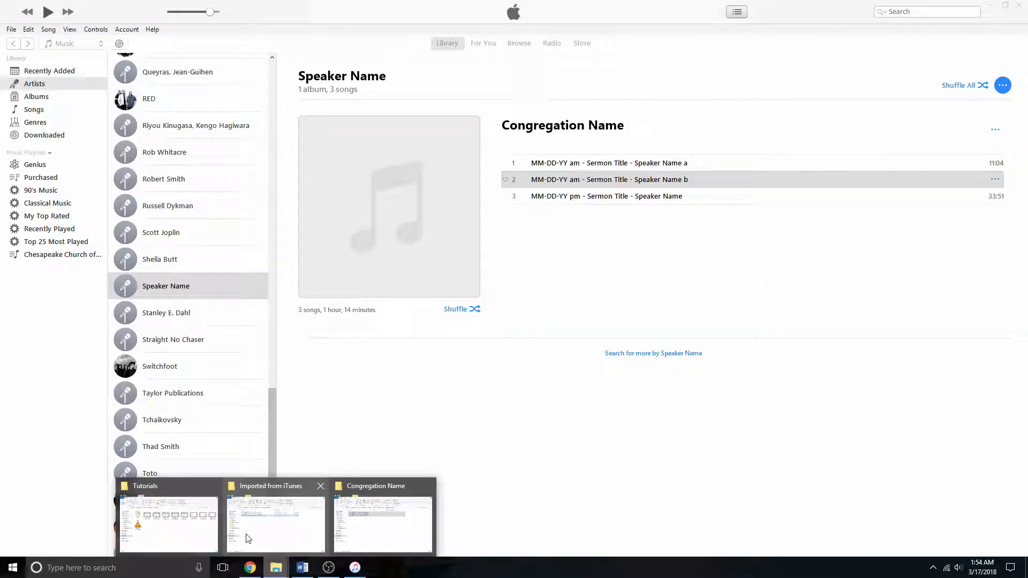
{"action": "left_click", "coordinate": [275, 516]}
{"action": "left_click", "coordinate": [204, 181]}
{"action": "left_click", "coordinate": [204, 180]}
{"action": "key", "text": "ctrl+v"}
{"action": "left_click", "coordinate": [706, 262]}
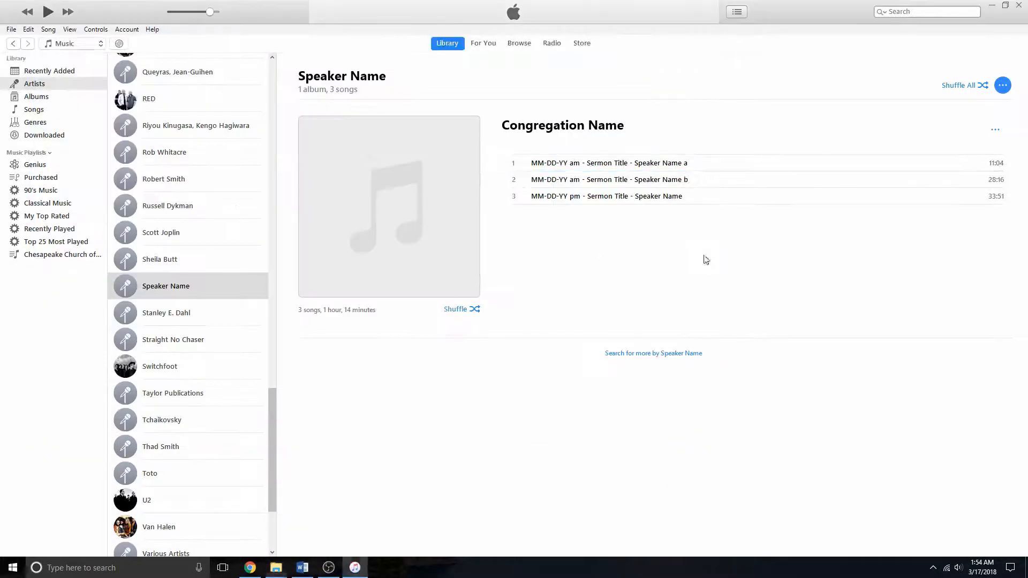
- Rename the third WAV file to the third track's title, MM-DD-YY pm - Sermon Title - Speaker Name
{"action": "left_click", "coordinate": [593, 198]}
{"action": "left_click", "coordinate": [592, 198]}
{"action": "key", "text": "ctrl+c"}
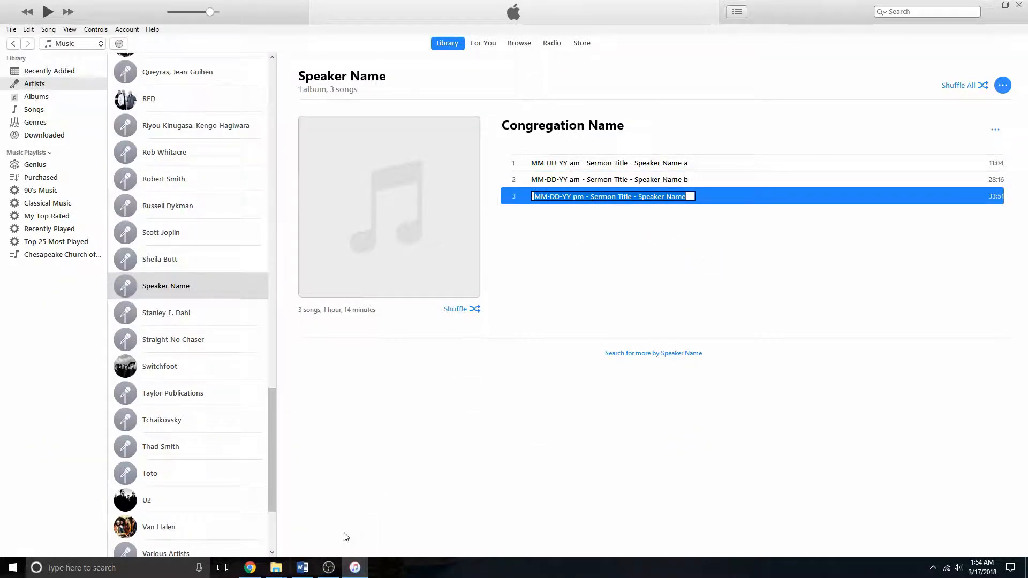
{"action": "left_click", "coordinate": [276, 567]}
{"action": "left_click", "coordinate": [240, 518]}
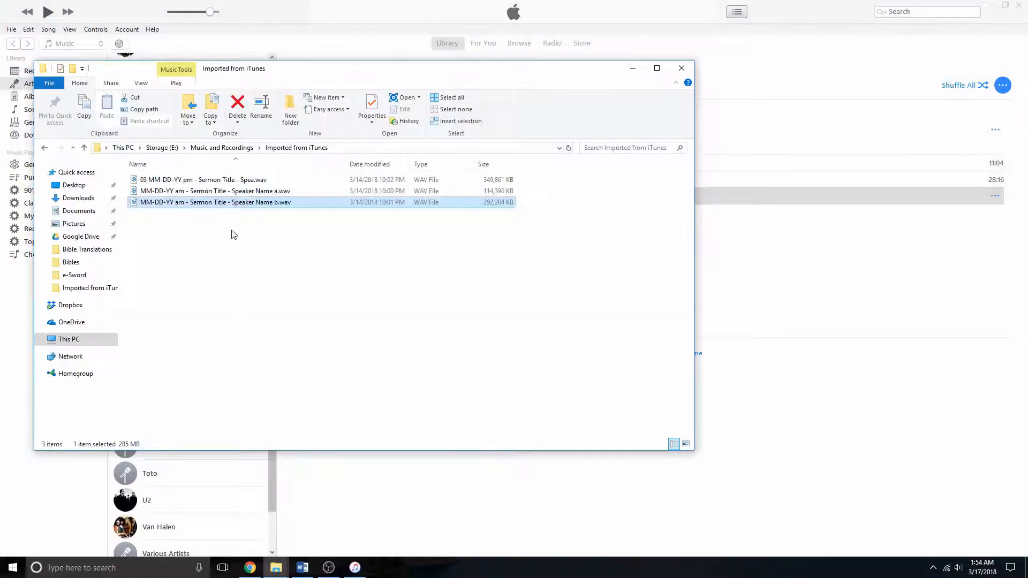
{"action": "left_click", "coordinate": [232, 181]}
{"action": "left_click", "coordinate": [231, 180]}
{"action": "key", "text": "ctrl+v"}
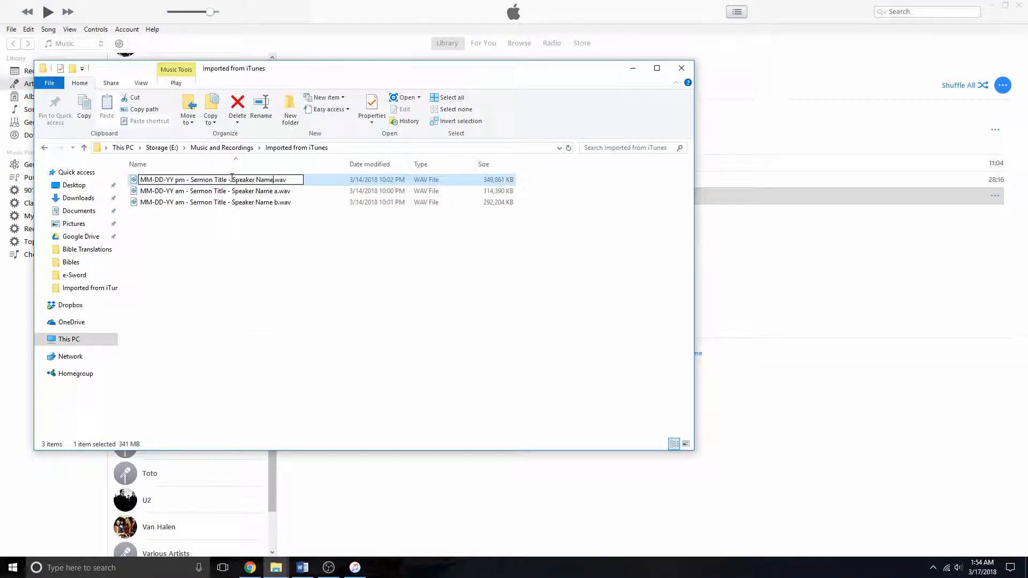
{"action": "left_click", "coordinate": [309, 270]}
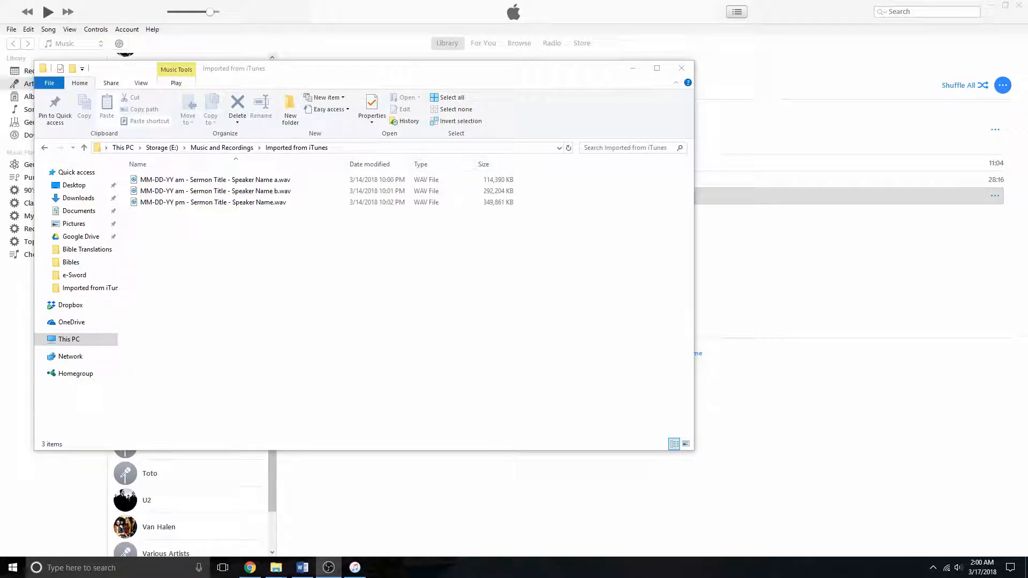
- View the Audacity homepage and the Chris's Dynamic Compressor plugin page in the browser
{"action": "left_click", "coordinate": [250, 567]}
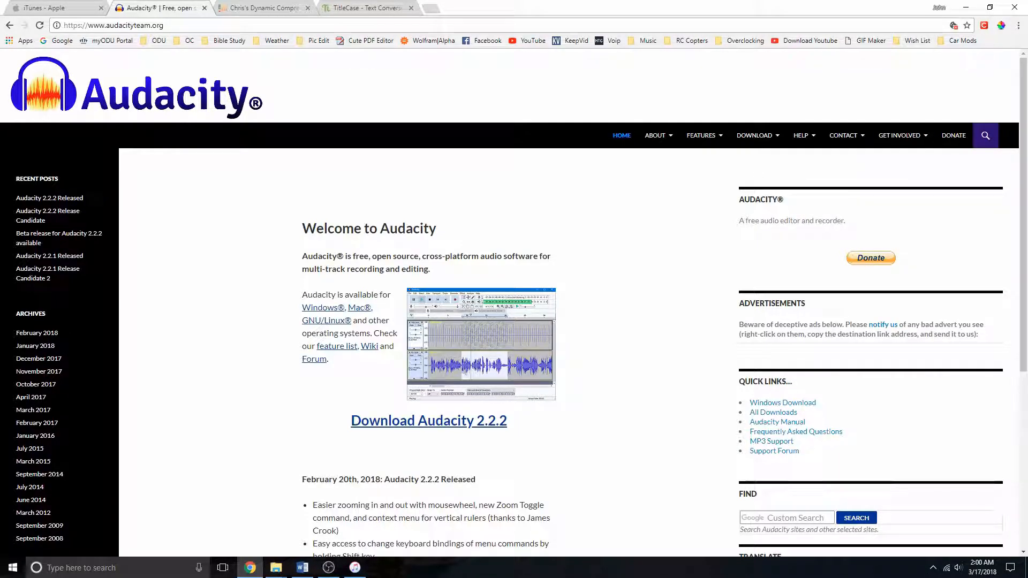
{"action": "left_click", "coordinate": [257, 8]}
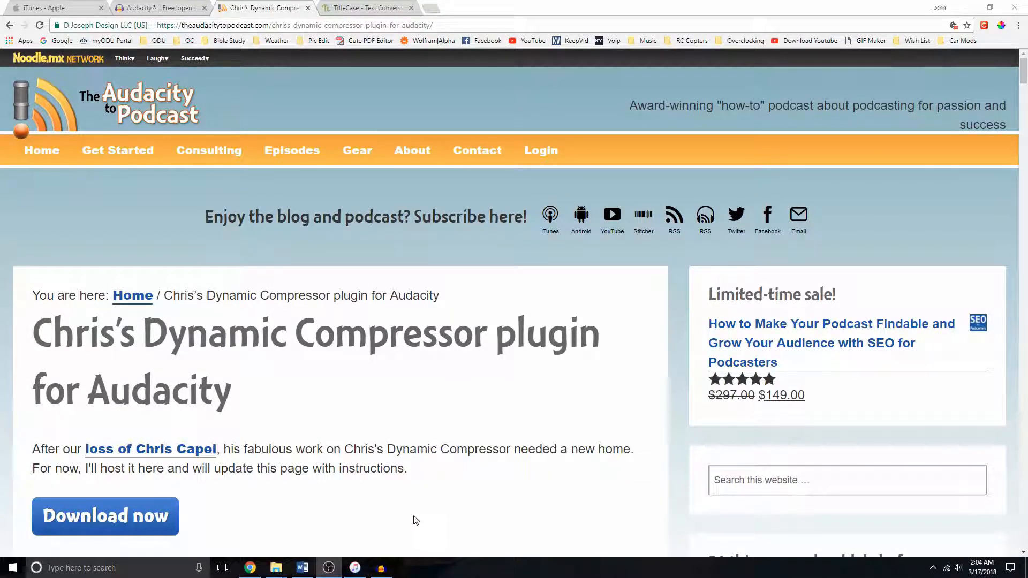
- In Audacity, import the two am sermon WAV files, parts a and b, reading them directly from the originals
{"action": "left_click", "coordinate": [381, 568]}
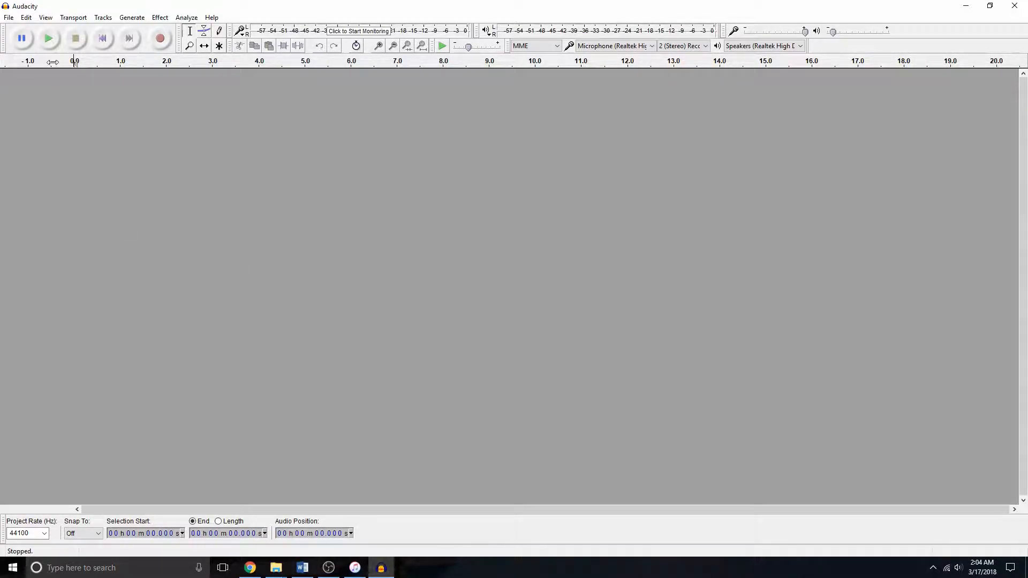
{"action": "left_click", "coordinate": [9, 17]}
{"action": "mouse_move", "coordinate": [118, 151]}
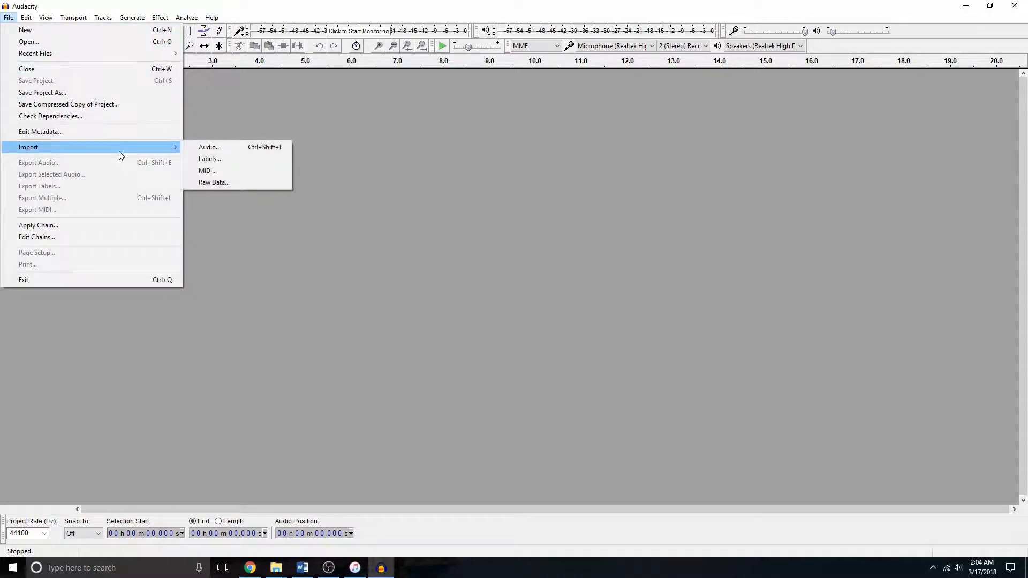
{"action": "left_click", "coordinate": [234, 153]}
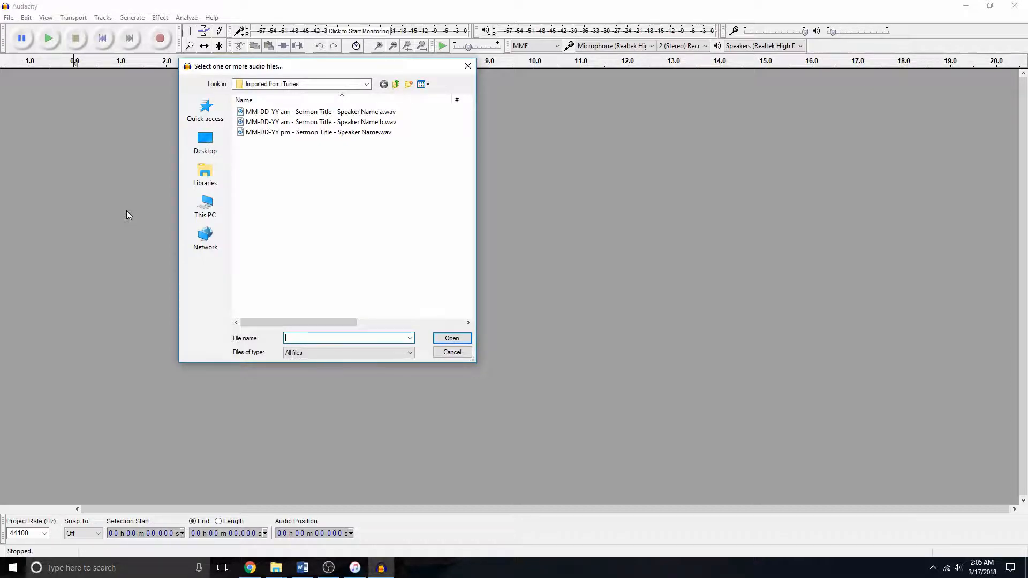
{"action": "left_click", "coordinate": [309, 112]}
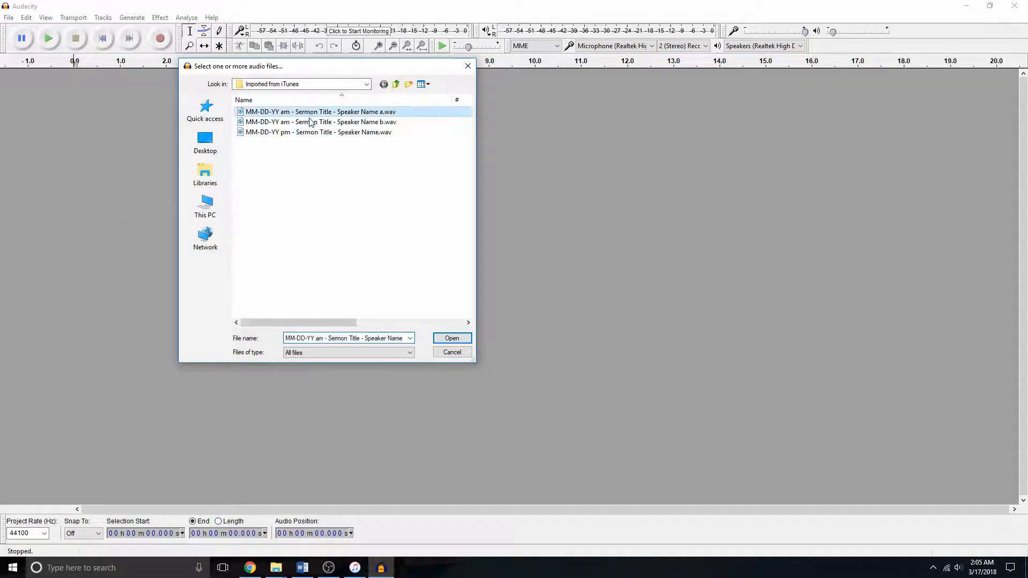
{"action": "left_click", "coordinate": [309, 121], "text": "shift"}
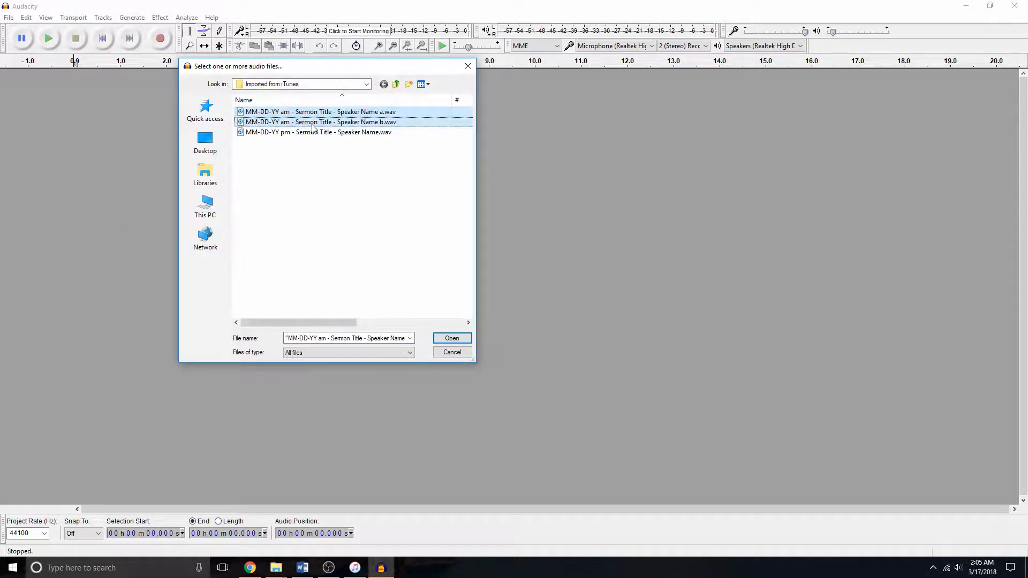
{"action": "left_click", "coordinate": [464, 338]}
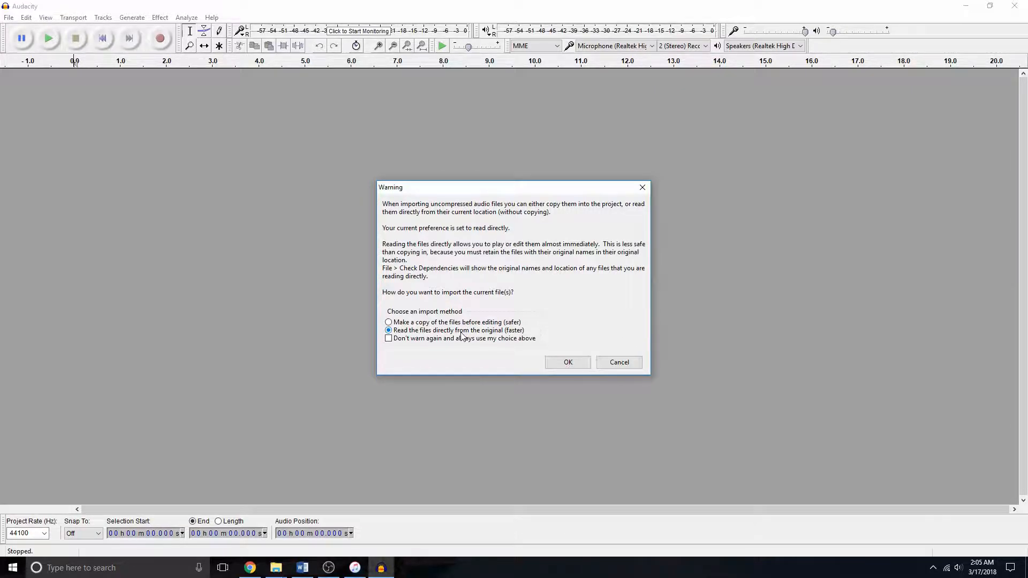
{"action": "left_click", "coordinate": [557, 361]}
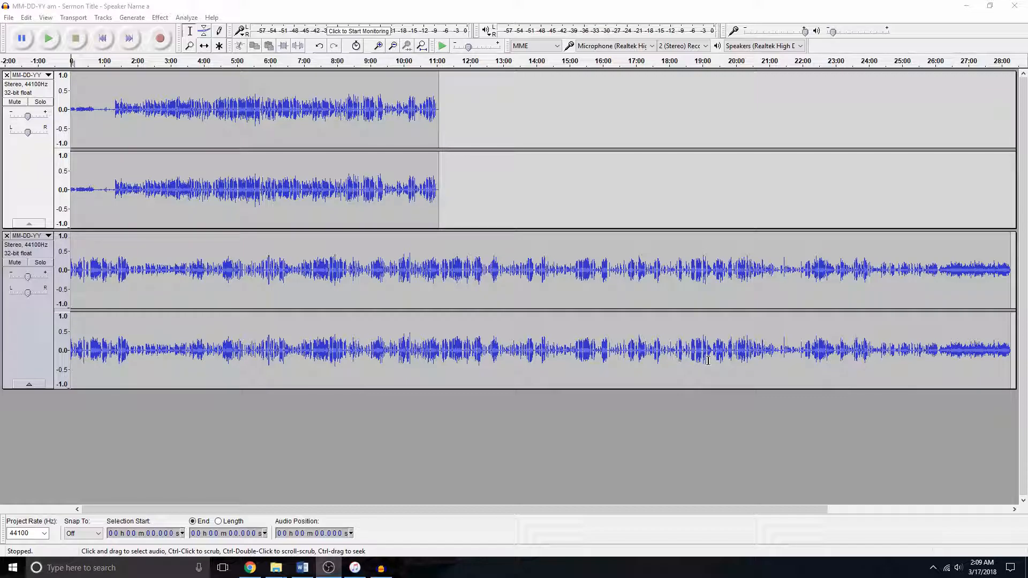
- Append the part b recording to the end of the part a track and close the separate part b track
{"action": "left_click", "coordinate": [29, 329]}
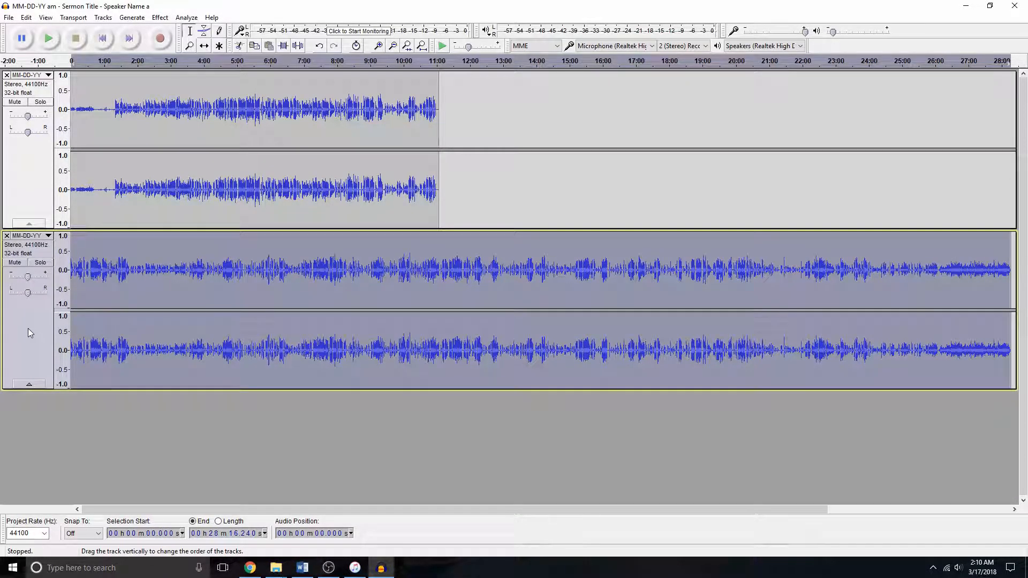
{"action": "left_click", "coordinate": [26, 18]}
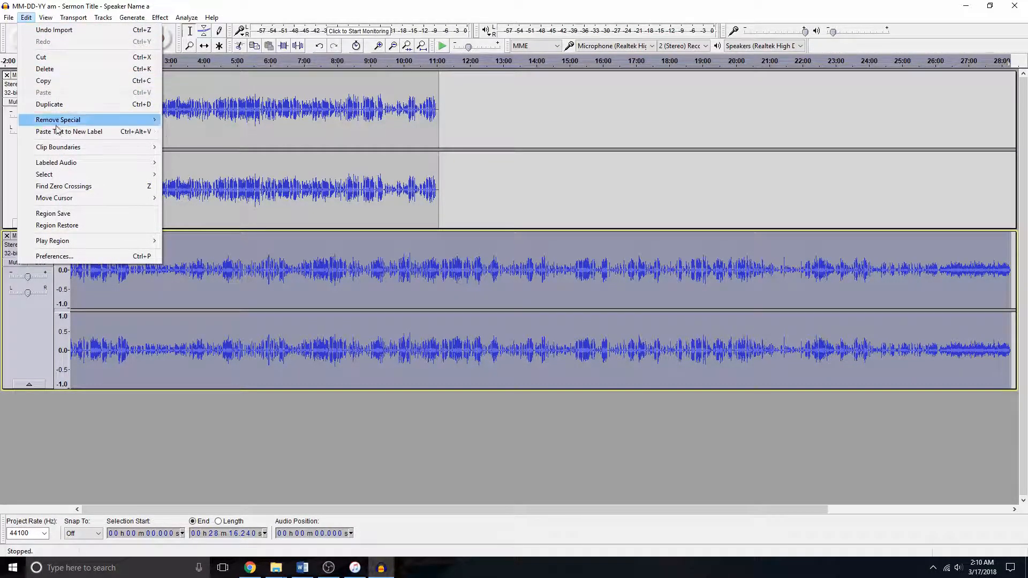
{"action": "left_click", "coordinate": [112, 187]}
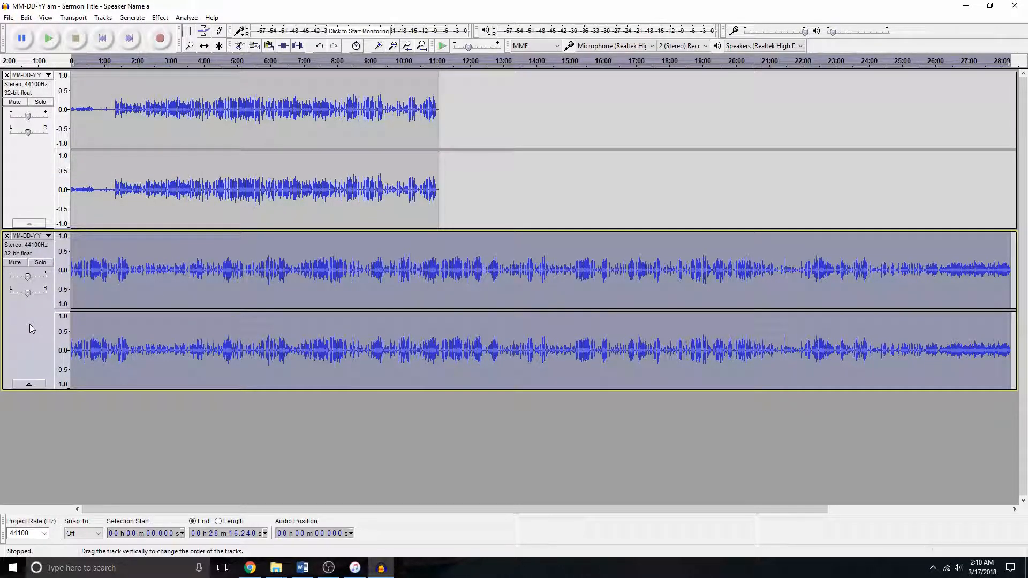
{"action": "left_click", "coordinate": [31, 173]}
{"action": "left_click", "coordinate": [30, 177]}
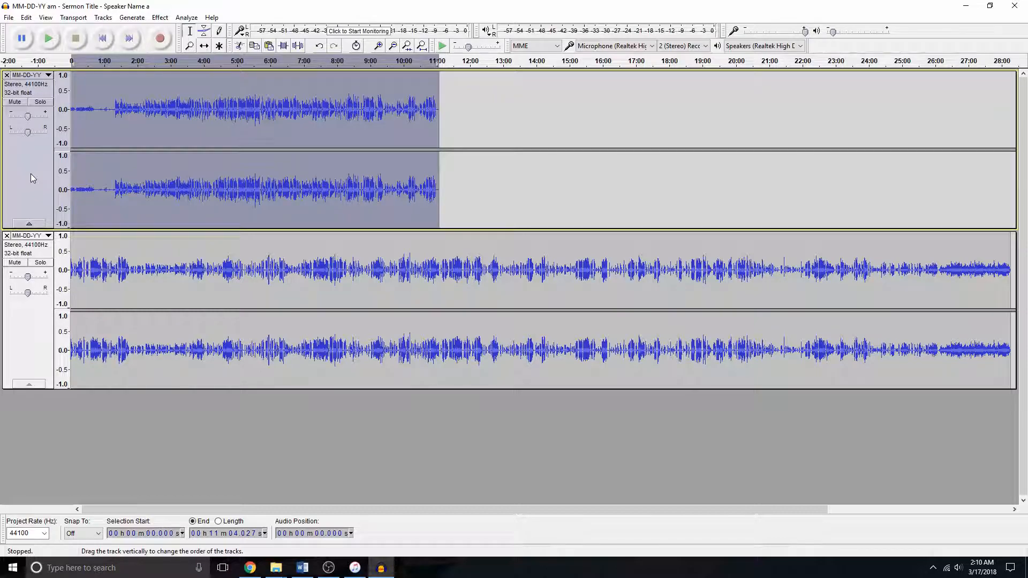
{"action": "key", "text": "Right"}
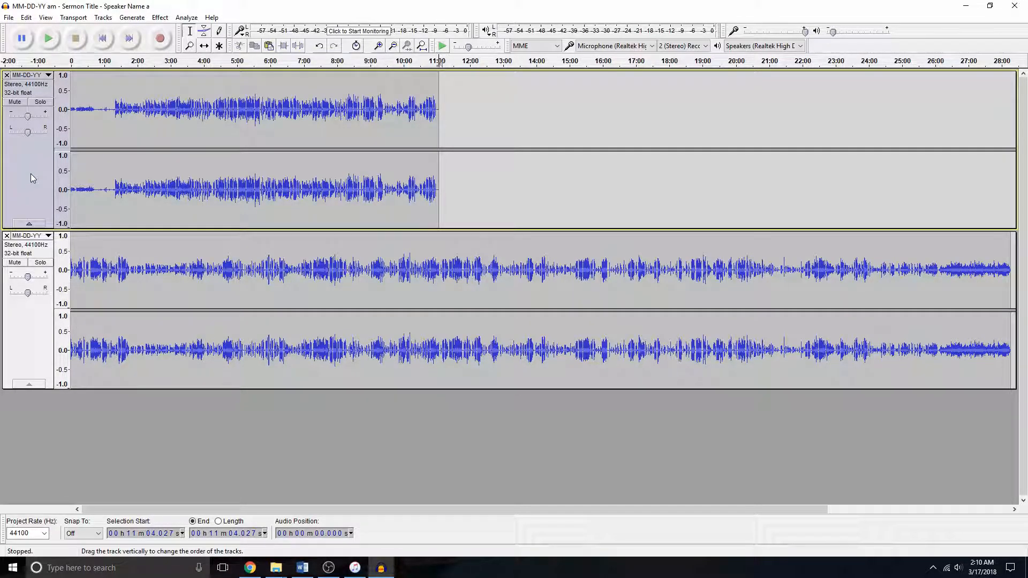
{"action": "key", "text": "ctrl+v"}
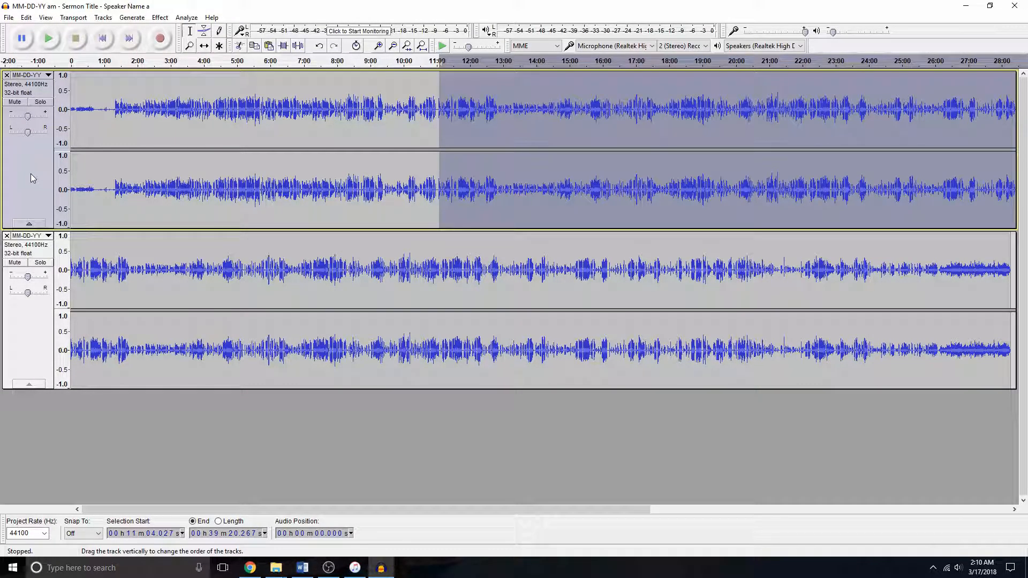
{"action": "left_click", "coordinate": [7, 236]}
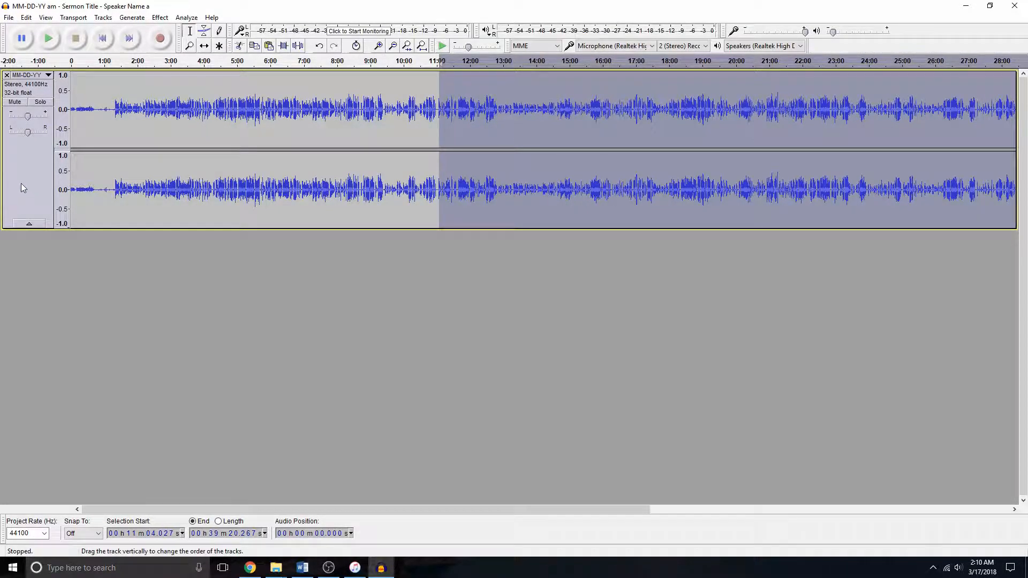
{"action": "left_click", "coordinate": [25, 172]}
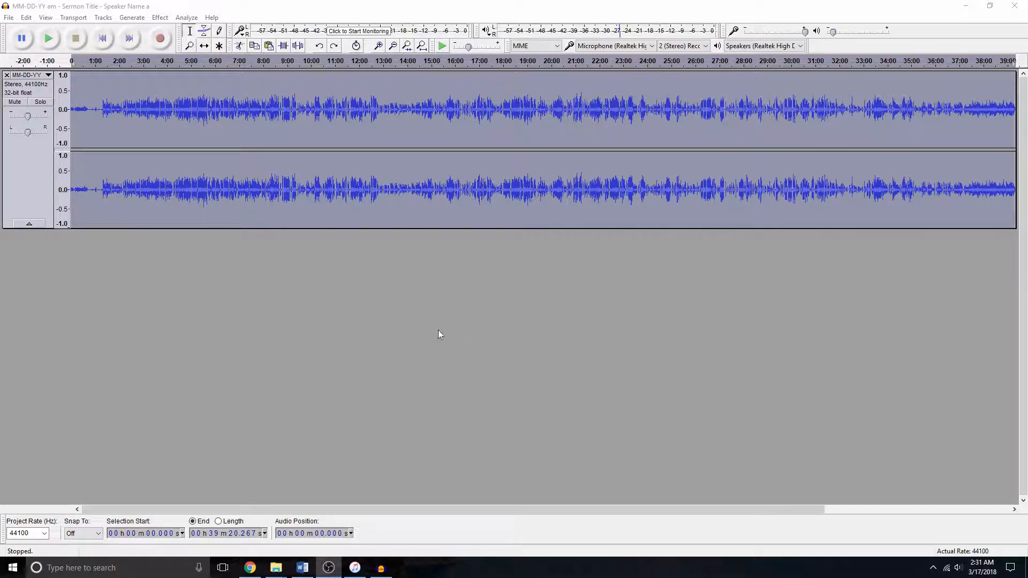
- Delete the silent gap from about 0:41.7 to 1:20.6 near the start of the merged recording
{"action": "left_click", "coordinate": [89, 96]}
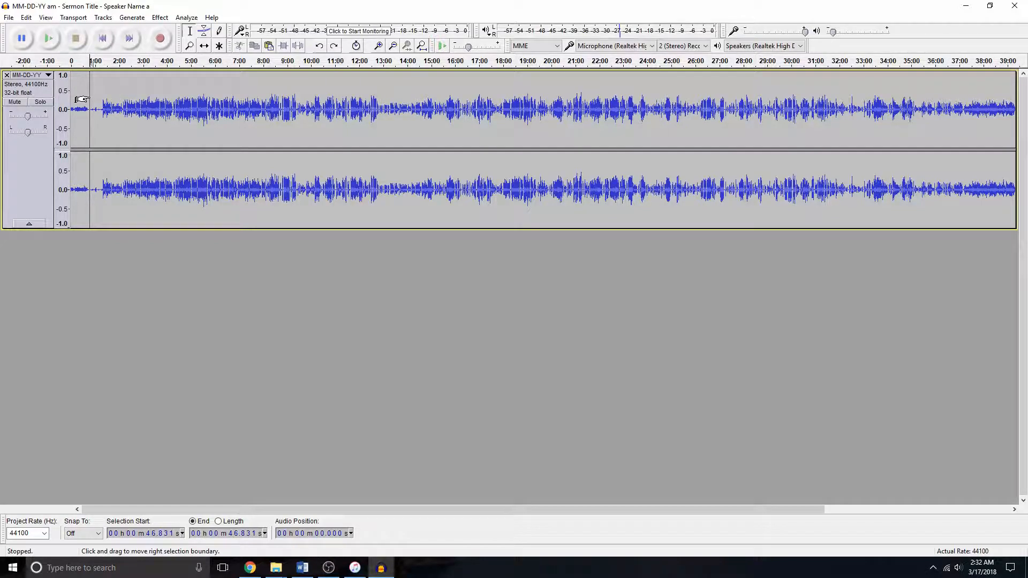
{"action": "key", "text": "ctrl+1"}
{"action": "key", "text": "ctrl+1"}
{"action": "key", "text": "ctrl+1"}
{"action": "key", "text": "ctrl+1"}
{"action": "key", "text": "ctrl+1"}
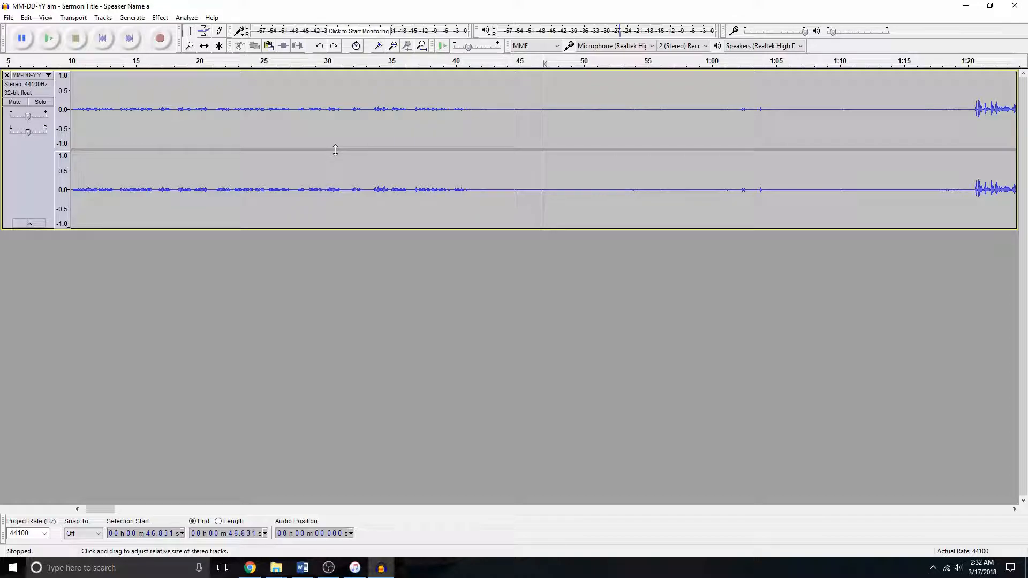
{"action": "key", "text": "ctrl+3"}
{"action": "key", "text": "ctrl+3"}
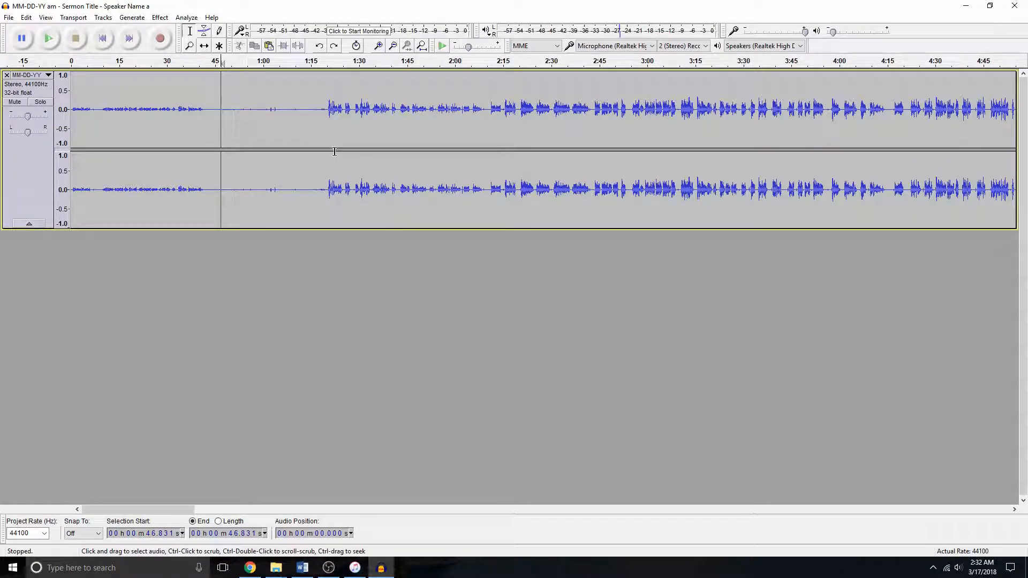
{"action": "key", "text": "ctrl+a"}
{"action": "key", "text": "ctrl+f"}
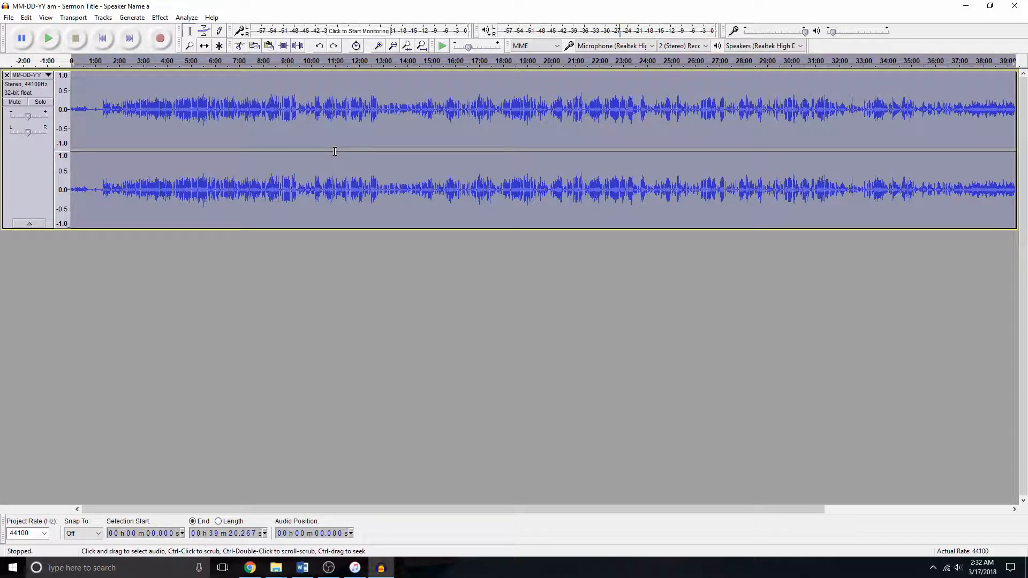
{"action": "left_click", "coordinate": [93, 100]}
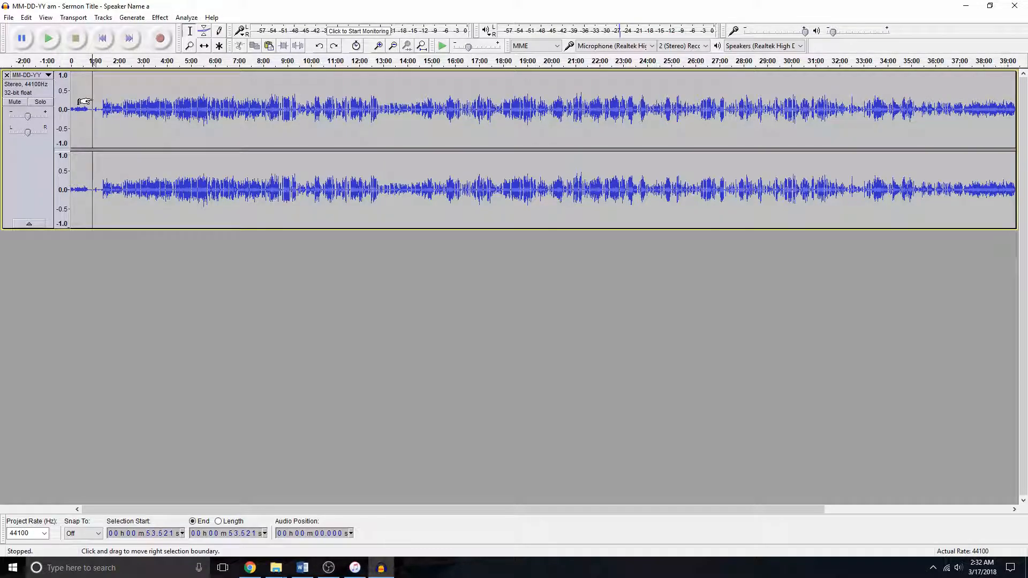
{"action": "key", "text": "ctrl+1"}
{"action": "key", "text": "ctrl+1"}
{"action": "key", "text": "ctrl+1"}
{"action": "key", "text": "ctrl+1"}
{"action": "key", "text": "ctrl+1"}
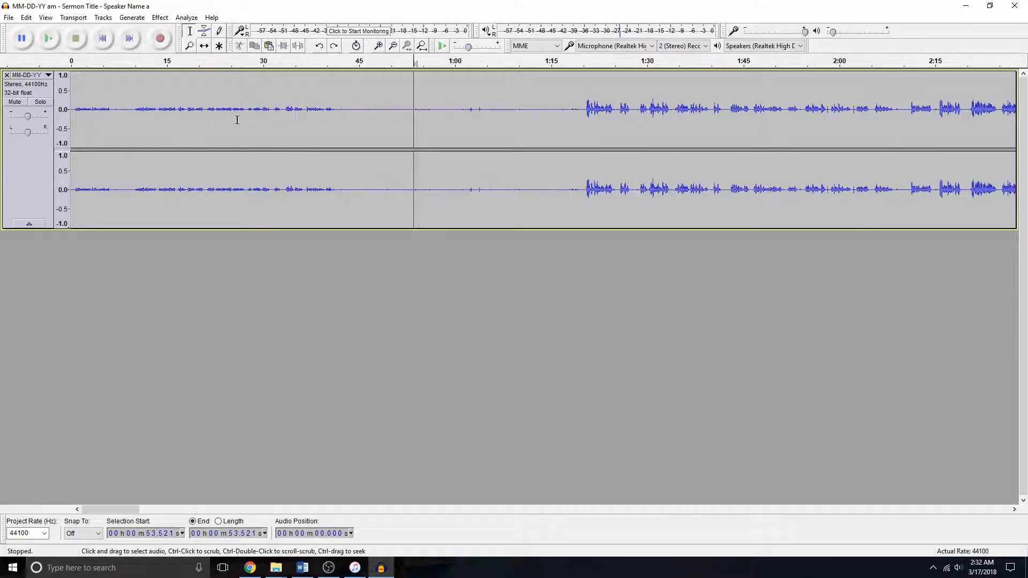
{"action": "left_click", "coordinate": [392, 93]}
{"action": "left_click_drag", "start_coordinate": [394, 93], "coordinate": [881, 102]}
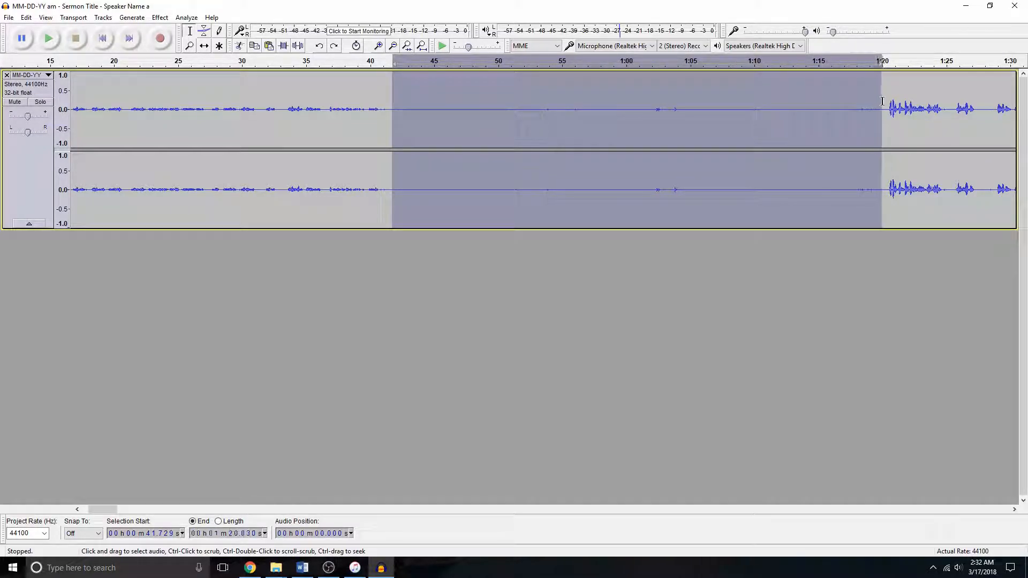
{"action": "key", "text": "Delete"}
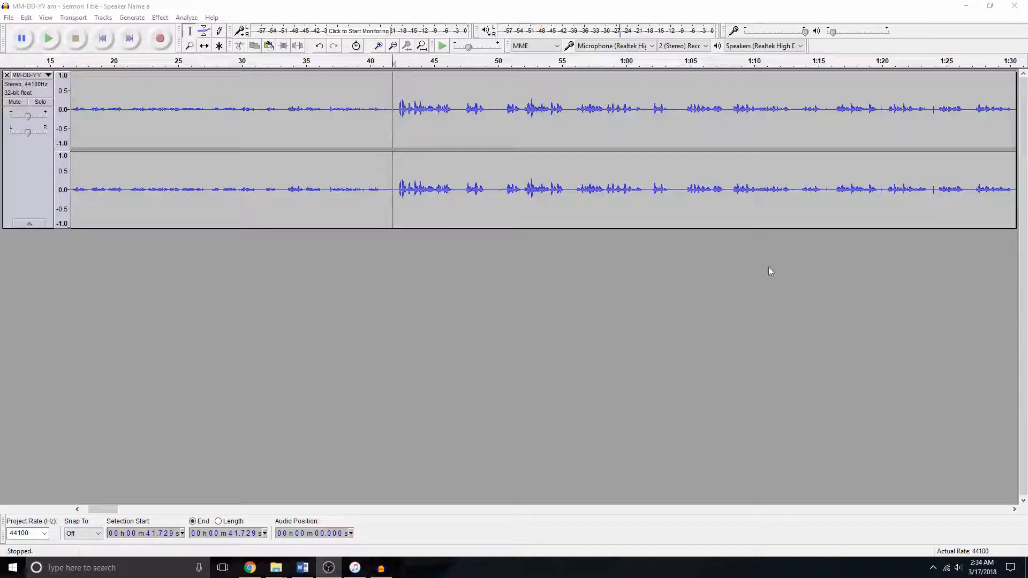
- Zoom in on the cut near 41 seconds and play back the transition
{"action": "left_click", "coordinate": [385, 94]}
{"action": "key", "text": "ctrl+1"}
{"action": "key", "text": "ctrl+1"}
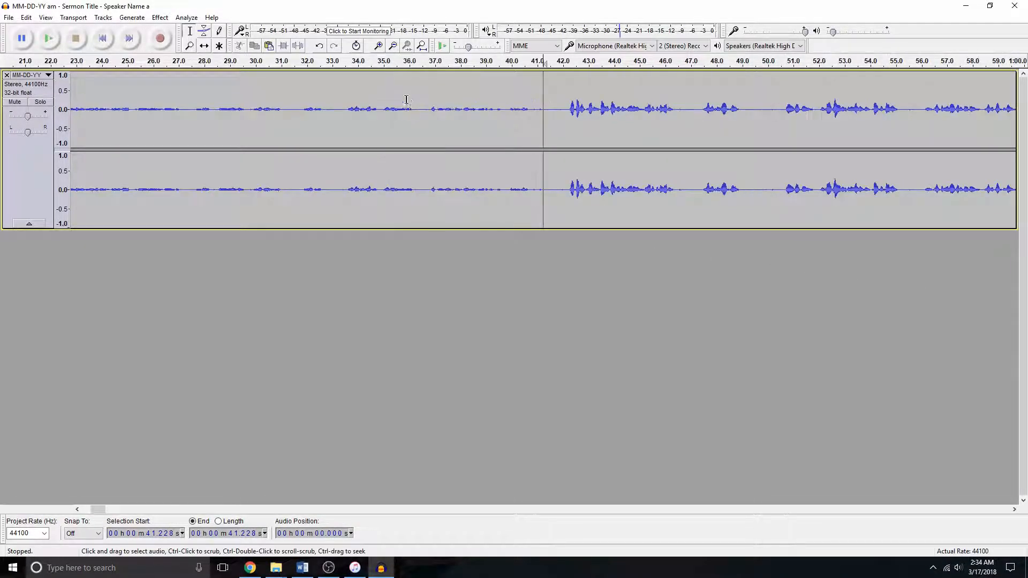
{"action": "left_click", "coordinate": [475, 95]}
{"action": "key", "text": "space"}
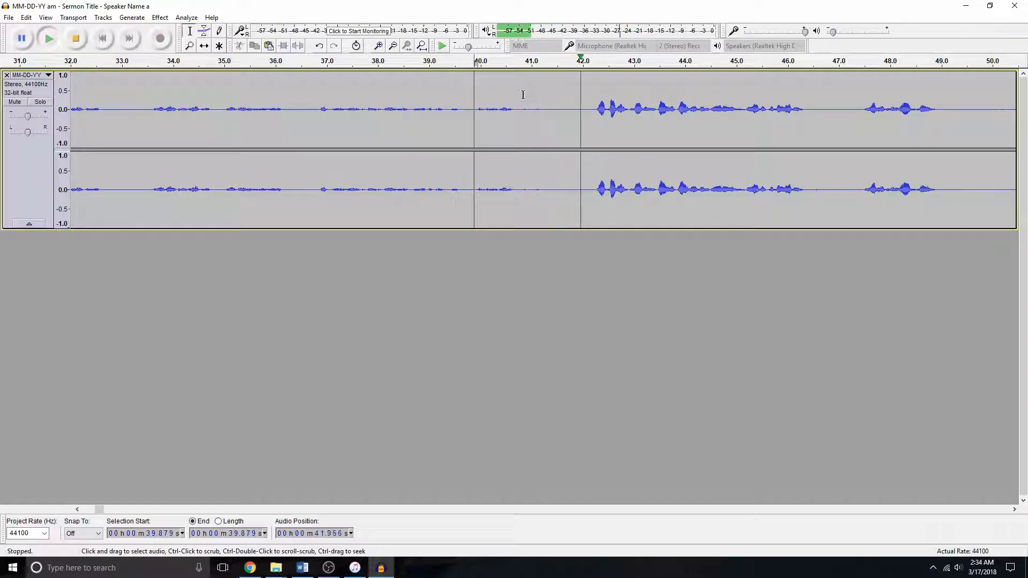
{"action": "key", "text": "space"}
- Try deleting the pause from about 40.8 to 42.1 seconds, play it back, and undo the deletion
{"action": "left_click_drag", "start_coordinate": [520, 93], "coordinate": [587, 99]}
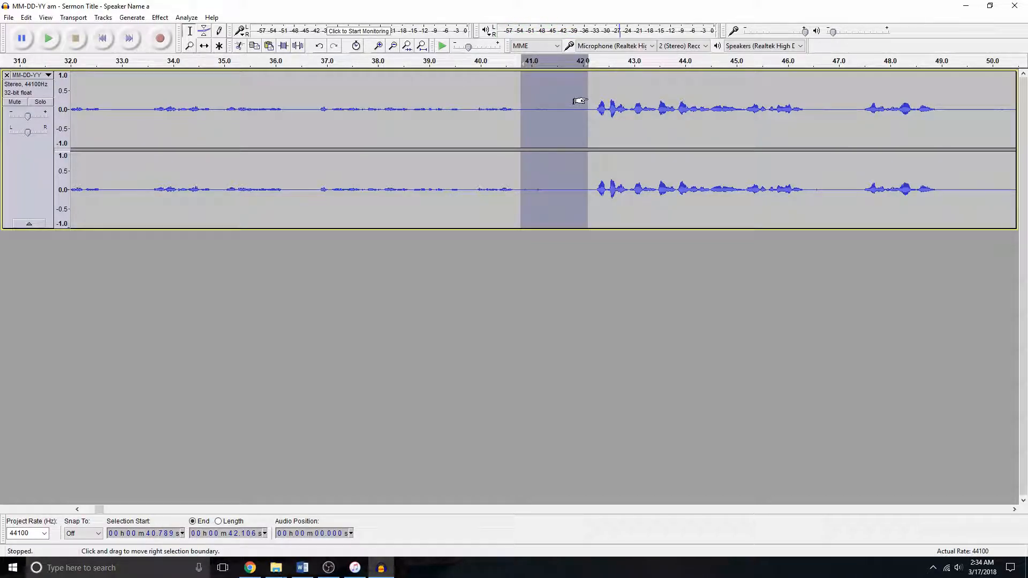
{"action": "key", "text": "Delete"}
{"action": "left_click", "coordinate": [468, 97]}
{"action": "key", "text": "space"}
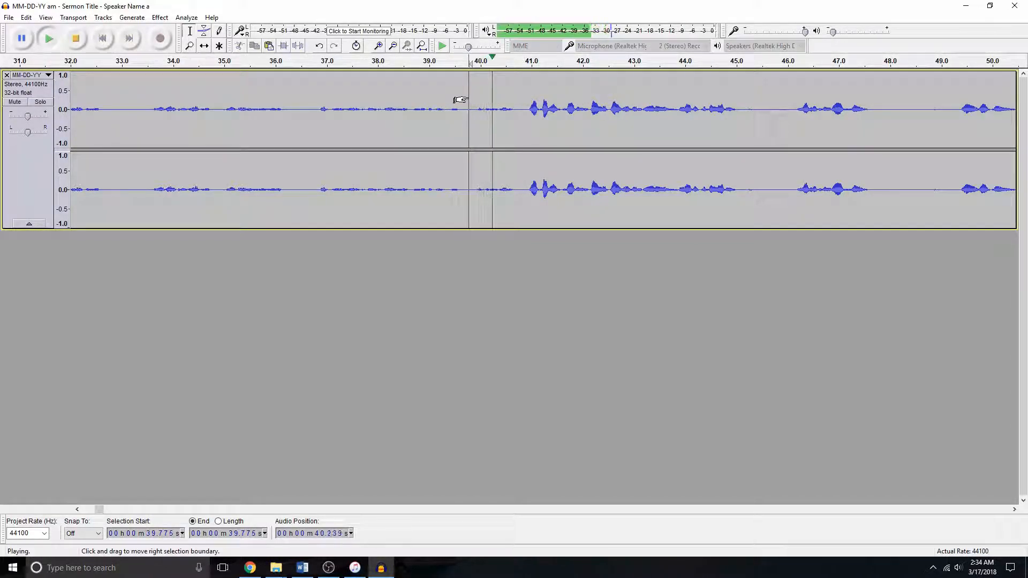
{"action": "key", "text": "space"}
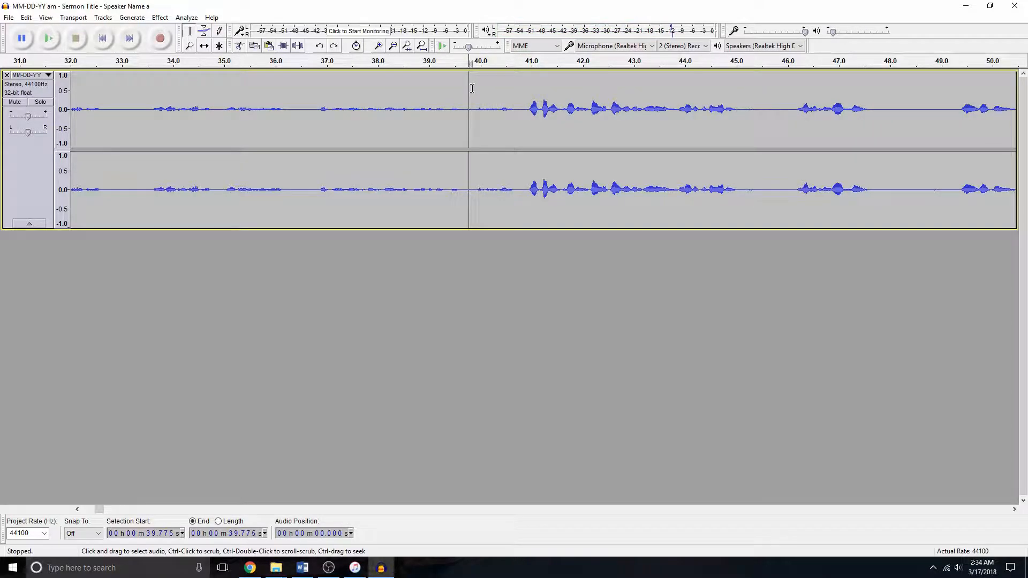
{"action": "key", "text": "ctrl+z"}
- Try a shorter deletion of the pause before the speech resumes, listen to it, and undo it
{"action": "left_click", "coordinate": [541, 96]}
{"action": "left_click_drag", "start_coordinate": [522, 95], "coordinate": [577, 98]}
{"action": "key", "text": "Delete"}
{"action": "left_click", "coordinate": [474, 96]}
{"action": "key", "text": "space"}
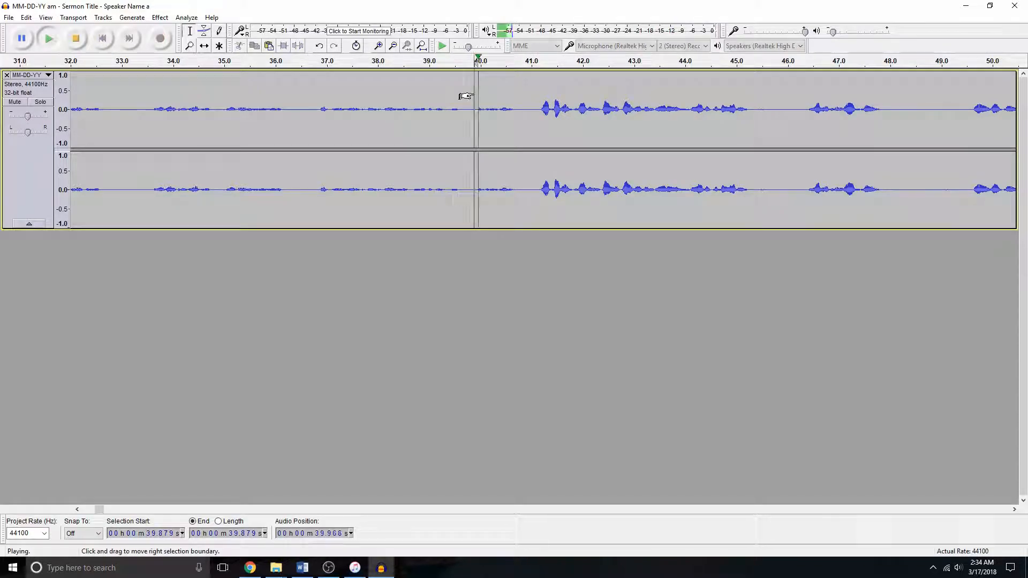
{"action": "key", "text": "space"}
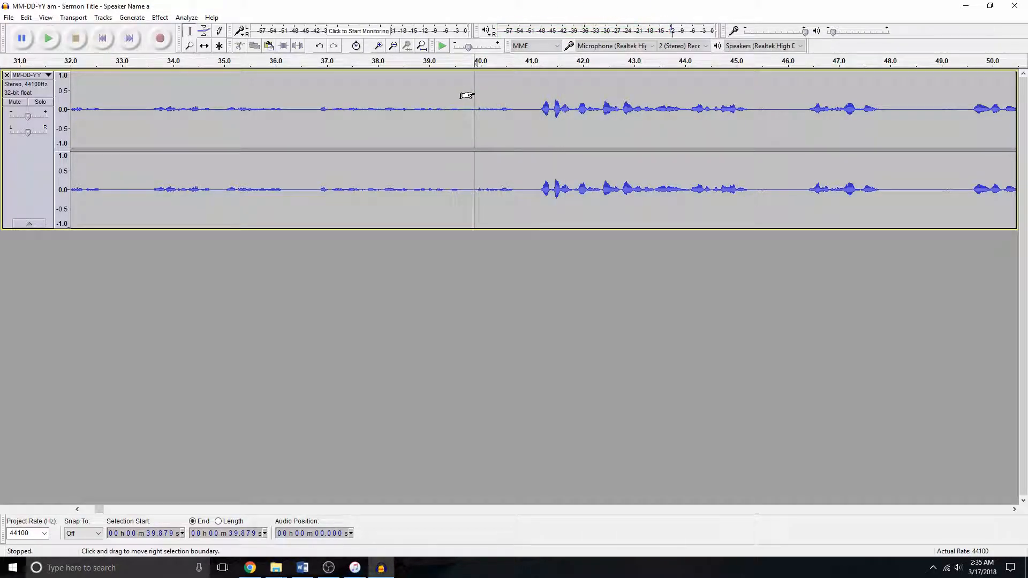
{"action": "key", "text": "ctrl+z"}
- Delete a short pause starting about 40.8 seconds before the speech resumes, play back the result, and select the whole track
{"action": "left_click", "coordinate": [528, 96]}
{"action": "left_click_drag", "start_coordinate": [521, 96], "coordinate": [554, 98]}
{"action": "key", "text": "Delete"}
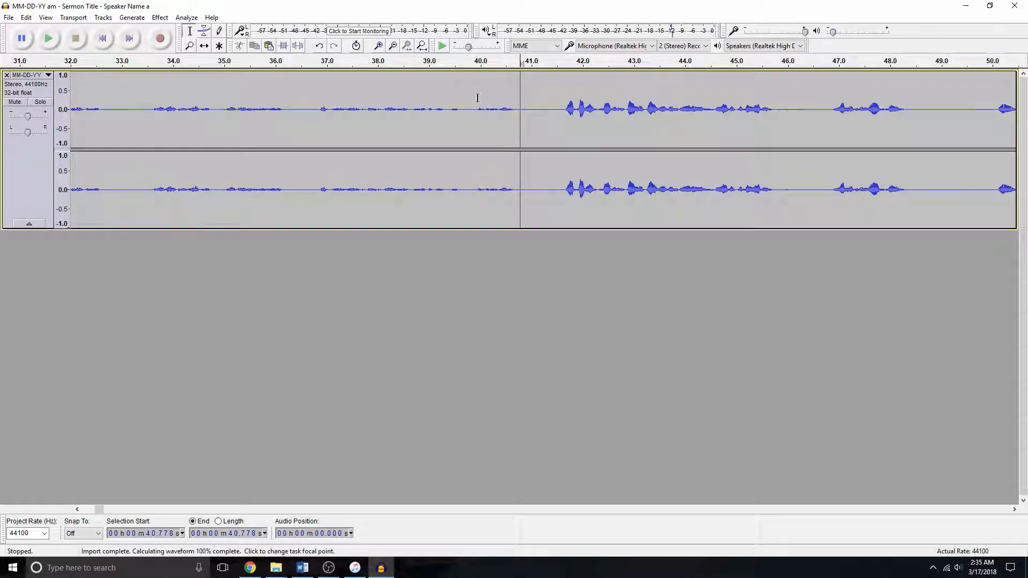
{"action": "left_click", "coordinate": [475, 96]}
{"action": "key", "text": "space"}
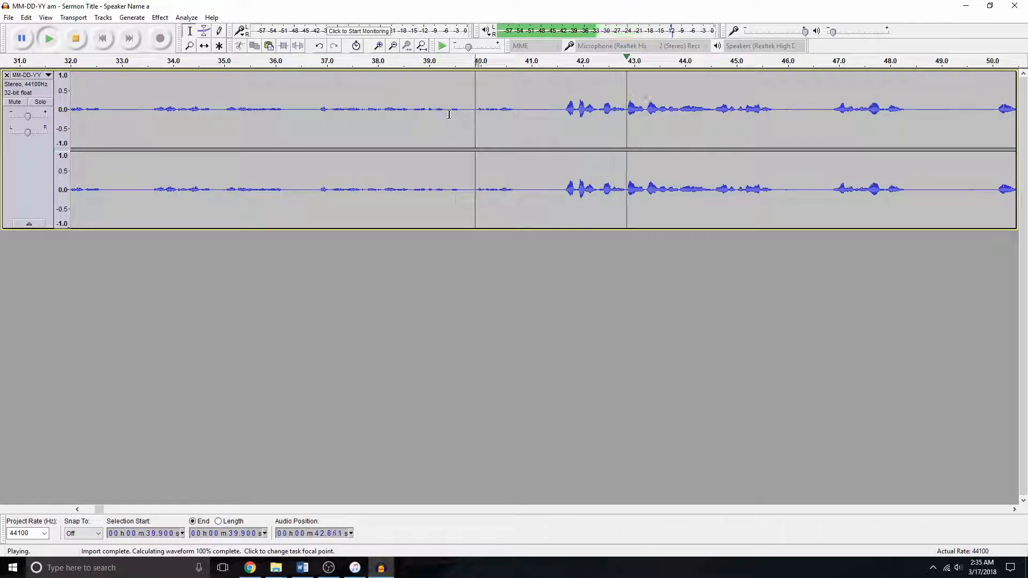
{"action": "key", "text": "space"}
{"action": "key", "text": "ctrl+f"}
{"action": "key", "text": "ctrl+a"}
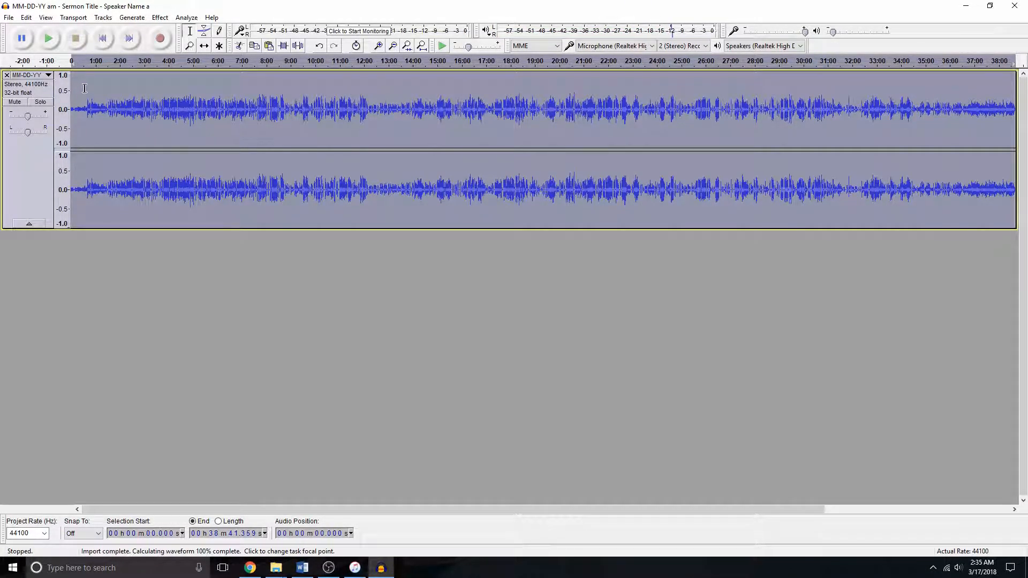
- Zoom in at the start of the track, delete the leading silence up to about 0.70 seconds, and play back the beginning
{"action": "key", "text": "Home"}
{"action": "key", "text": "ctrl+1"}
{"action": "key", "text": "ctrl+1"}
{"action": "key", "text": "ctrl+1"}
{"action": "key", "text": "ctrl+1"}
{"action": "key", "text": "ctrl+1"}
{"action": "key", "text": "ctrl+1"}
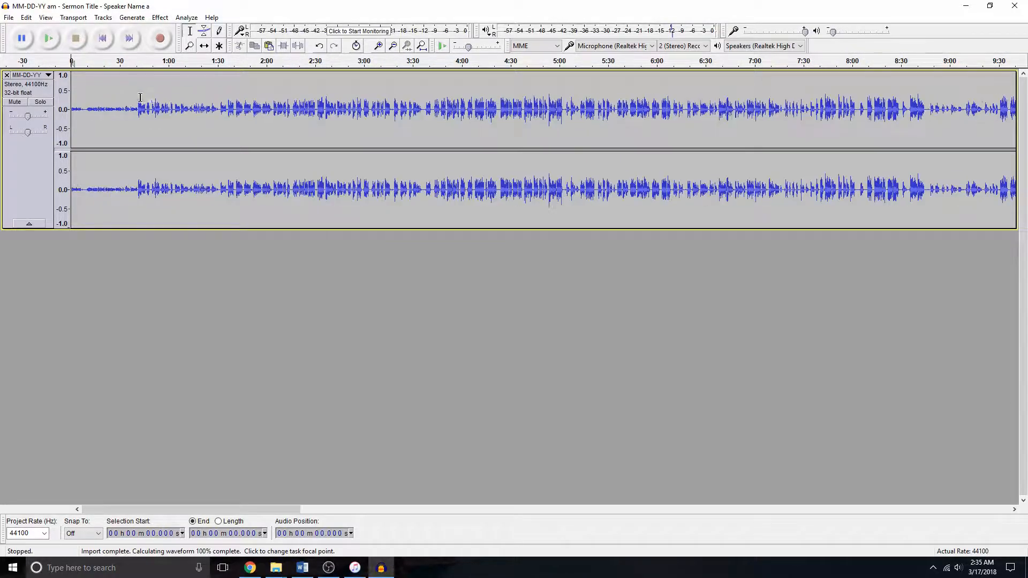
{"action": "key", "text": "ctrl+1"}
{"action": "key", "text": "ctrl+1"}
{"action": "key", "text": "ctrl+1"}
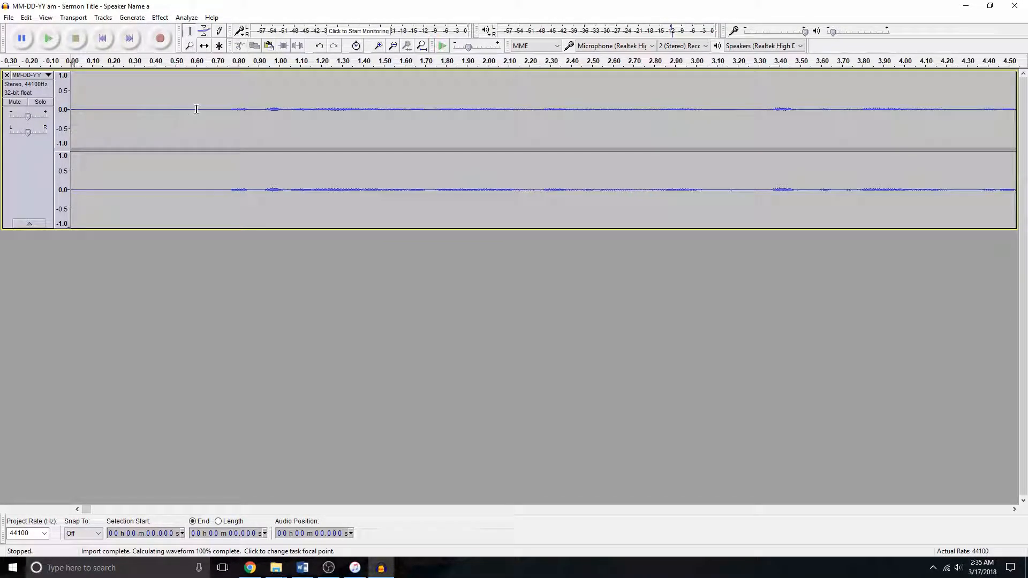
{"action": "left_click_drag", "start_coordinate": [217, 91], "coordinate": [72, 93]}
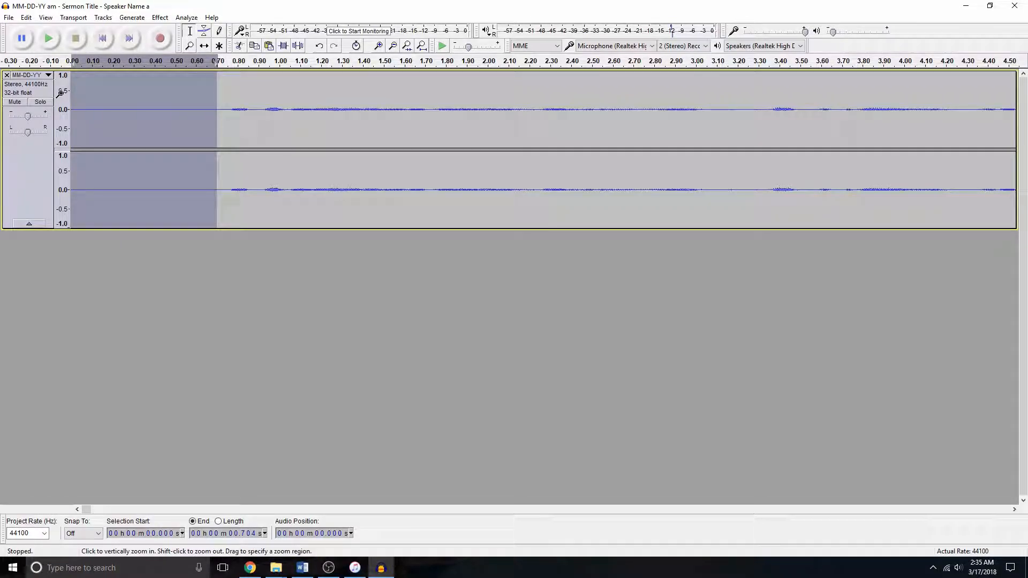
{"action": "key", "text": "Delete"}
{"action": "key", "text": "space"}
{"action": "key", "text": "space"}
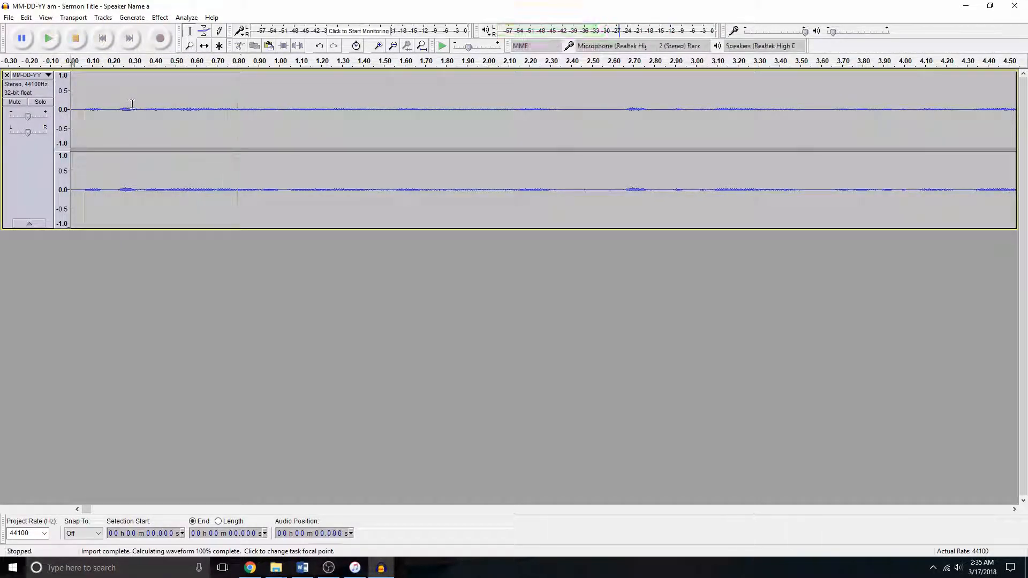
- Delete the pause from about 5.8 to 9.0 seconds and play back the result from about 3.5 seconds
{"action": "key", "text": "ctrl+3"}
{"action": "key", "text": "ctrl+3"}
{"action": "key", "text": "ctrl+3"}
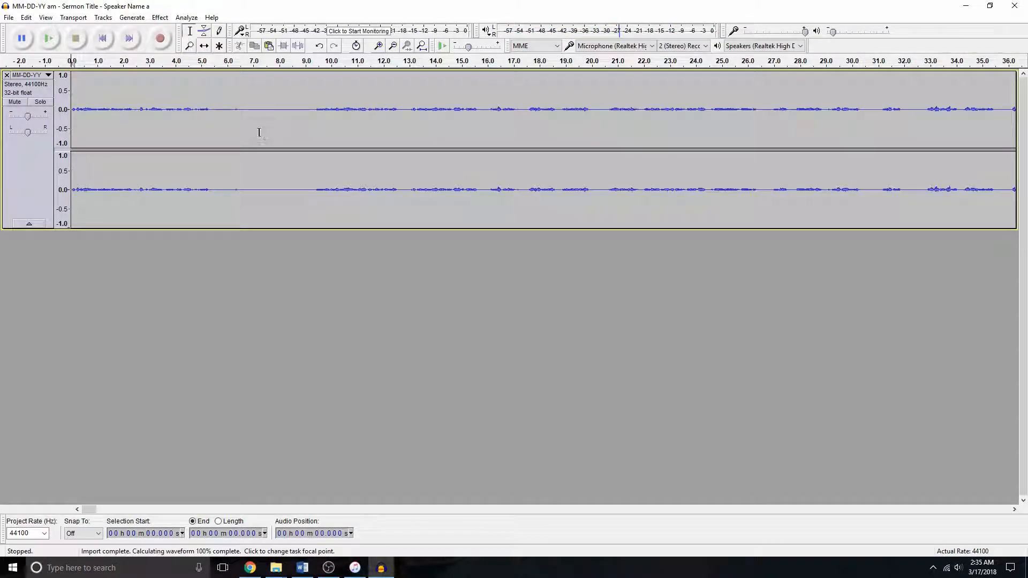
{"action": "left_click_drag", "start_coordinate": [222, 97], "coordinate": [304, 100]}
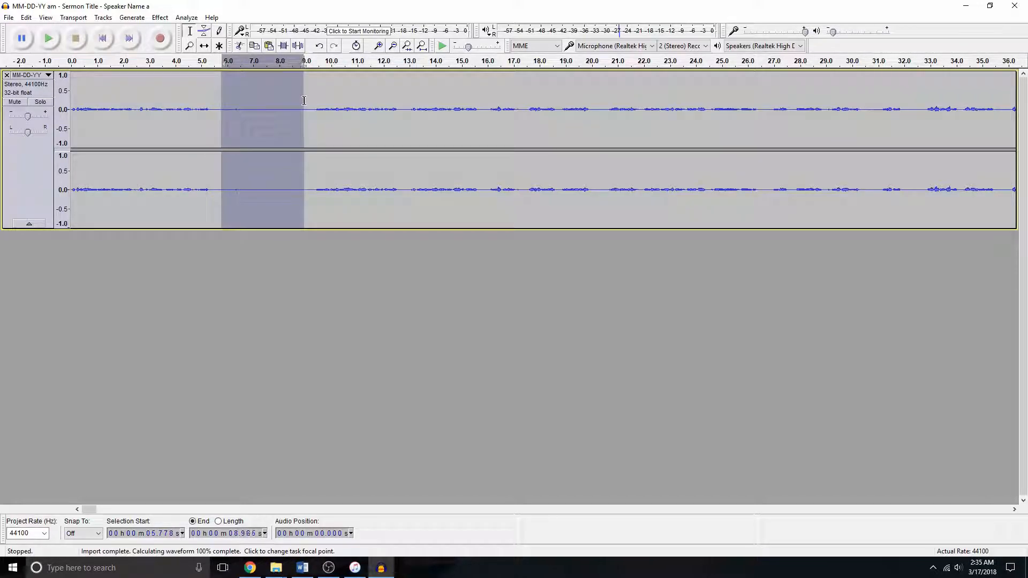
{"action": "key", "text": "Delete"}
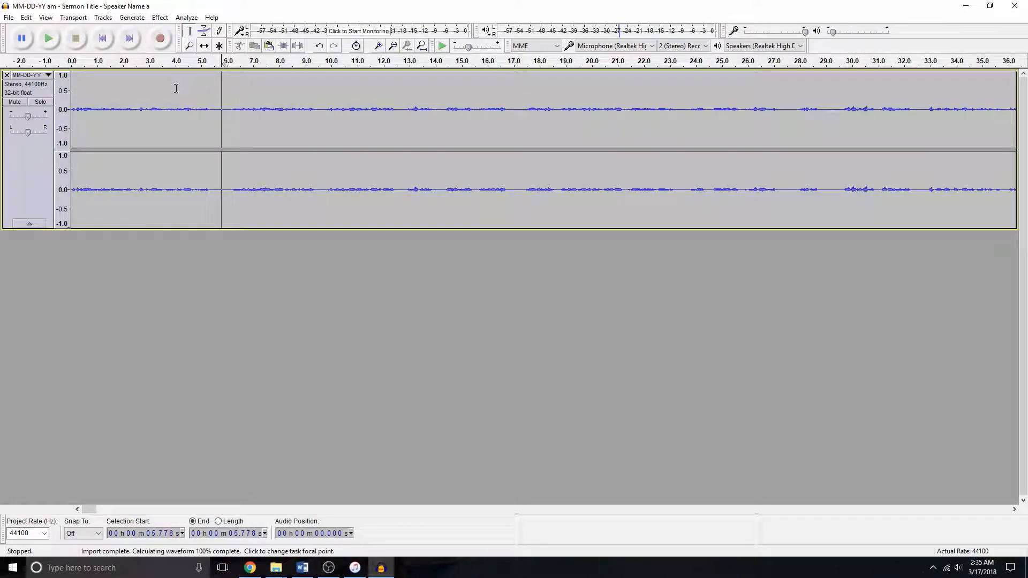
{"action": "left_click", "coordinate": [162, 91]}
{"action": "key", "text": "space"}
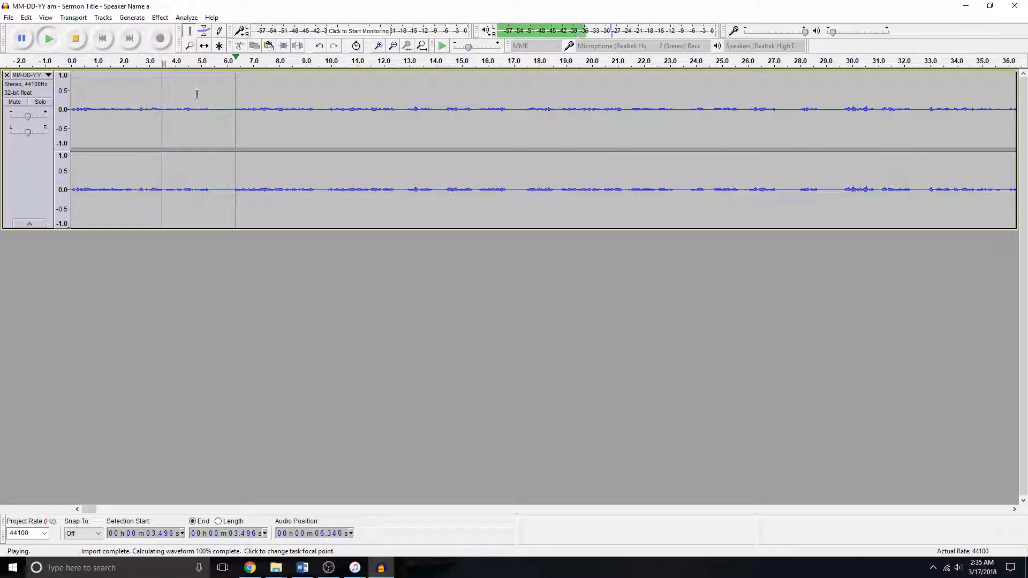
{"action": "key", "text": "space"}
- Play the audio near 36:23, then delete the pause from about 36:26.6 to 36:29.0
{"action": "key", "text": "ctrl+3"}
{"action": "key", "text": "ctrl+3"}
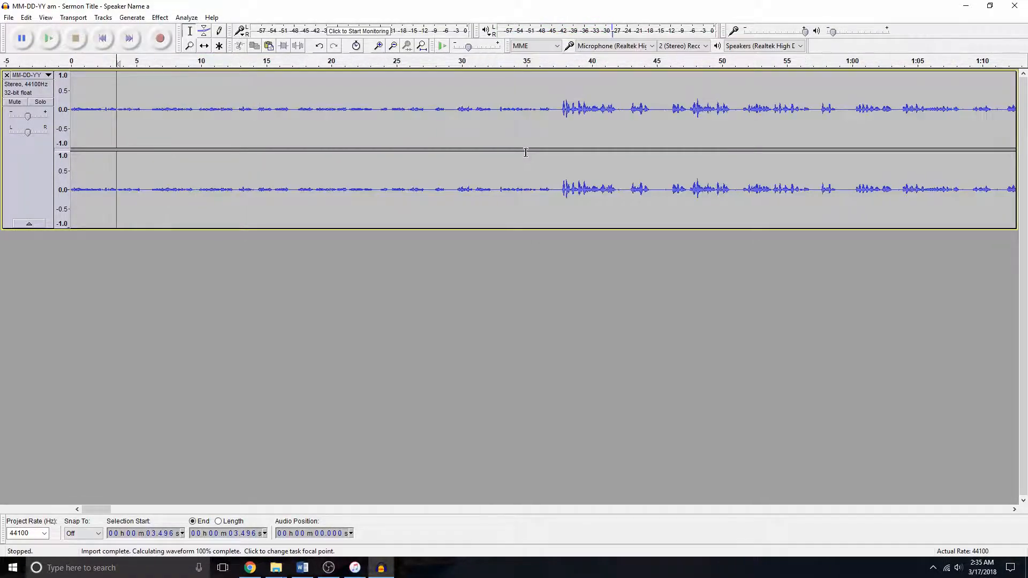
{"action": "key", "text": "ctrl+3"}
{"action": "key", "text": "ctrl+3"}
{"action": "key", "text": "ctrl+3"}
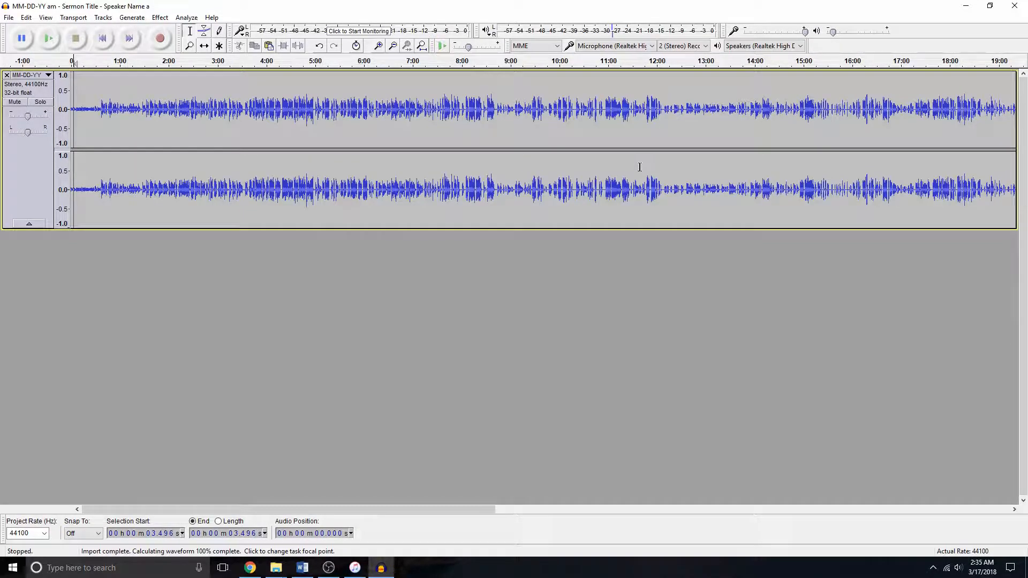
{"action": "key", "text": "ctrl+3"}
{"action": "key", "text": "ctrl+3"}
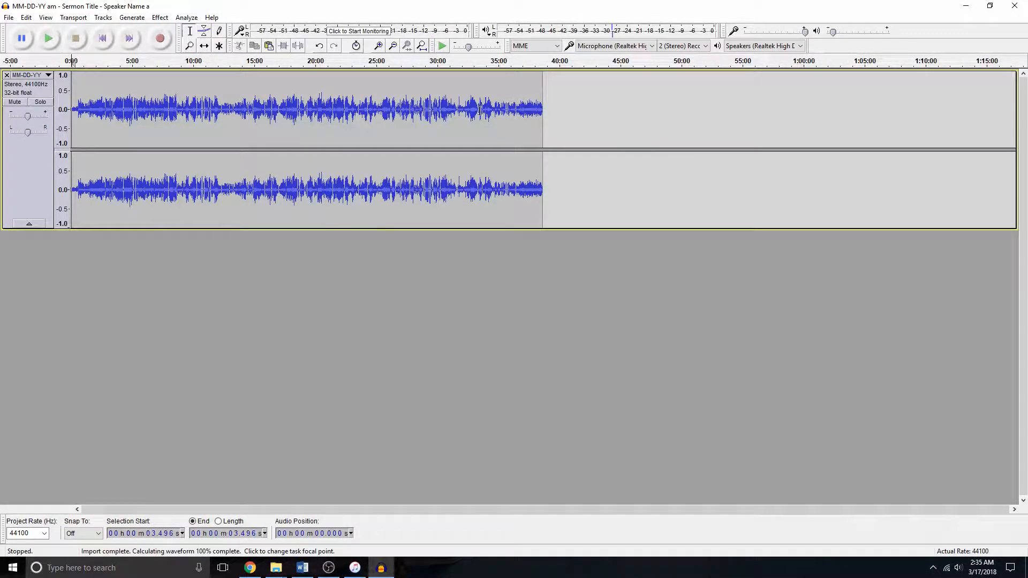
{"action": "left_click", "coordinate": [516, 95]}
{"action": "key", "text": "ctrl+1"}
{"action": "key", "text": "ctrl+1"}
{"action": "key", "text": "ctrl+1"}
{"action": "key", "text": "ctrl+1"}
{"action": "key", "text": "ctrl+1"}
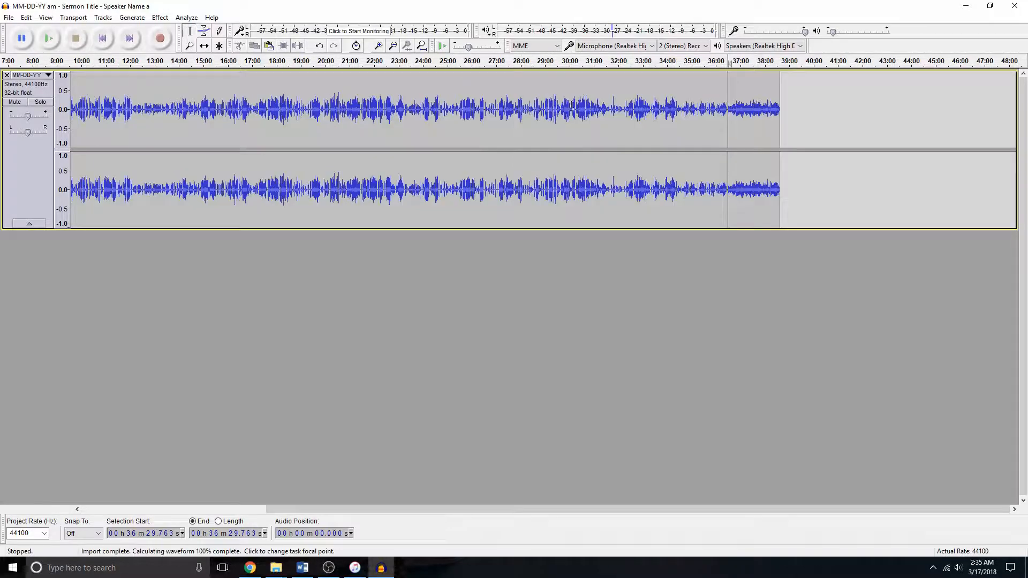
{"action": "left_click", "coordinate": [499, 101]}
{"action": "key", "text": "space"}
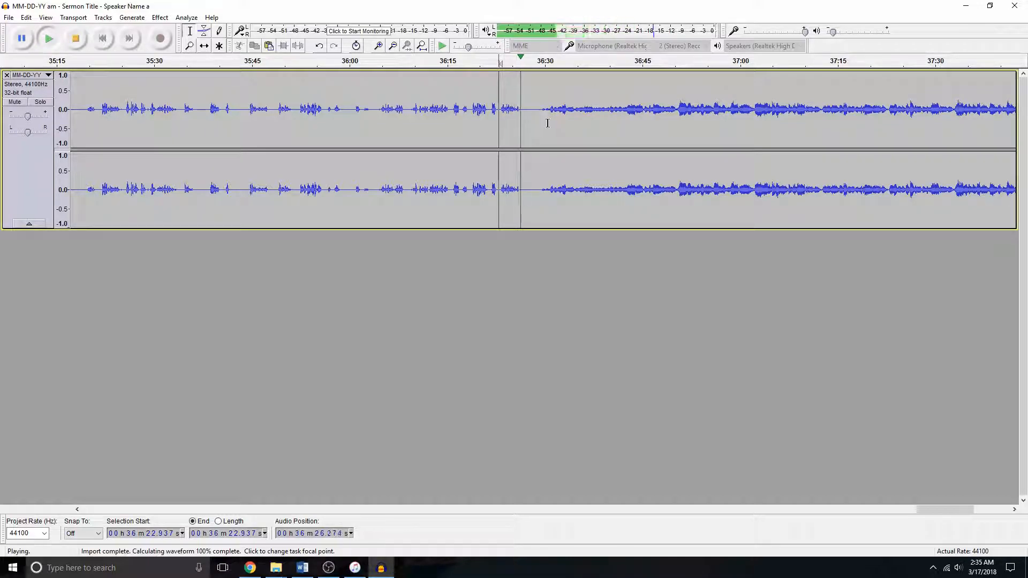
{"action": "key", "text": "space"}
{"action": "left_click_drag", "start_coordinate": [523, 97], "coordinate": [536, 99]}
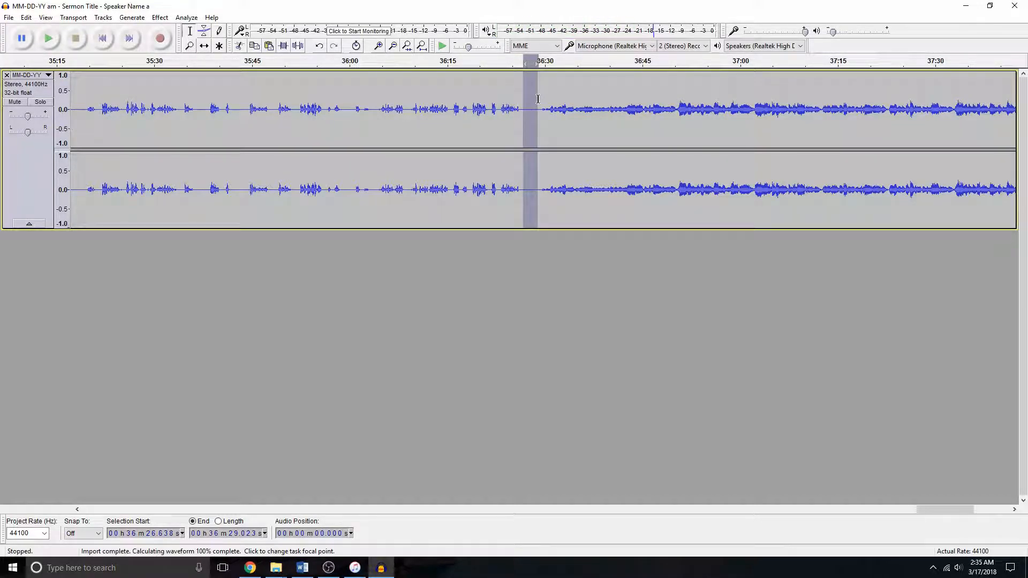
{"action": "key", "text": "Delete"}
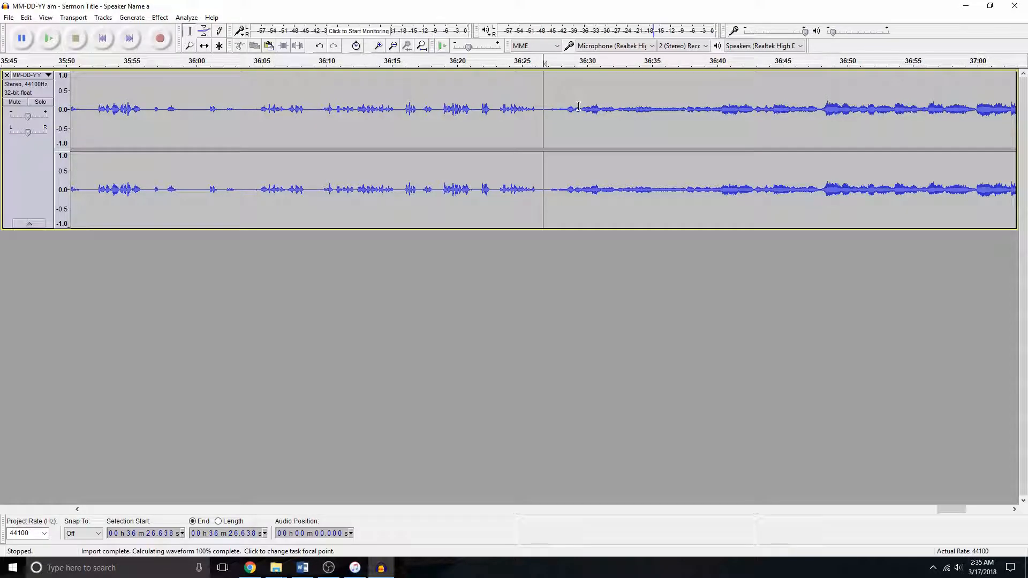
- Zoom in further and play back the audio from about 36:23 to check the transition around the cut
{"action": "key", "text": "ctrl+1"}
{"action": "key", "text": "ctrl+1"}
{"action": "left_click", "coordinate": [455, 98]}
{"action": "key", "text": "space"}
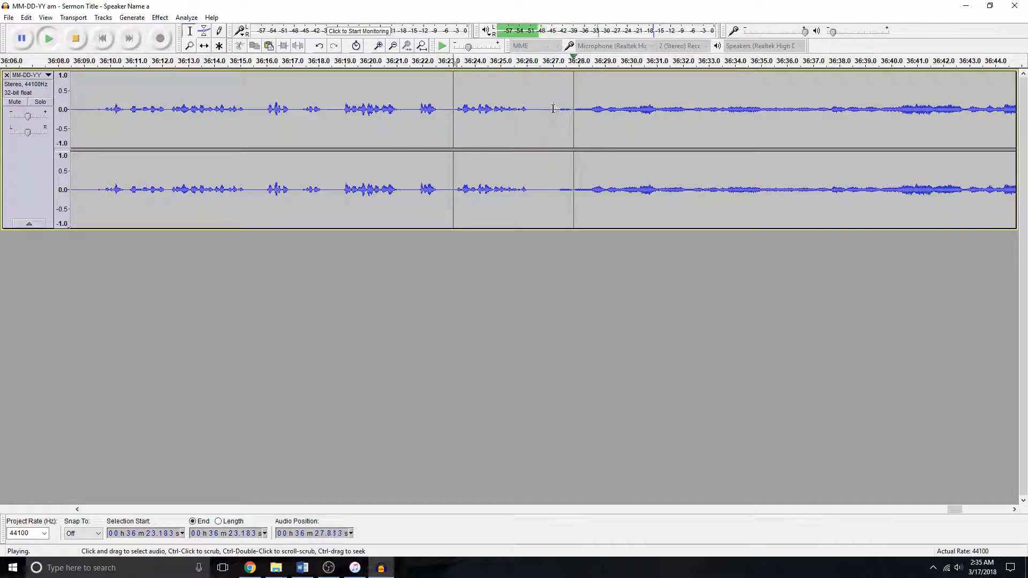
{"action": "key", "text": "space"}
{"action": "left_click_drag", "start_coordinate": [538, 91], "coordinate": [547, 92]}
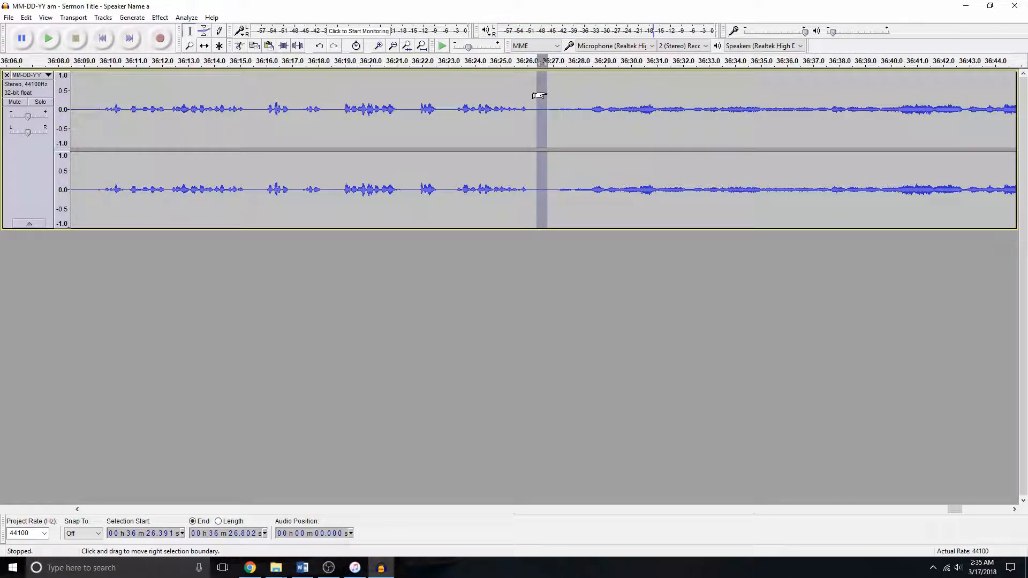
{"action": "left_click", "coordinate": [535, 92]}
{"action": "left_click", "coordinate": [452, 94]}
{"action": "key", "text": "space"}
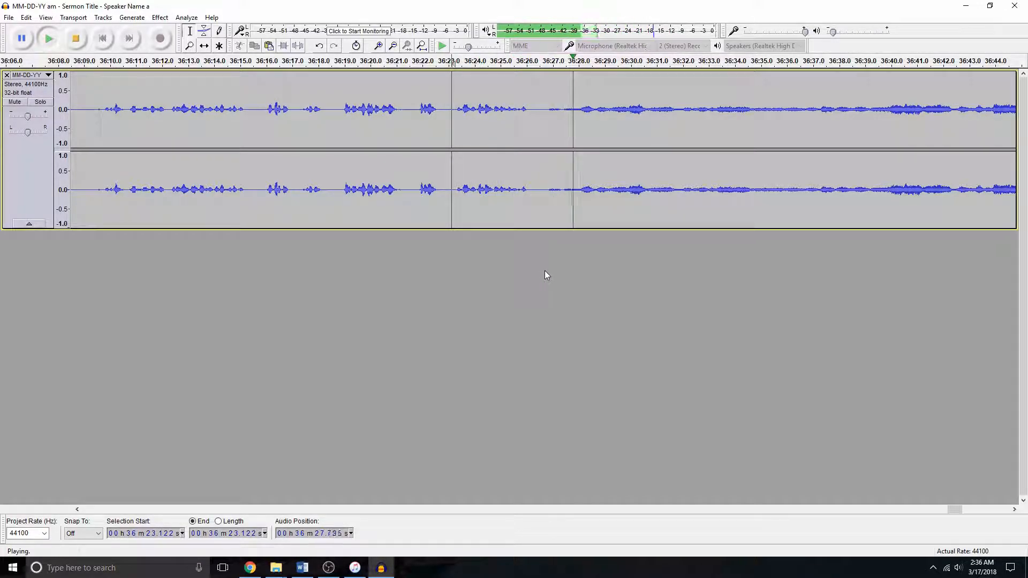
{"action": "key", "text": "space"}
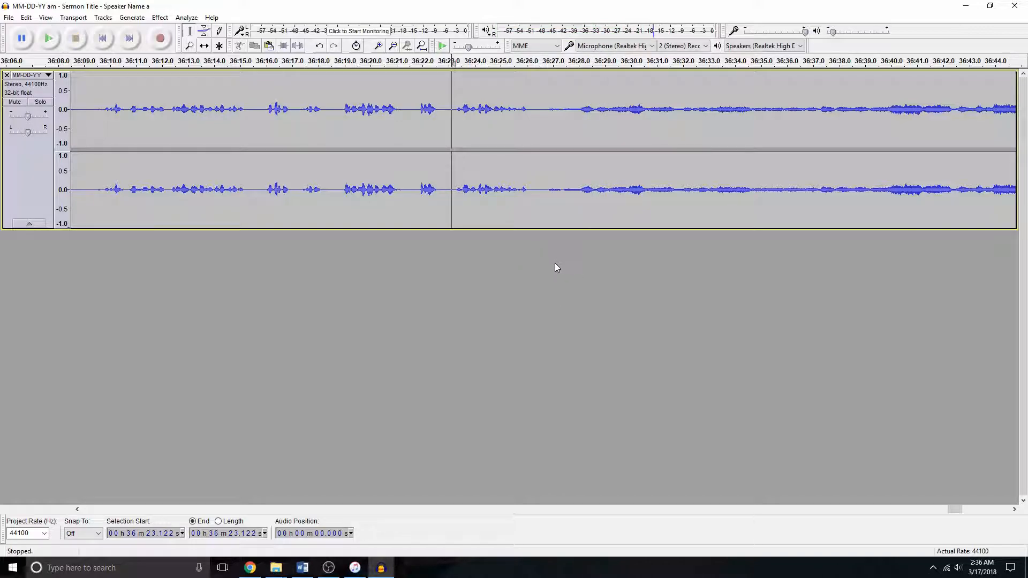
- Delete the trailing silence at the end of the track and play back the new ending
{"action": "key", "text": "ctrl+3"}
{"action": "key", "text": "ctrl+3"}
{"action": "key", "text": "ctrl+3"}
{"action": "left_click", "coordinate": [957, 94]}
{"action": "key", "text": "ctrl+1"}
{"action": "key", "text": "ctrl+1"}
{"action": "key", "text": "ctrl+1"}
{"action": "key", "text": "ctrl+1"}
{"action": "key", "text": "ctrl+1"}
{"action": "key", "text": "ctrl+1"}
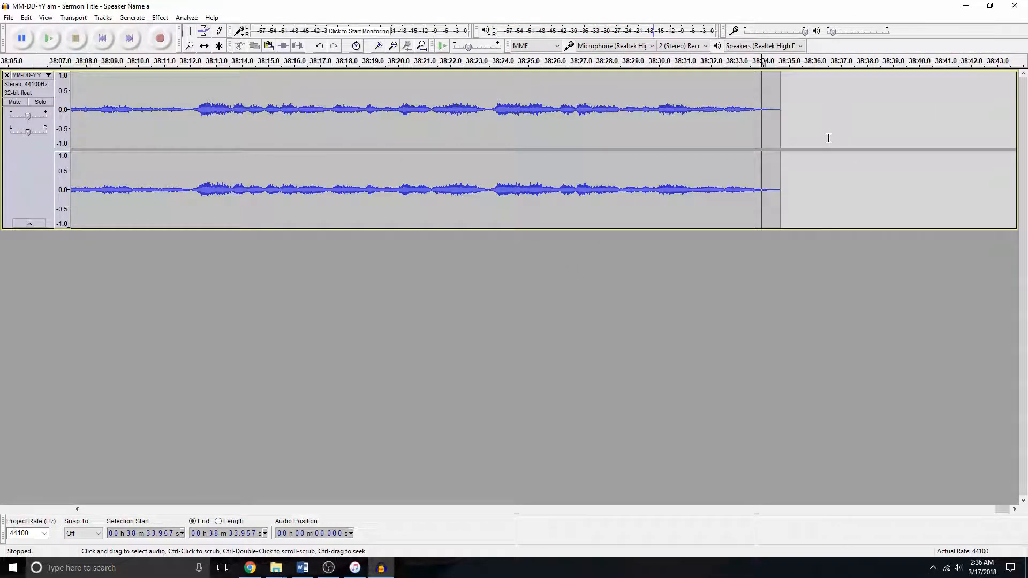
{"action": "left_click_drag", "start_coordinate": [681, 94], "coordinate": [787, 95]}
{"action": "key", "text": "Delete"}
{"action": "left_click", "coordinate": [339, 88]}
{"action": "key", "text": "space"}
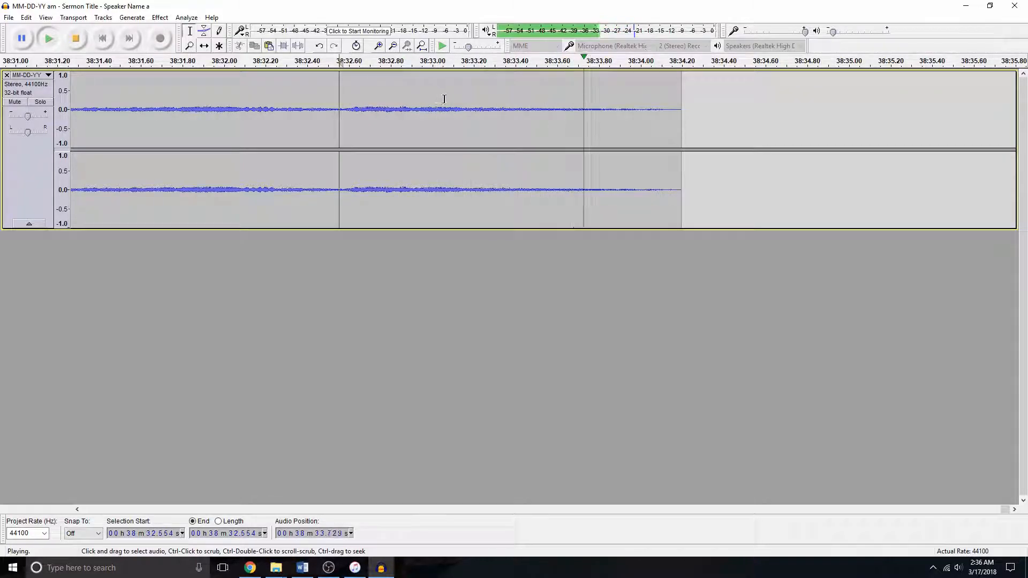
- Select the whole track, open the Equalization effect, and flatten its curve
{"action": "key", "text": "ctrl+a"}
{"action": "key", "text": "ctrl+e"}
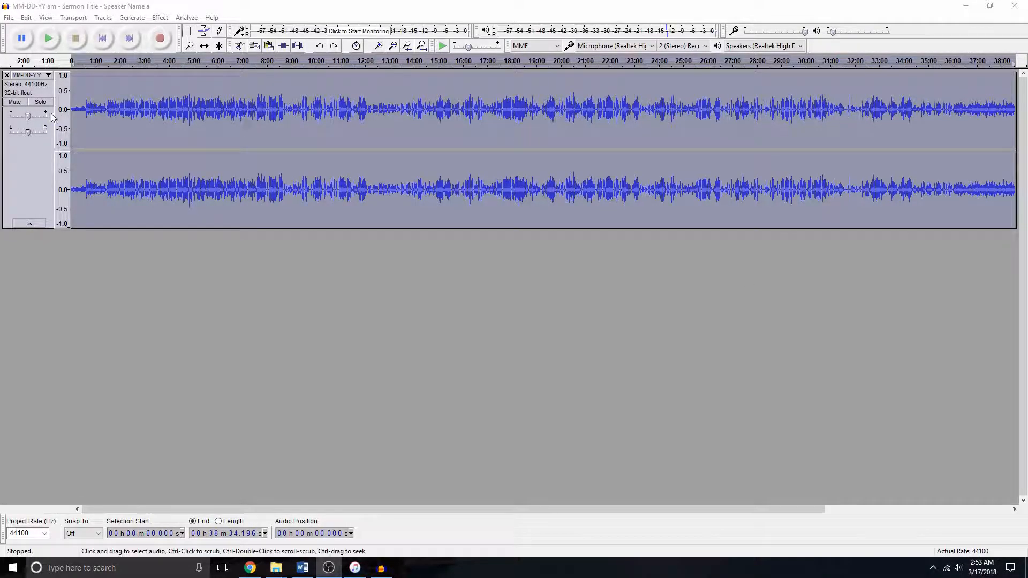
{"action": "left_click", "coordinate": [22, 169]}
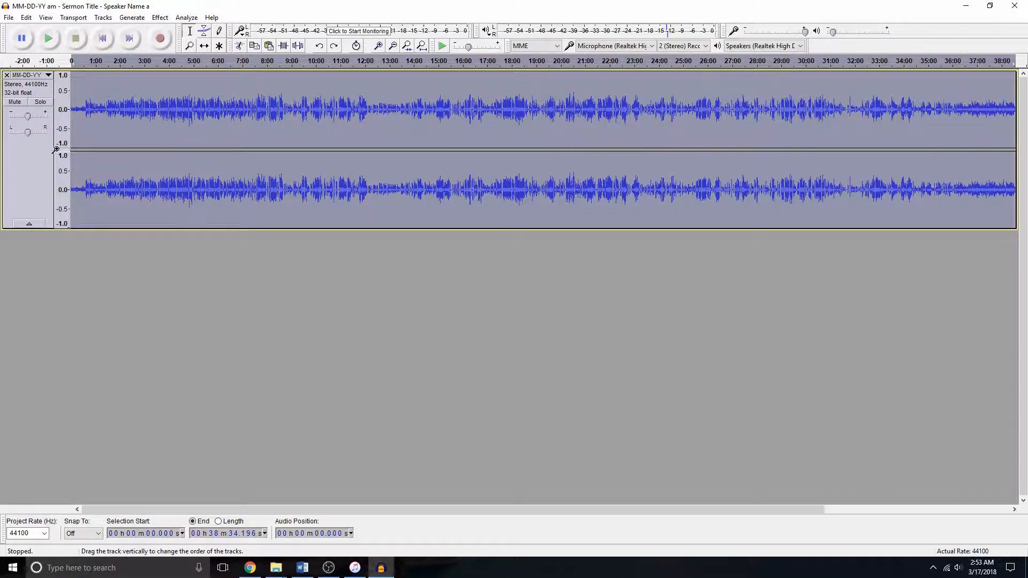
{"action": "left_click", "coordinate": [160, 18]}
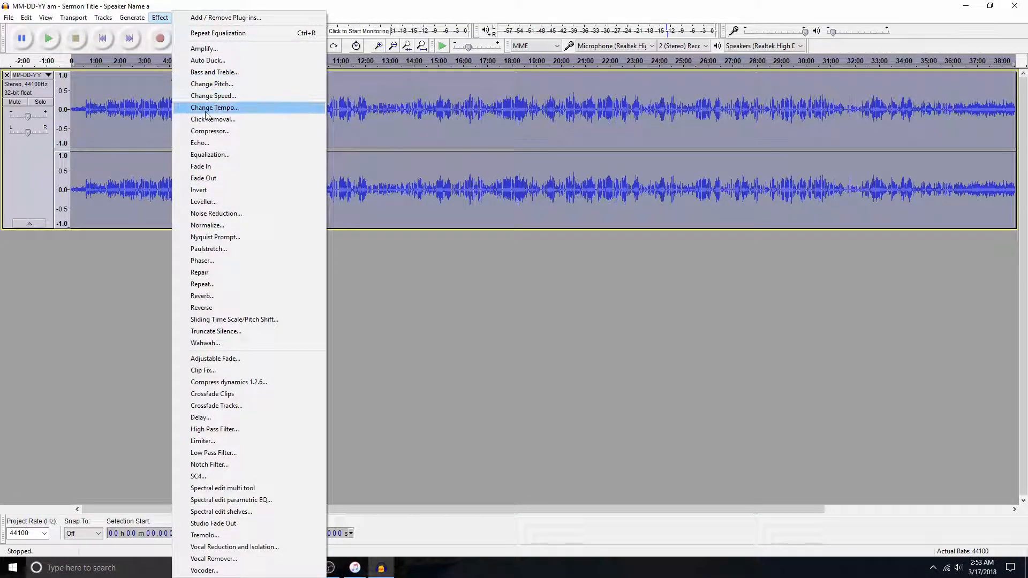
{"action": "left_click", "coordinate": [245, 154]}
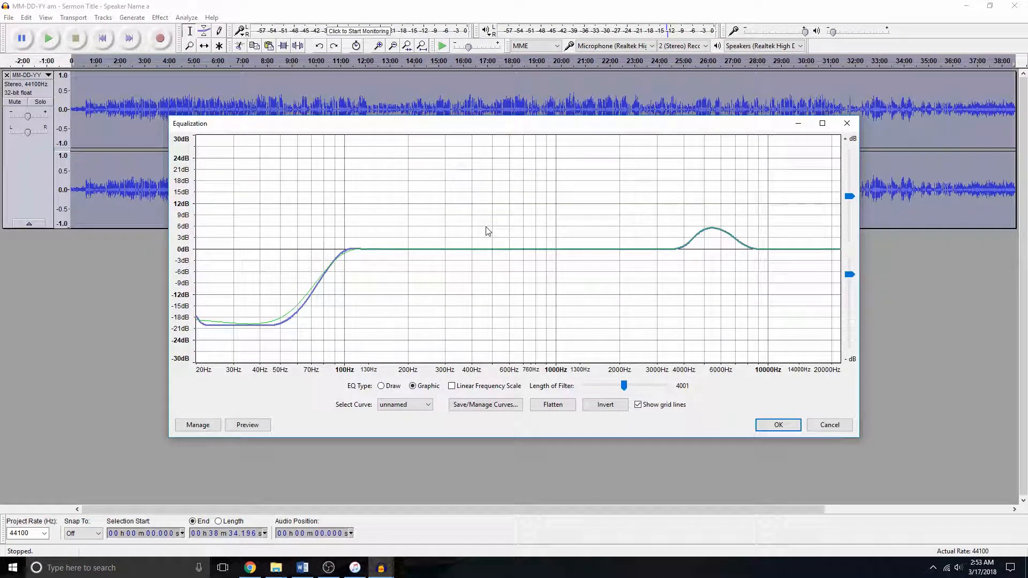
{"action": "left_click", "coordinate": [563, 409]}
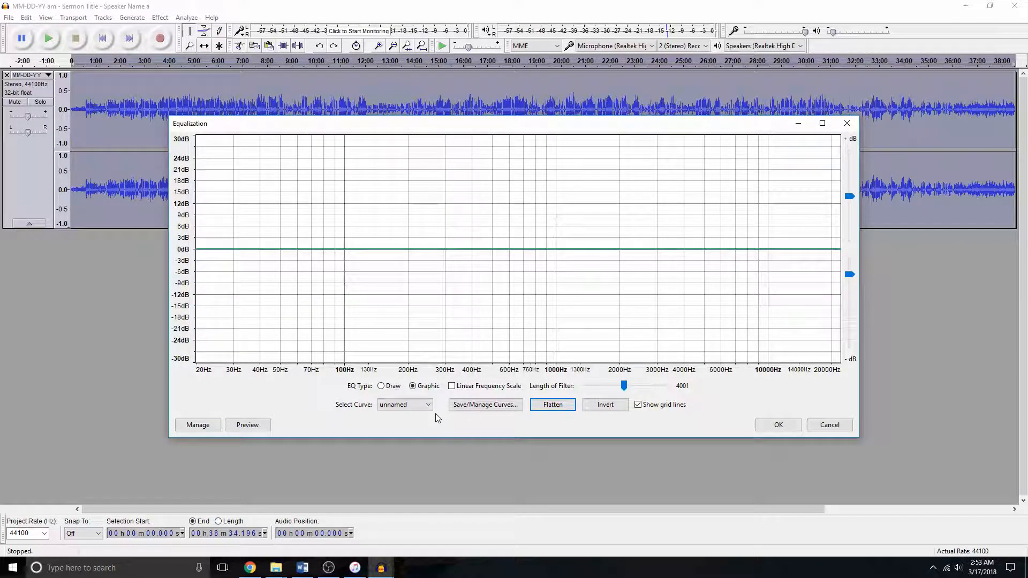
- Draw a low-cut curve rising from about 40 Hz to 100 Hz, then switch to graphic sliders
{"action": "left_click", "coordinate": [382, 389]}
{"action": "left_click", "coordinate": [381, 386]}
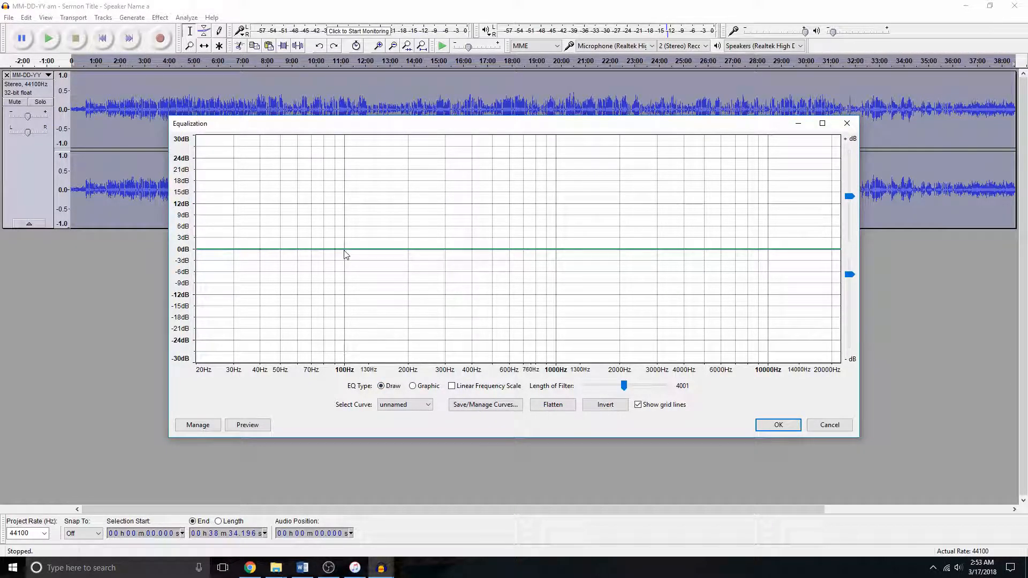
{"action": "left_click", "coordinate": [260, 362]}
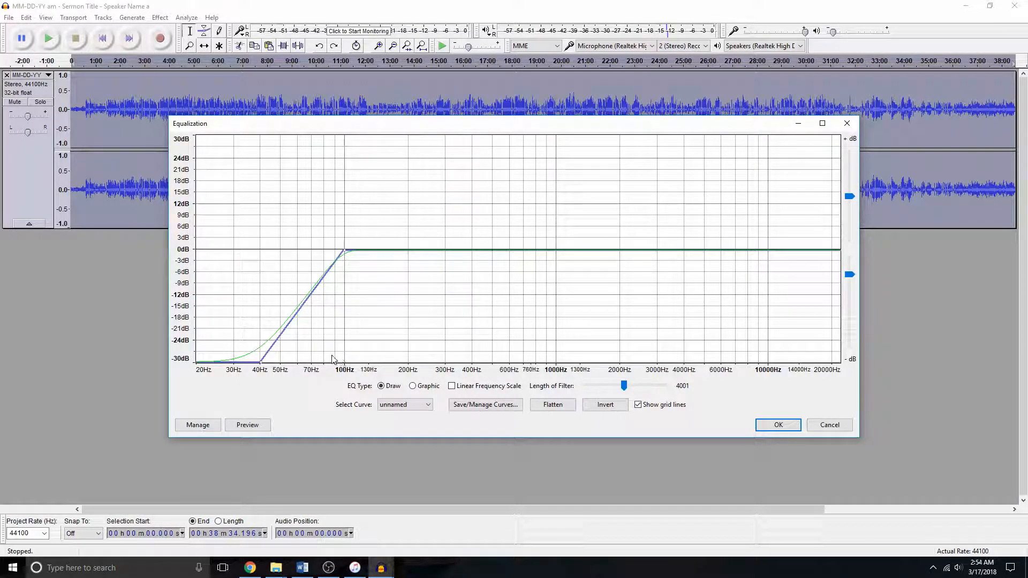
{"action": "left_click", "coordinate": [413, 387]}
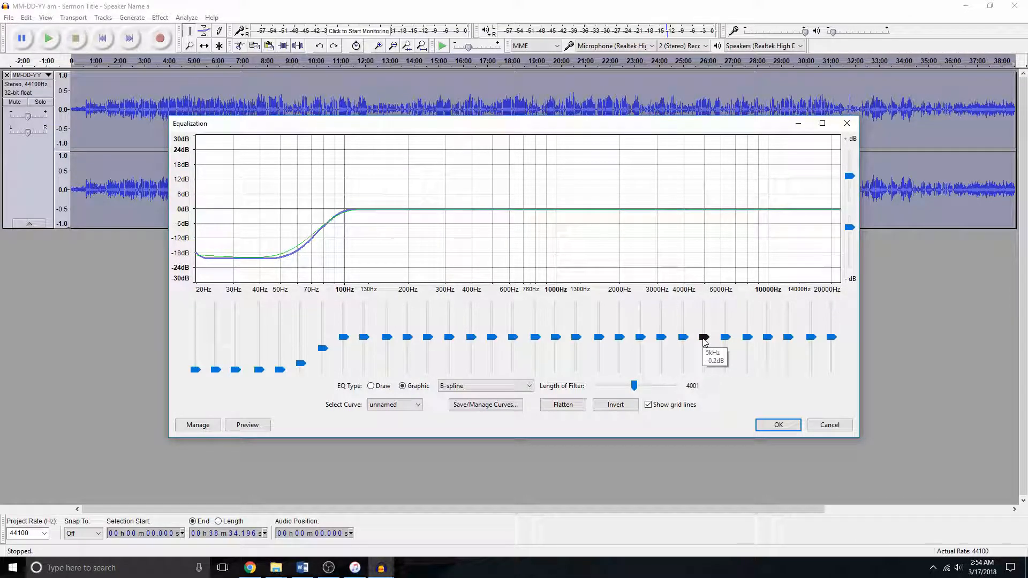
- Raise the 5 kHz and 6.3 kHz sliders slightly and apply the equalization
{"action": "left_click", "coordinate": [703, 338]}
{"action": "left_click_drag", "start_coordinate": [704, 341], "coordinate": [705, 328]}
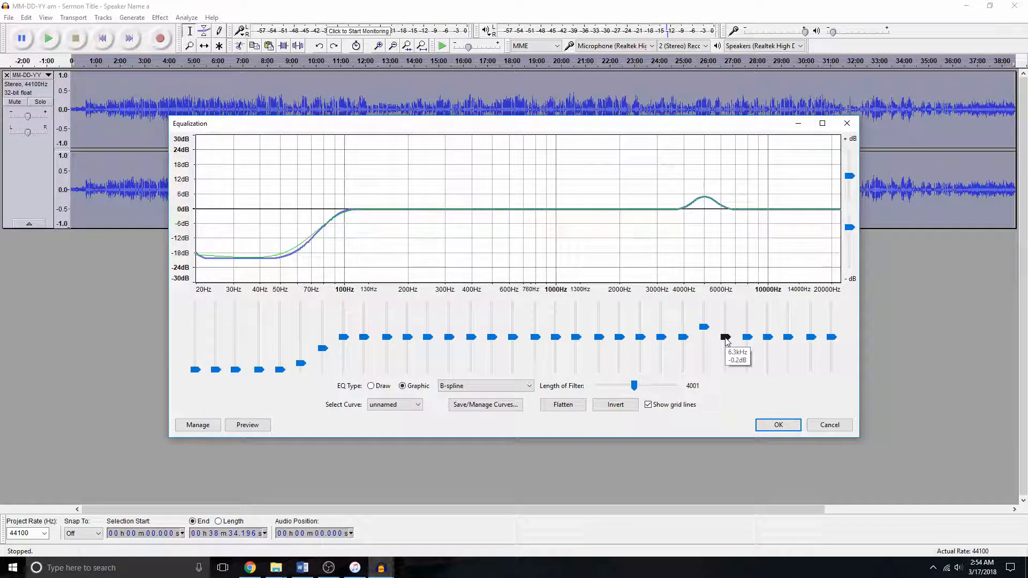
{"action": "left_click_drag", "start_coordinate": [726, 340], "coordinate": [728, 332]}
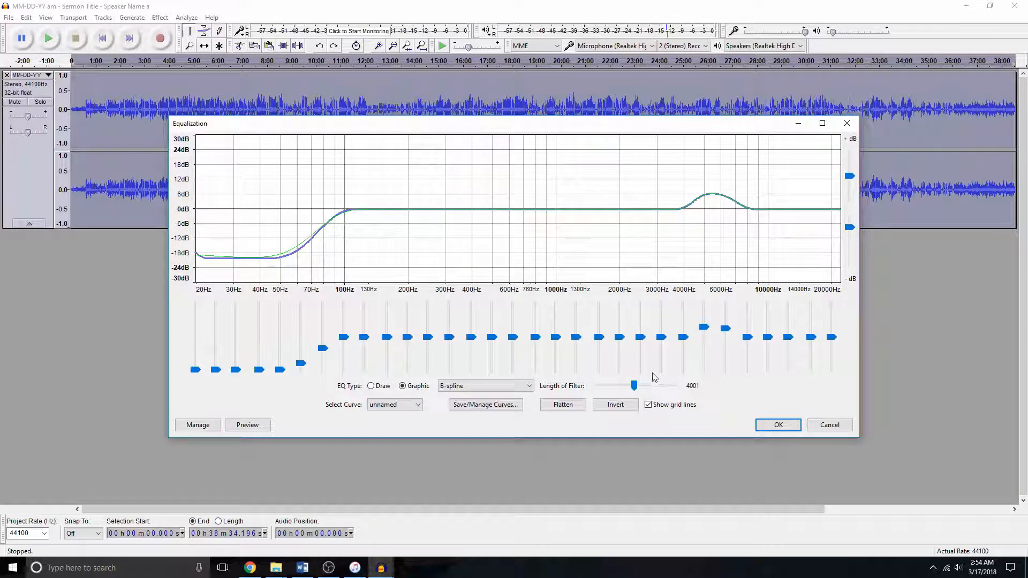
{"action": "left_click", "coordinate": [791, 430]}
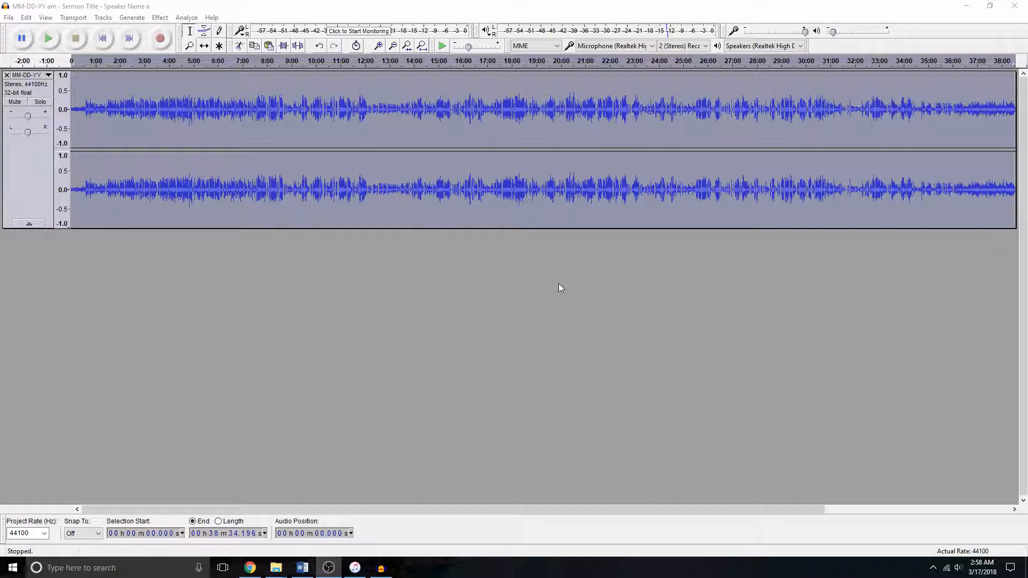
- Apply the Compress dynamics 1.2.6 effect to the whole track with its default settings
{"action": "left_click", "coordinate": [36, 170]}
{"action": "left_click", "coordinate": [160, 19]}
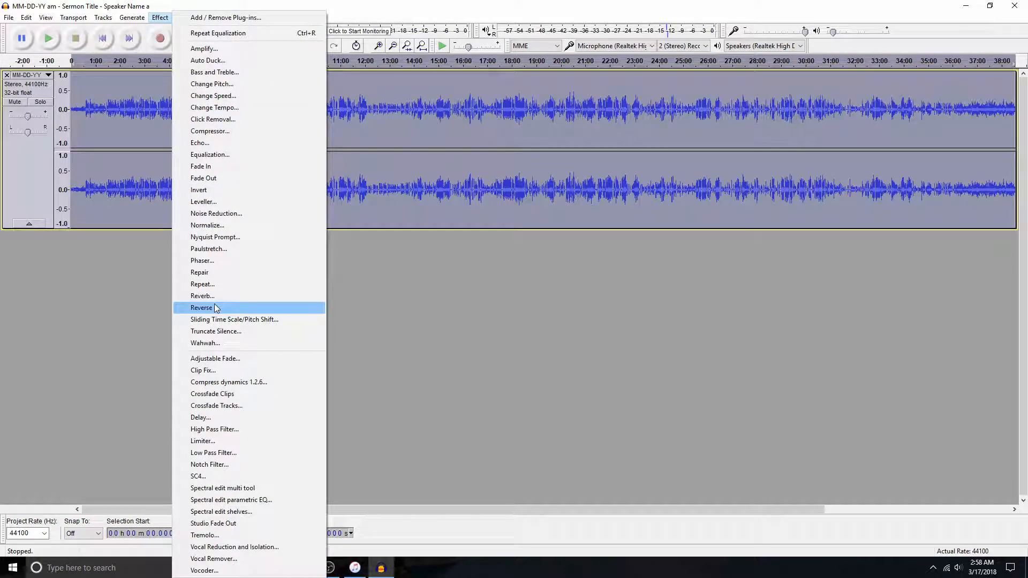
{"action": "left_click", "coordinate": [279, 381]}
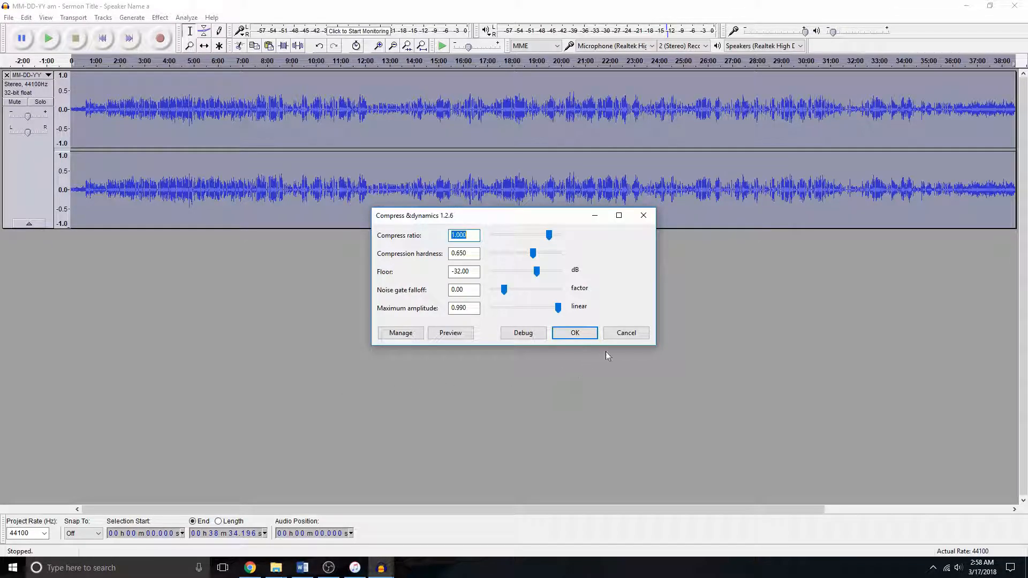
{"action": "left_click", "coordinate": [587, 338]}
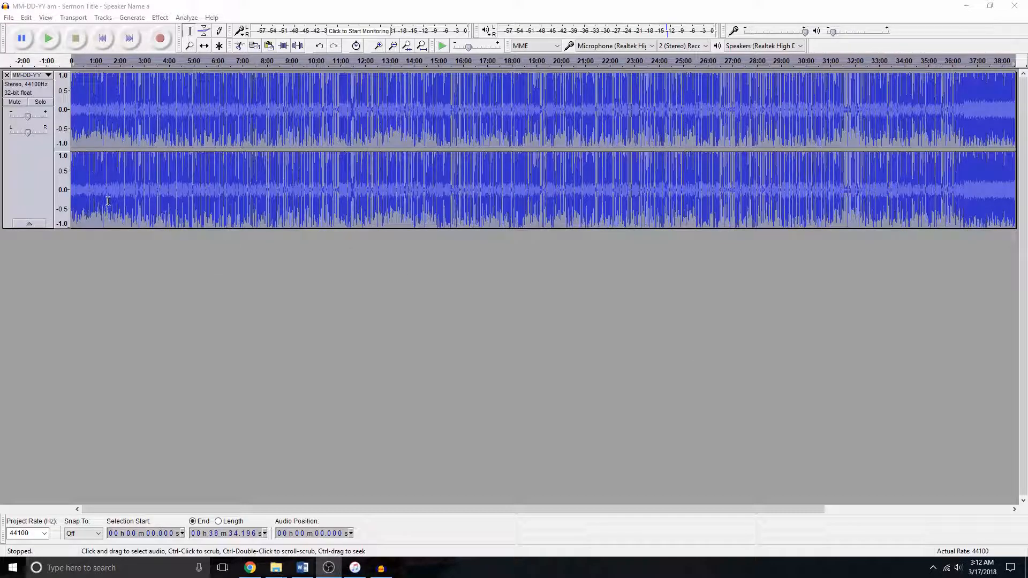
- Export the whole track as AIFF, trimming the file name to 'MM-DD-YY am - Sermon Title - Speaker Name'
{"action": "left_click", "coordinate": [34, 177]}
{"action": "left_click", "coordinate": [9, 18]}
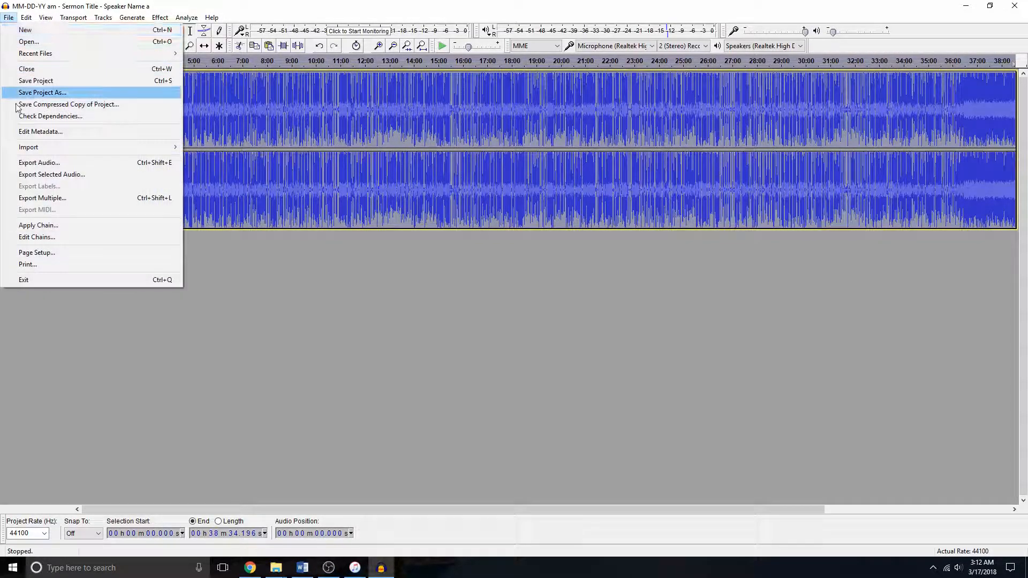
{"action": "left_click", "coordinate": [112, 173]}
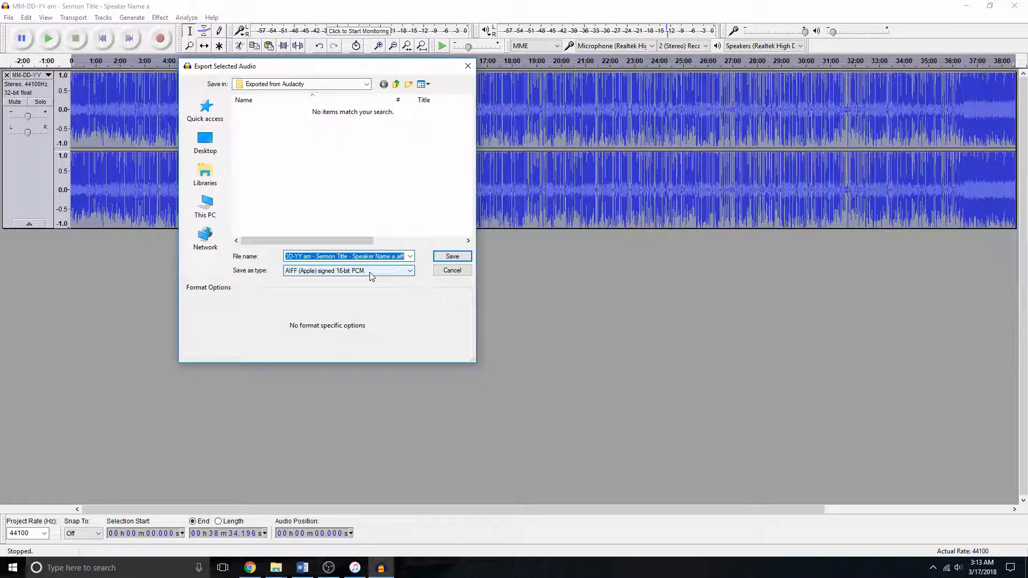
{"action": "left_click", "coordinate": [393, 257]}
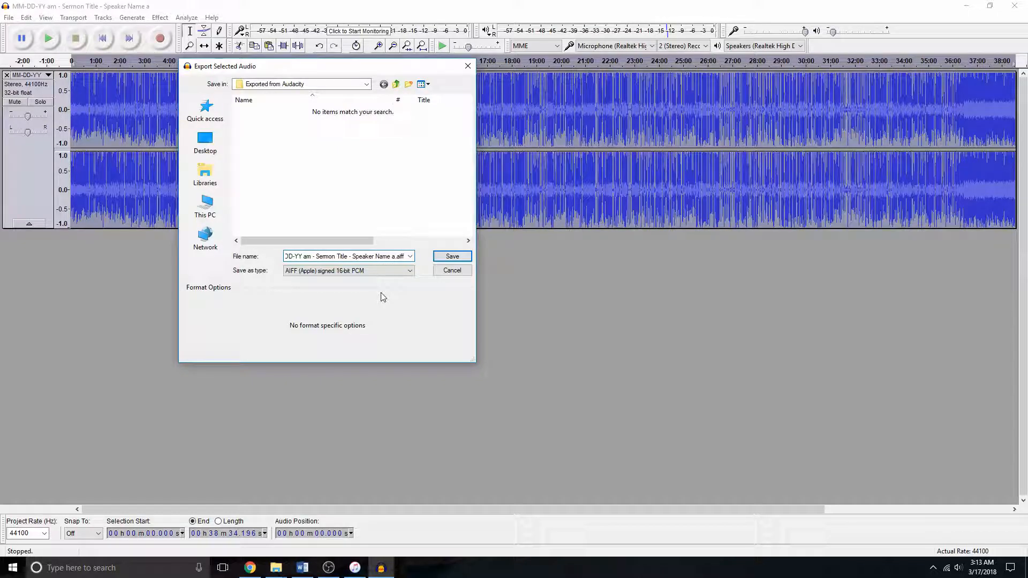
{"action": "key", "text": "BackSpace"}
{"action": "key", "text": "BackSpace"}
{"action": "key", "text": "Home"}
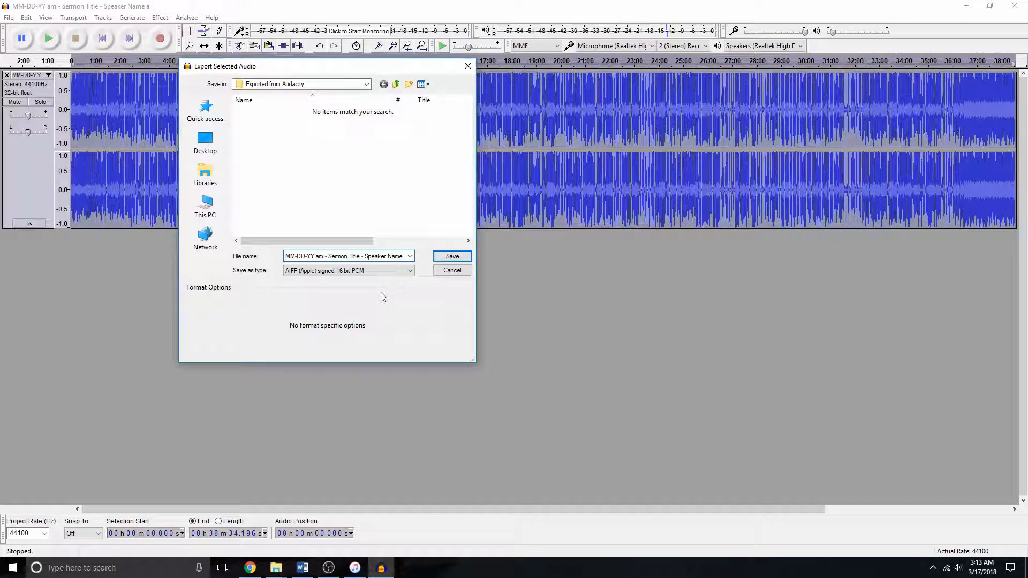
{"action": "key", "text": "shift+End"}
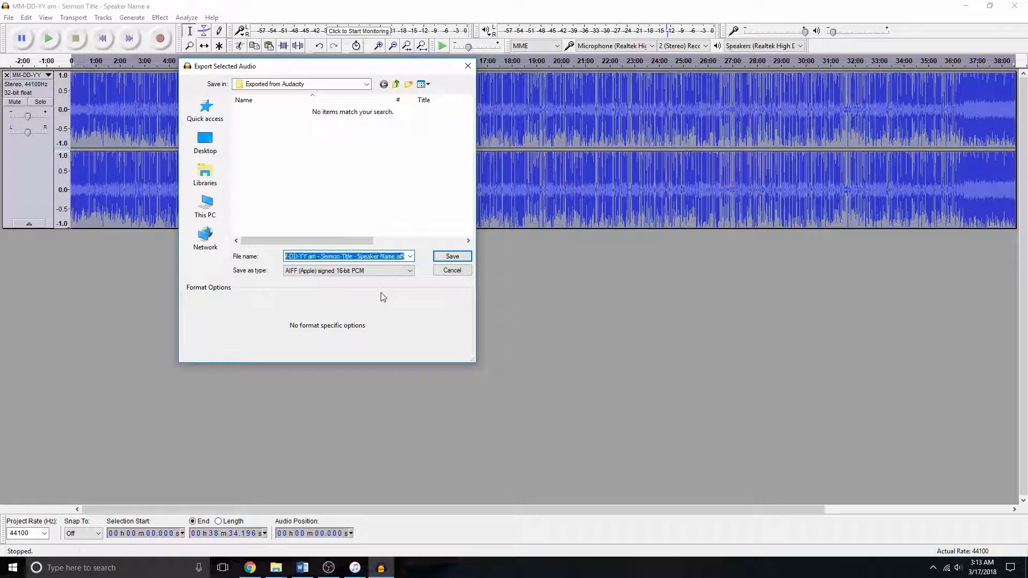
{"action": "key", "text": "shift+Left"}
{"action": "key", "text": "shift+Left"}
{"action": "key", "text": "shift+Left"}
{"action": "key", "text": "shift+Left"}
{"action": "key", "text": "shift+Left"}
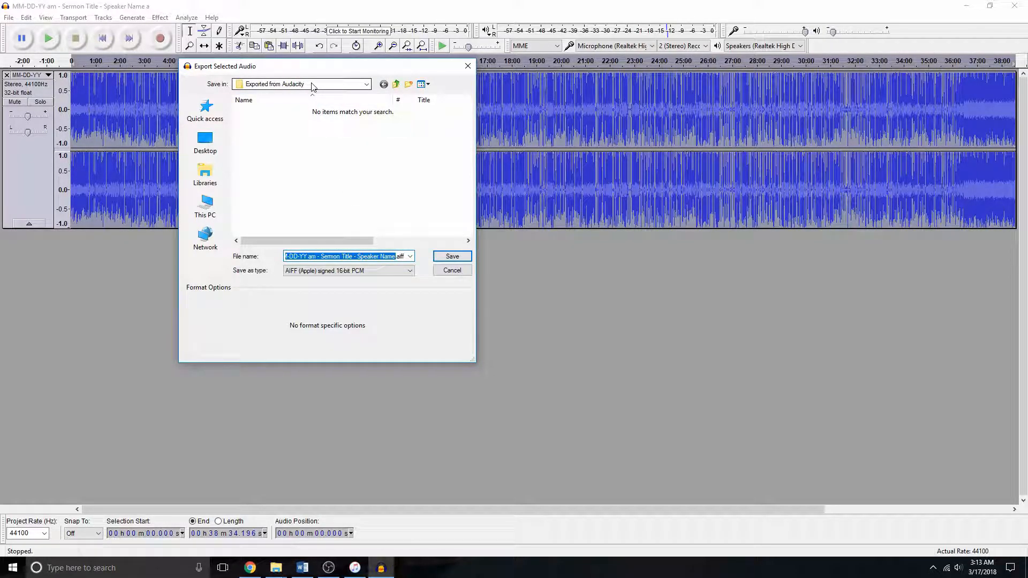
{"action": "left_click", "coordinate": [468, 261]}
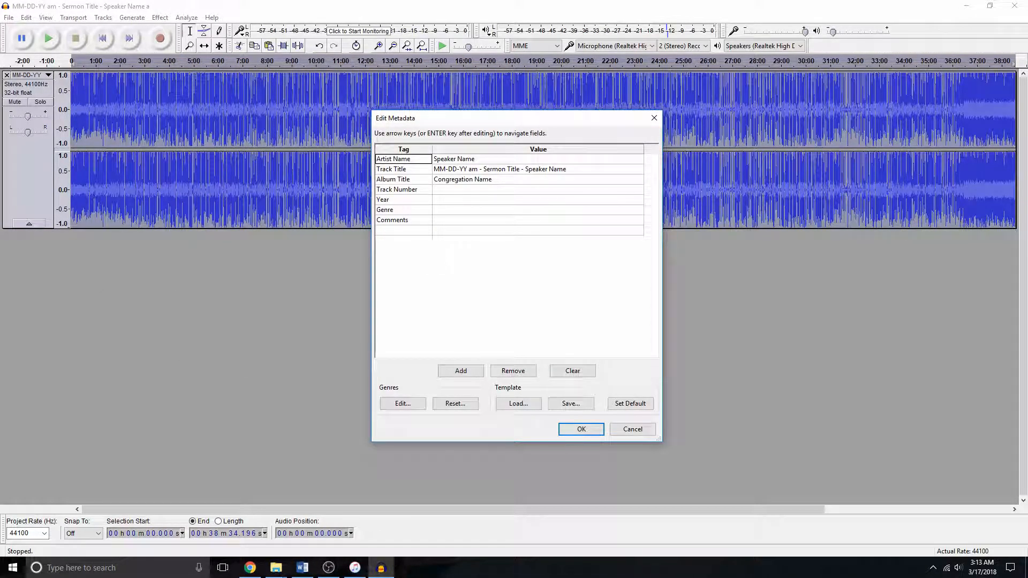
- Review the Track Title, Album Title and Track Number metadata fields and confirm the export
{"action": "left_click", "coordinate": [588, 172]}
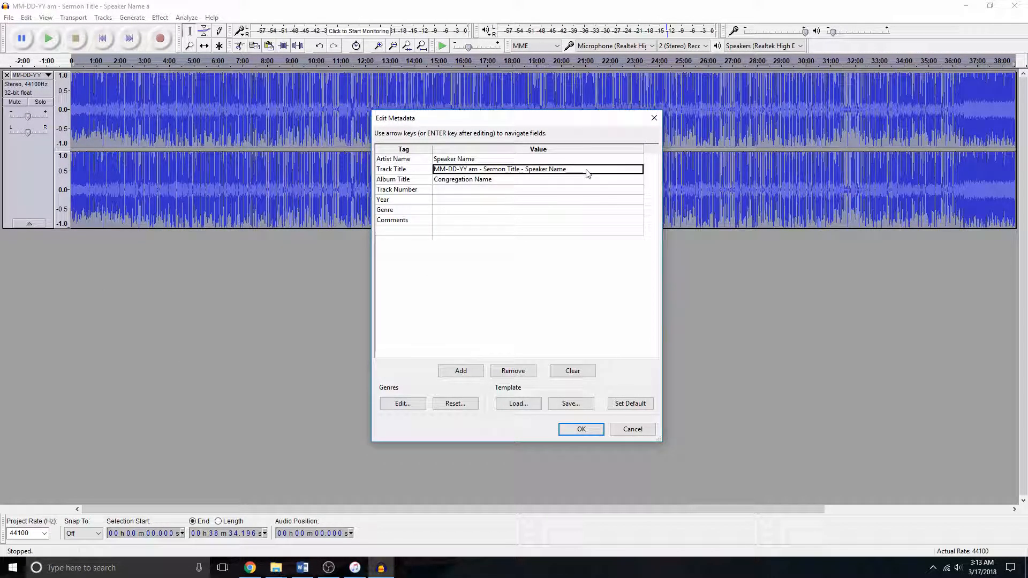
{"action": "left_click", "coordinate": [587, 172]}
{"action": "left_click", "coordinate": [587, 173]}
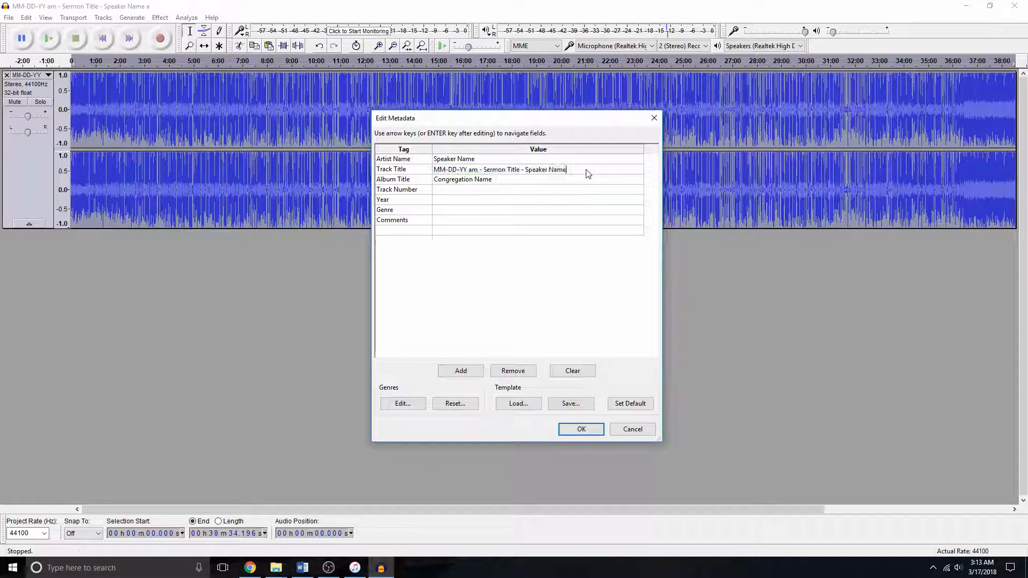
{"action": "left_click", "coordinate": [527, 184]}
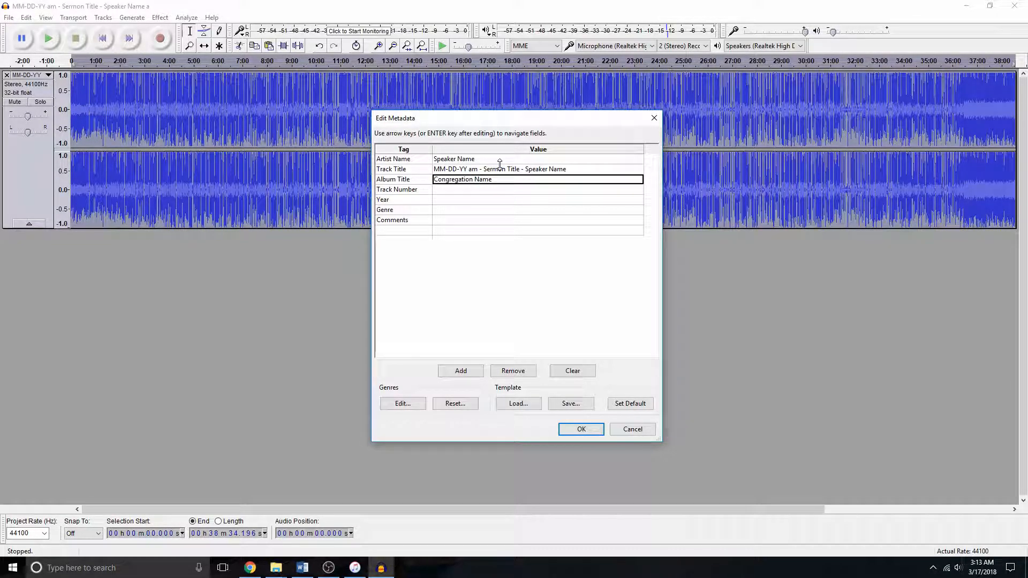
{"action": "left_click", "coordinate": [503, 191]}
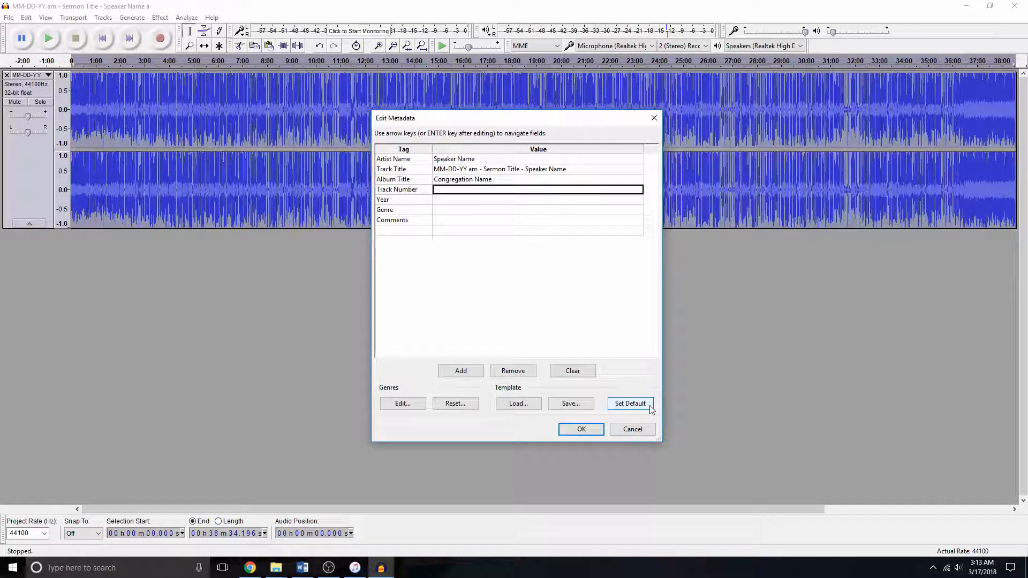
{"action": "left_click", "coordinate": [598, 429]}
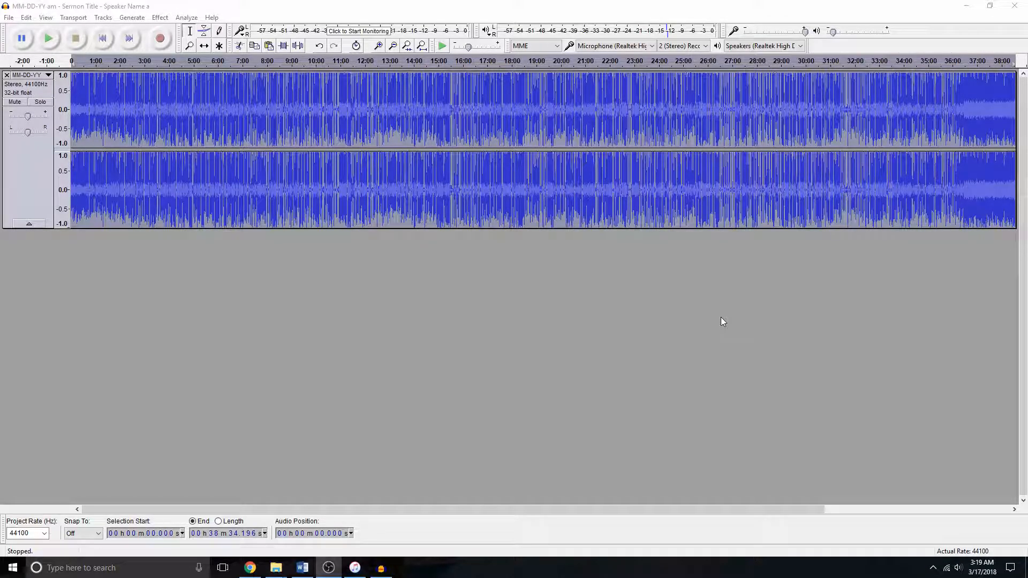
- Switch to iTunes and add the exported AIFF file from the Exported from Audacity folder to the library
{"action": "left_click", "coordinate": [355, 567]}
{"action": "mouse_move", "coordinate": [275, 567]}
{"action": "left_click", "coordinate": [372, 538]}
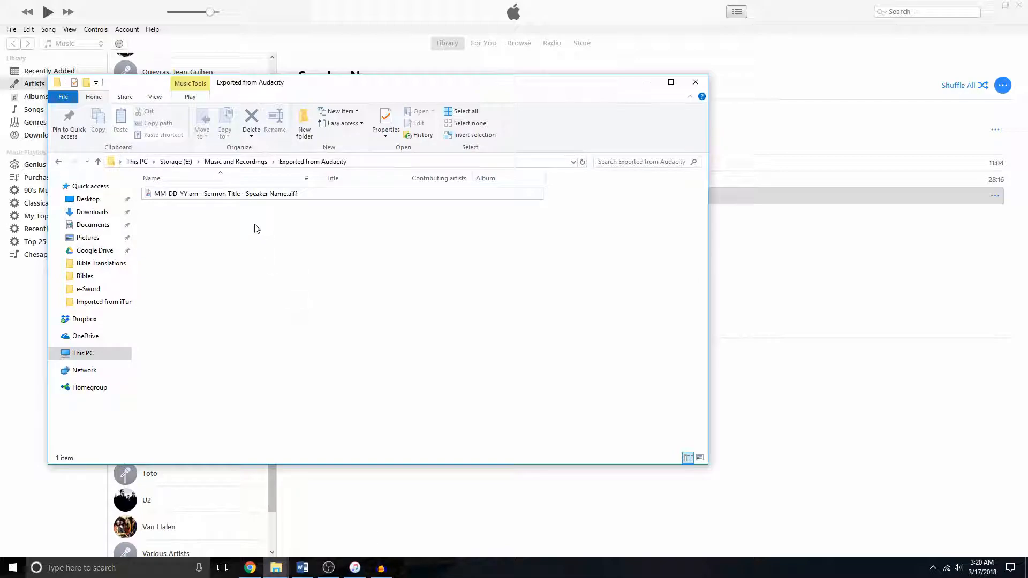
{"action": "left_click_drag", "start_coordinate": [225, 194], "coordinate": [780, 258]}
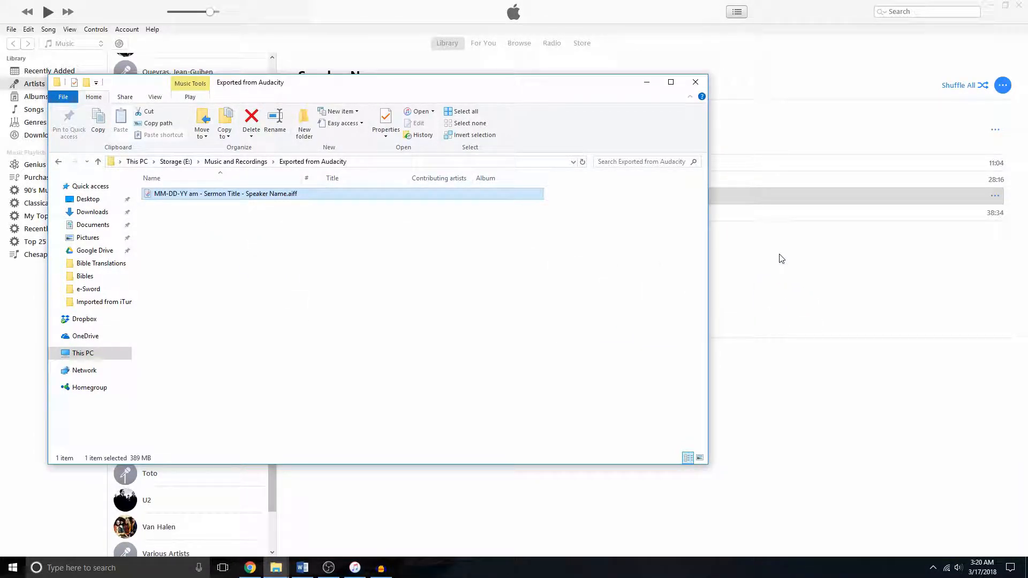
{"action": "left_click", "coordinate": [292, 10]}
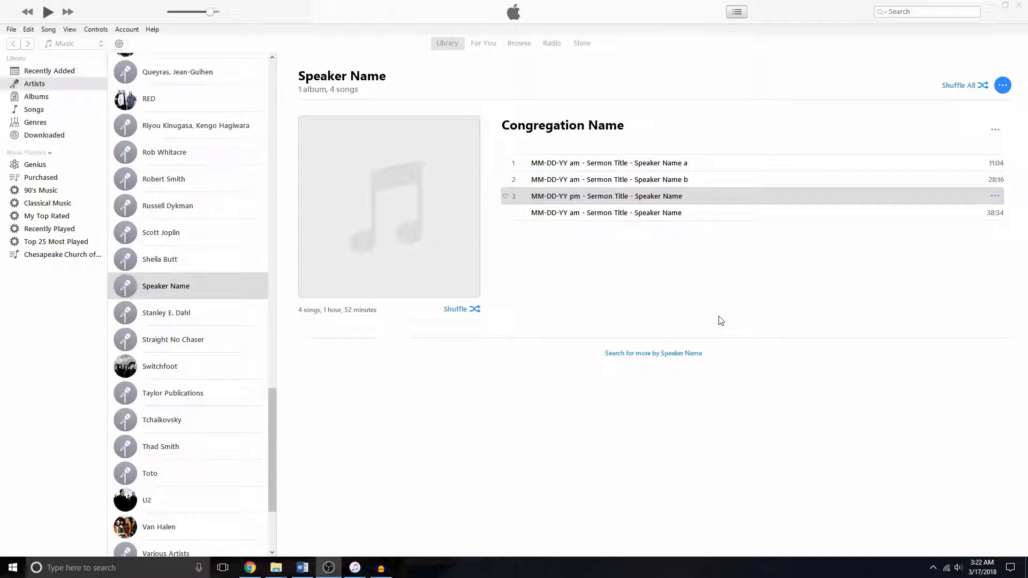
- Open Song Info for the newly added sermon track and inspect its file details
{"action": "right_click", "coordinate": [648, 214]}
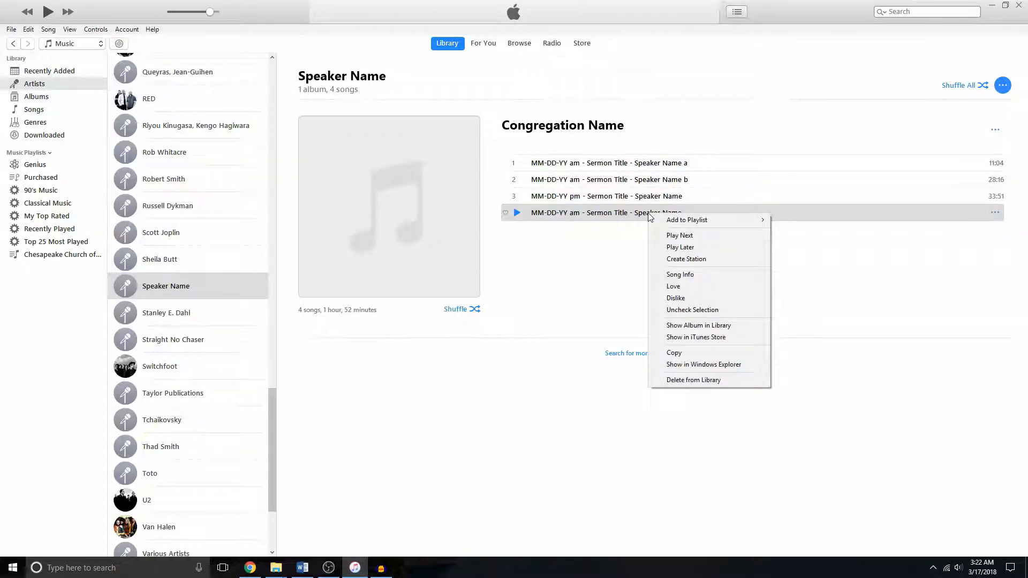
{"action": "left_click", "coordinate": [712, 274]}
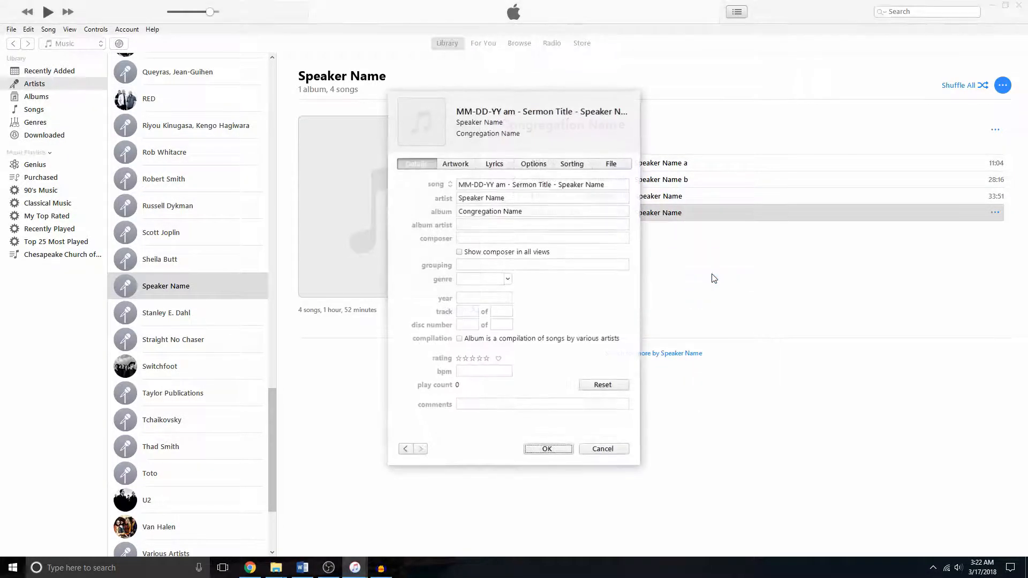
{"action": "left_click", "coordinate": [622, 170]}
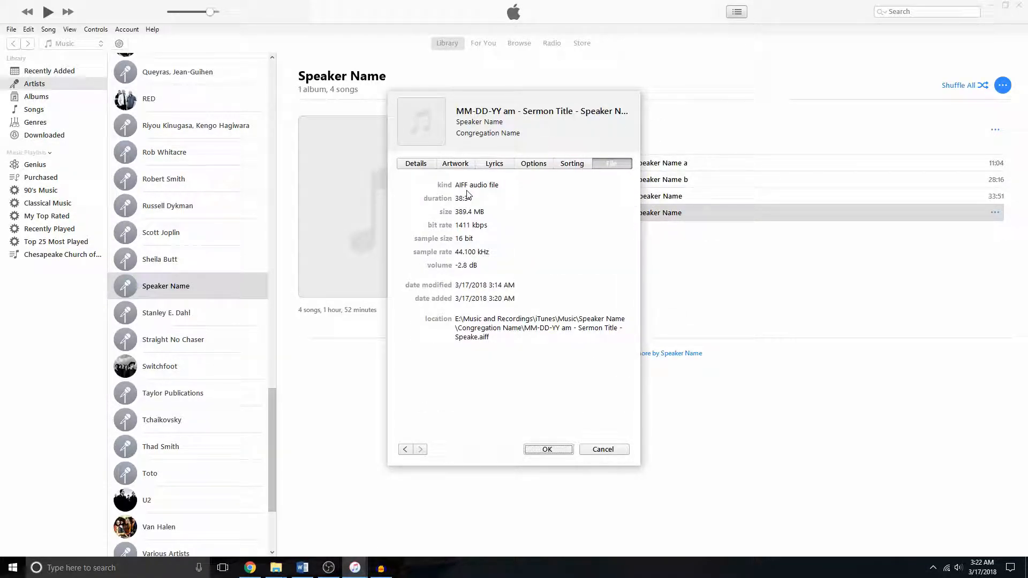
{"action": "left_click", "coordinate": [466, 165]}
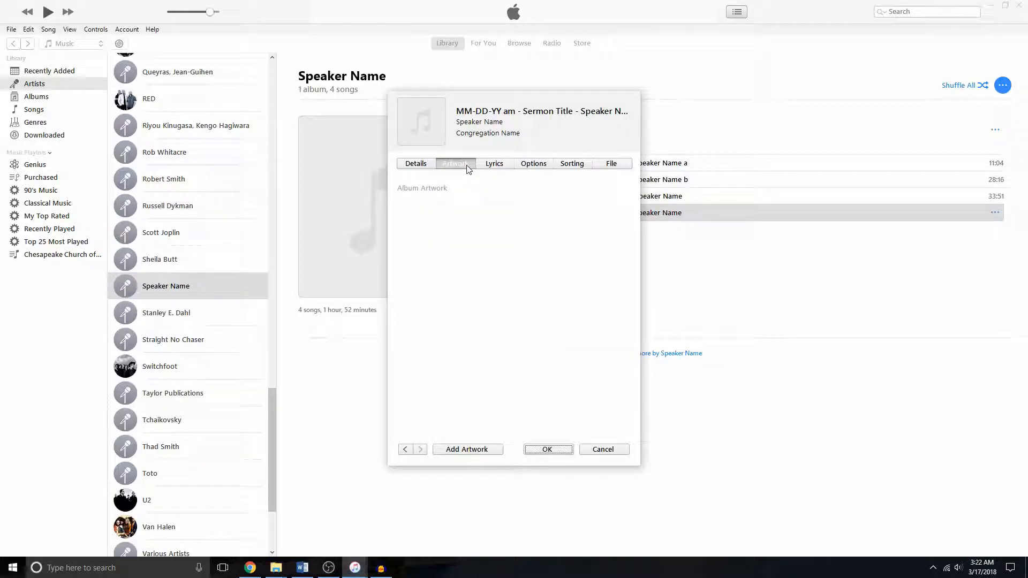
- Add 'Chesapeake Church of Christ Album Artwork.png' as the track's artwork, showing all file types, and confirm
{"action": "key", "text": "ctrl"}
{"action": "key", "text": "ctrl"}
{"action": "left_click", "coordinate": [488, 450]}
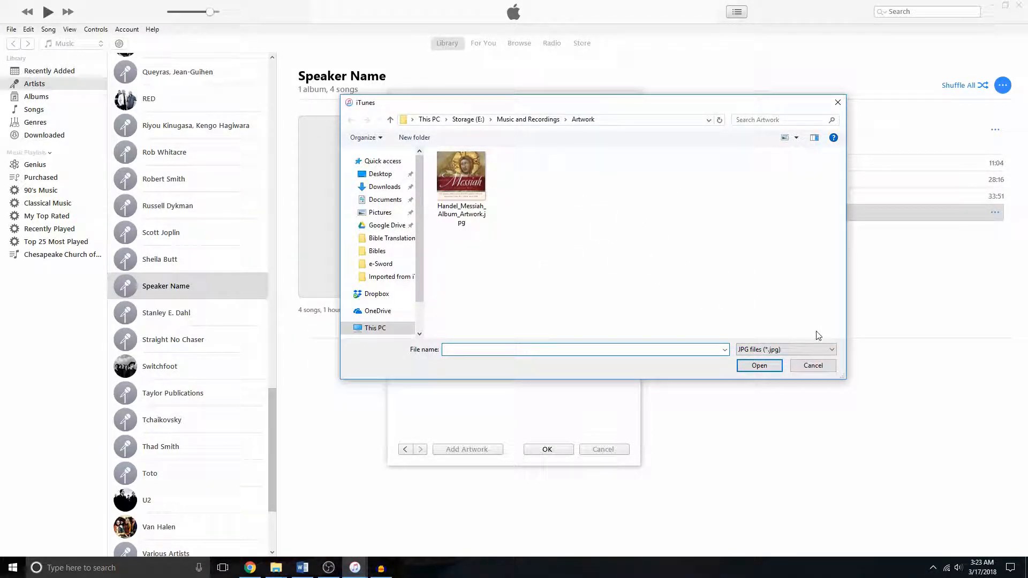
{"action": "left_click", "coordinate": [827, 351]}
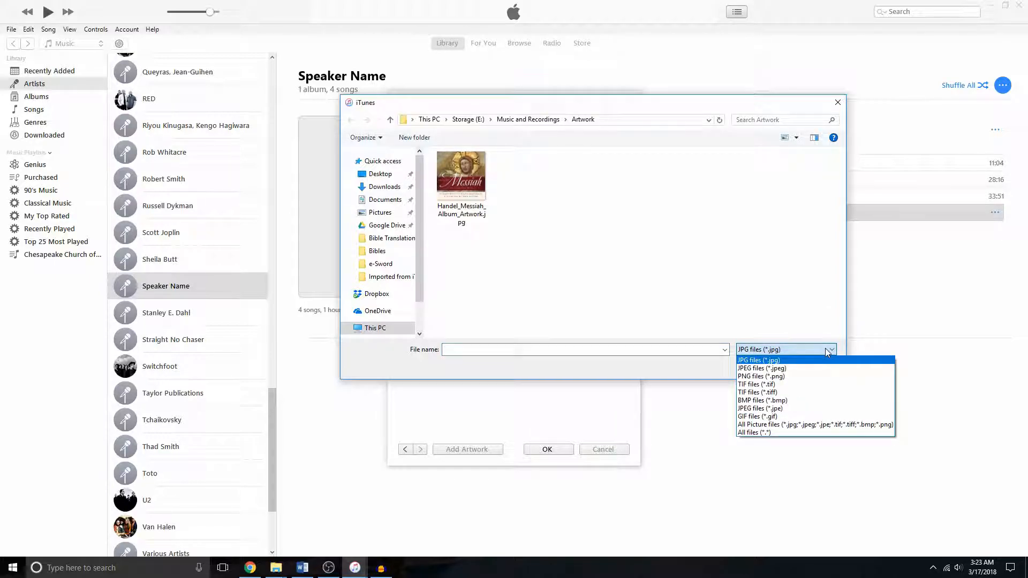
{"action": "left_click", "coordinate": [782, 434]}
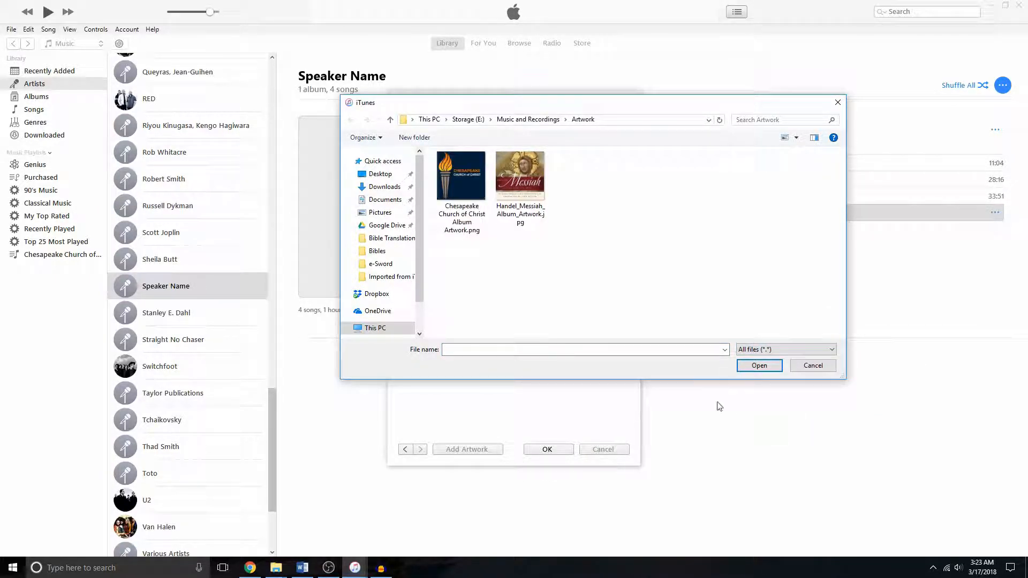
{"action": "left_click", "coordinate": [458, 169]}
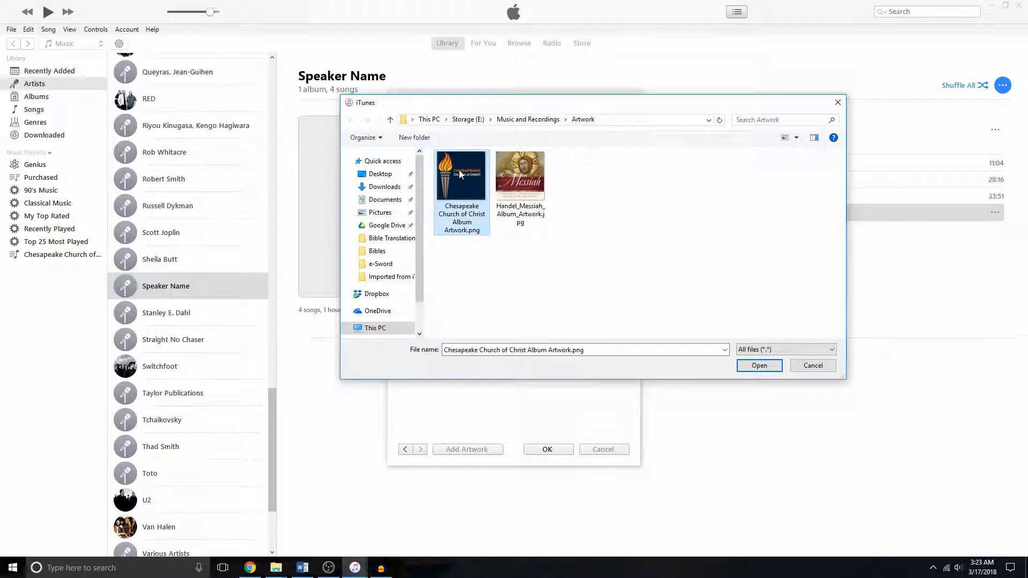
{"action": "left_click", "coordinate": [770, 370]}
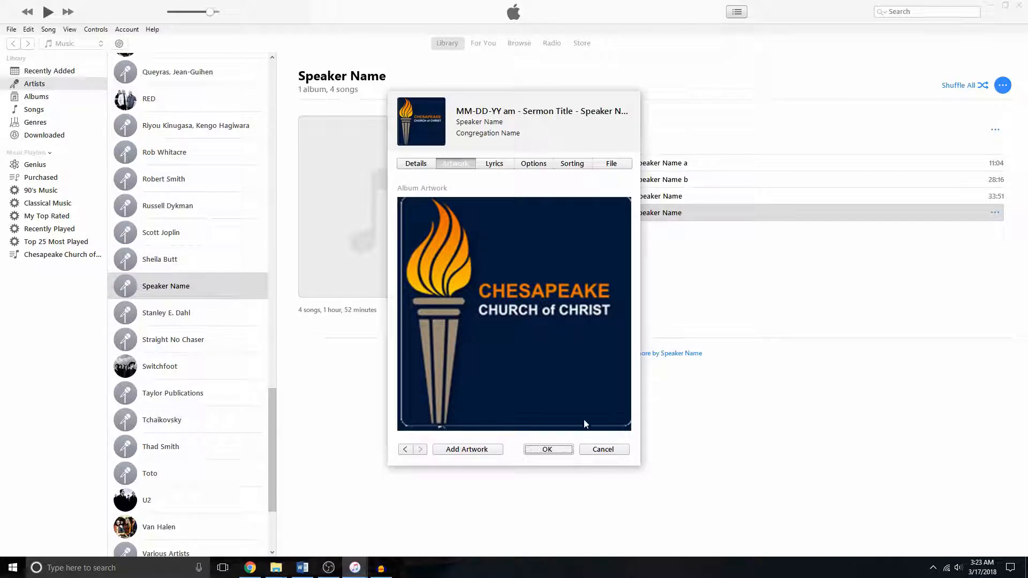
{"action": "left_click", "coordinate": [547, 450]}
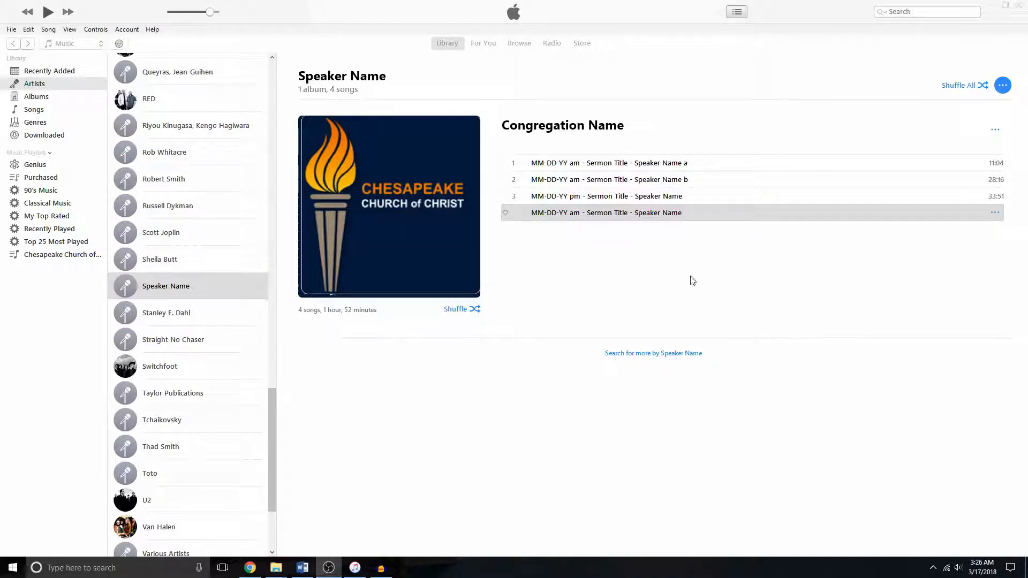
- Open the CD import settings in preferences and choose the MP3 Encoder with a Custom setting
{"action": "left_click", "coordinate": [28, 29]}
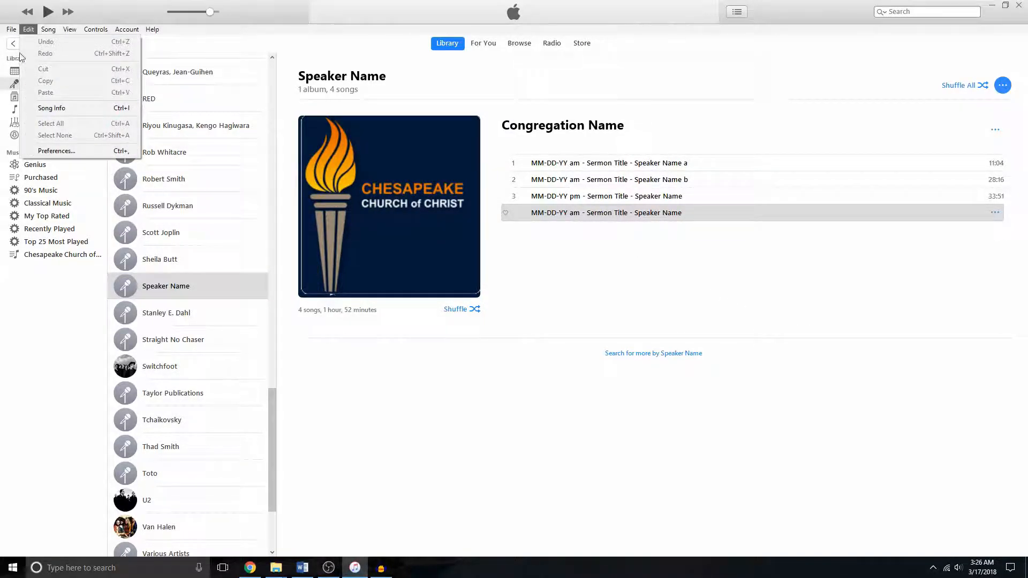
{"action": "left_click", "coordinate": [77, 152]}
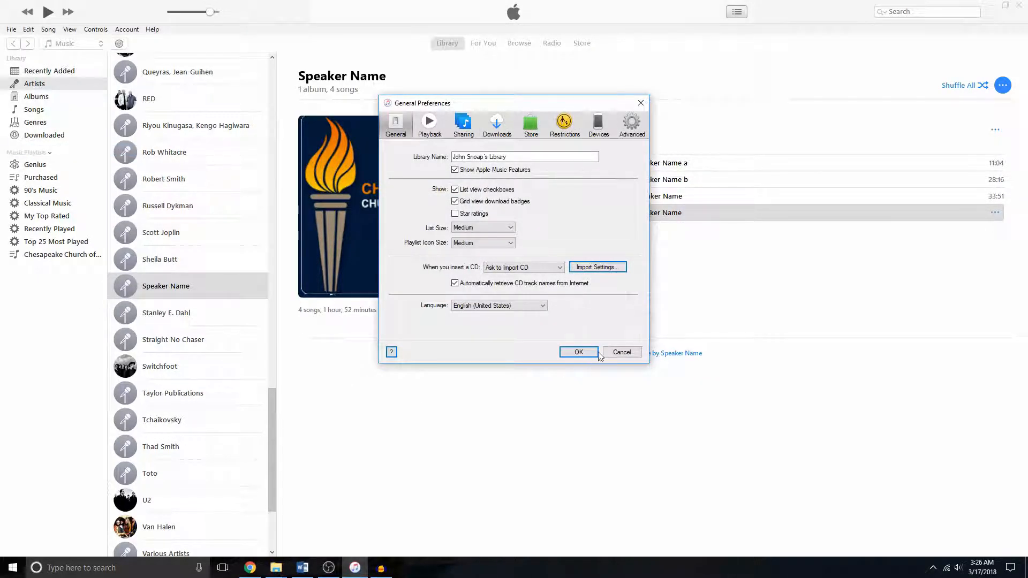
{"action": "left_click", "coordinate": [621, 267]}
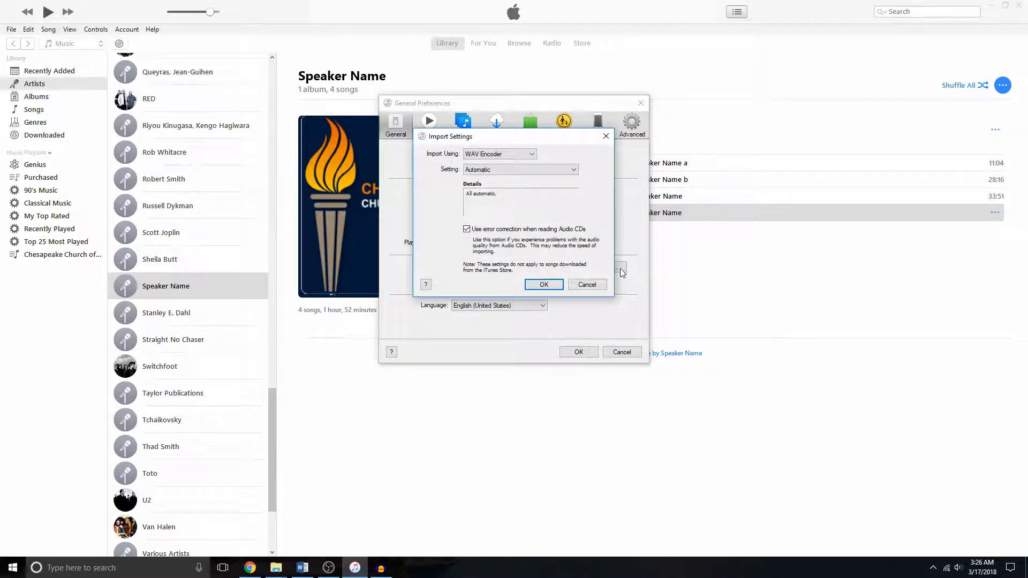
{"action": "left_click", "coordinate": [517, 156]}
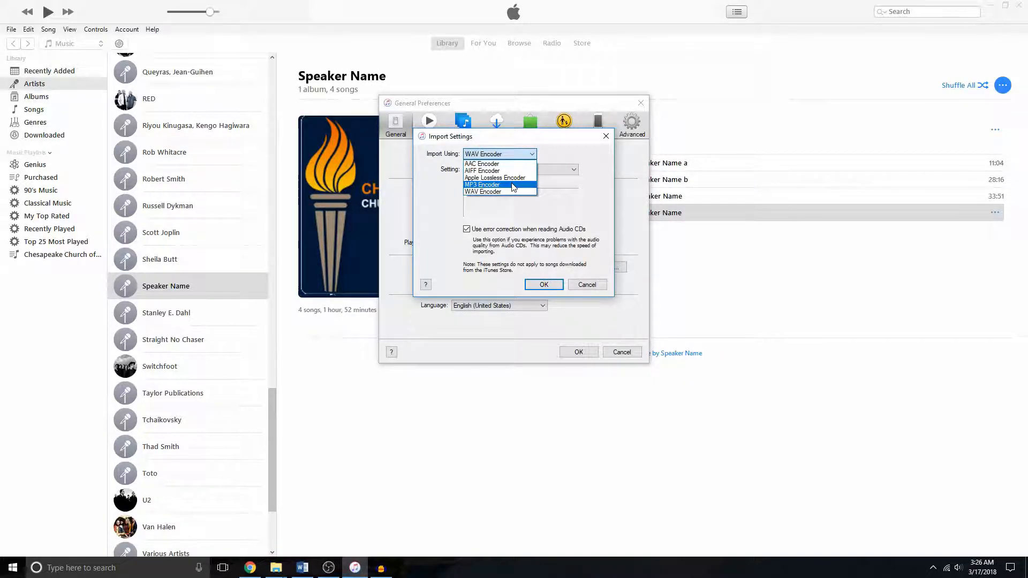
{"action": "left_click", "coordinate": [512, 185]}
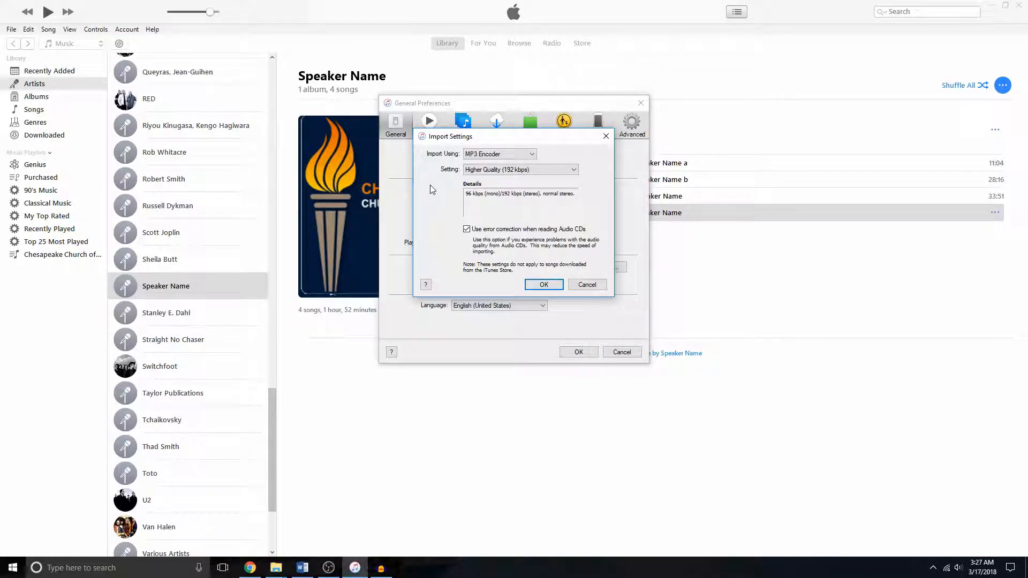
{"action": "left_click", "coordinate": [574, 170]}
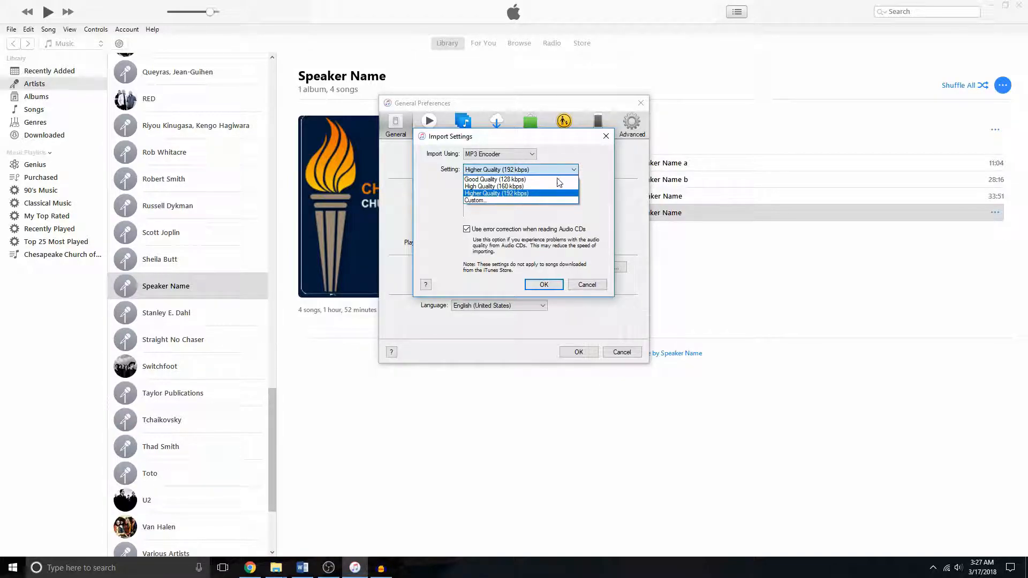
{"action": "left_click", "coordinate": [496, 201]}
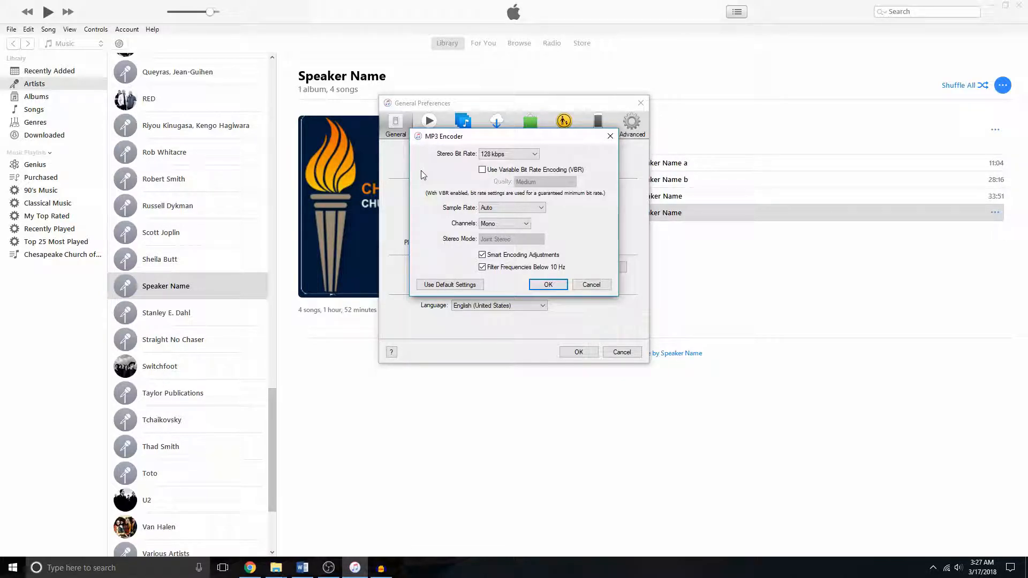
{"action": "left_click", "coordinate": [548, 284]}
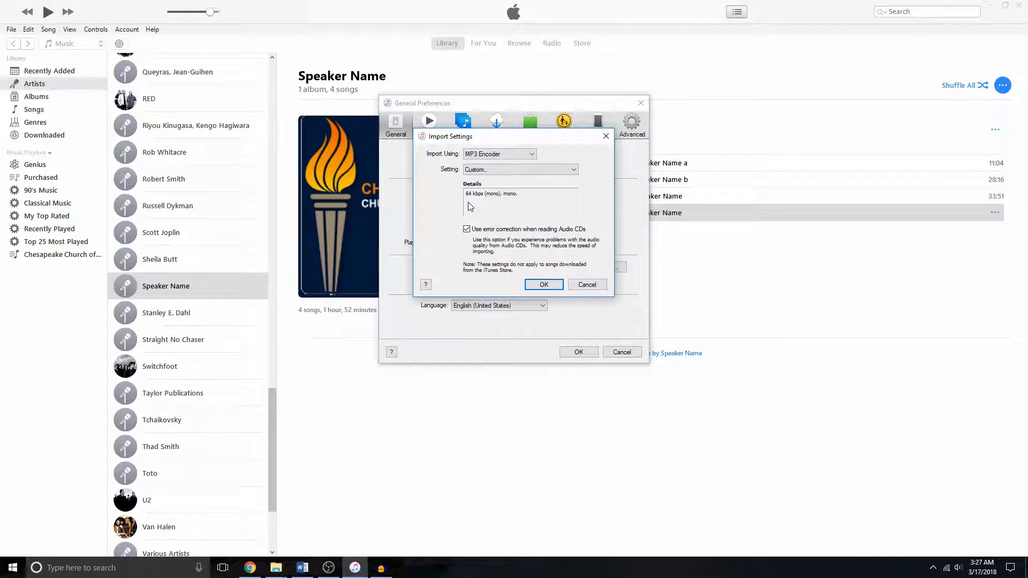
- Try the AAC Encoder with the Spoken Podcast and Custom settings, cancelling the custom AAC options
{"action": "left_click", "coordinate": [534, 155]}
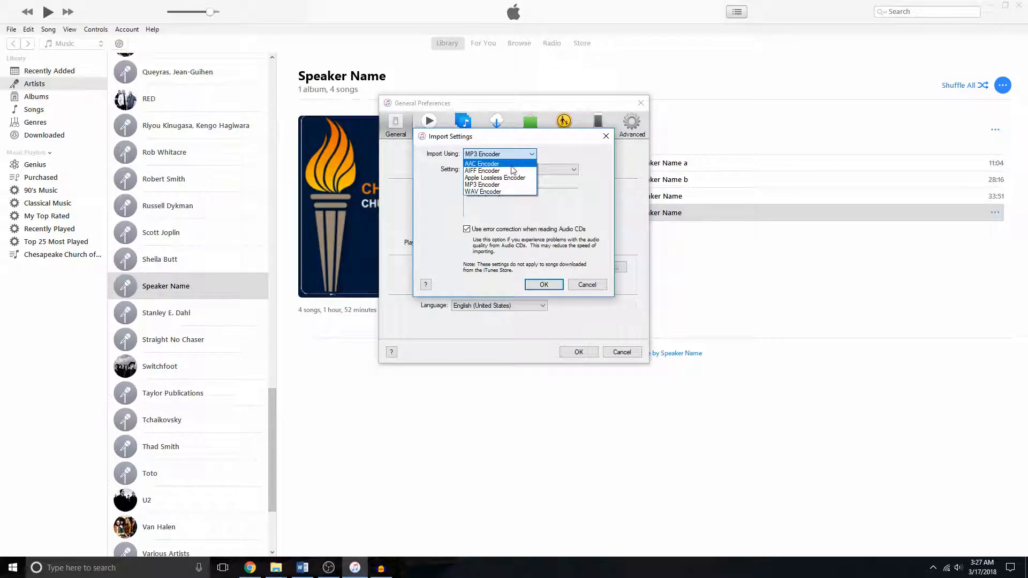
{"action": "left_click", "coordinate": [511, 164]}
{"action": "left_click", "coordinate": [548, 170]}
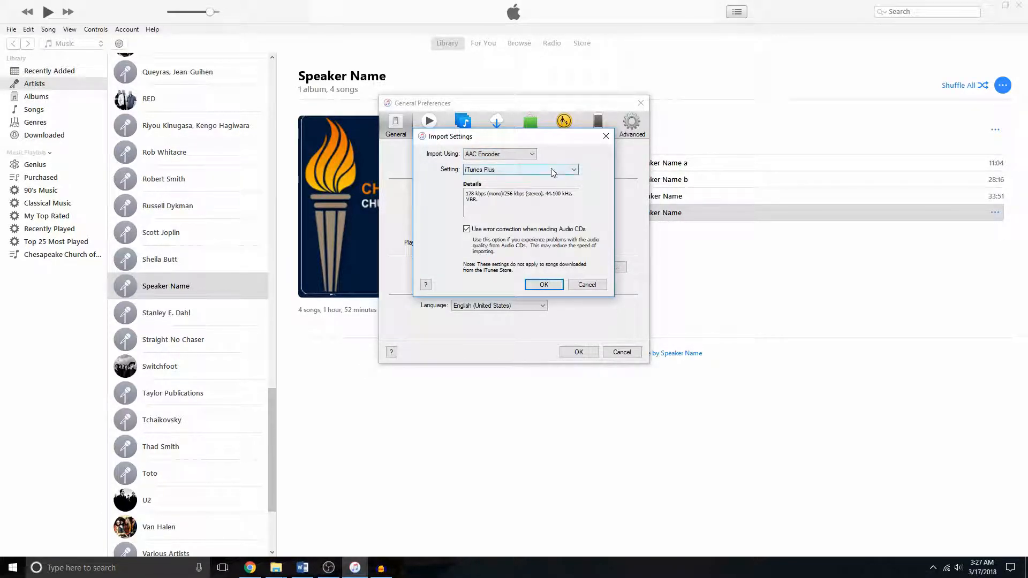
{"action": "left_click", "coordinate": [542, 193]}
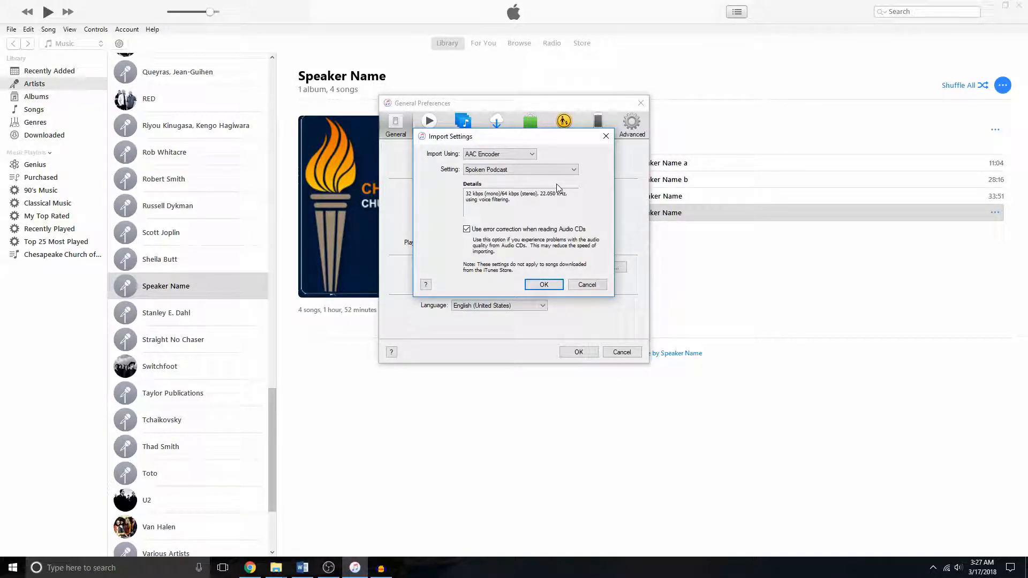
{"action": "left_click", "coordinate": [569, 169]}
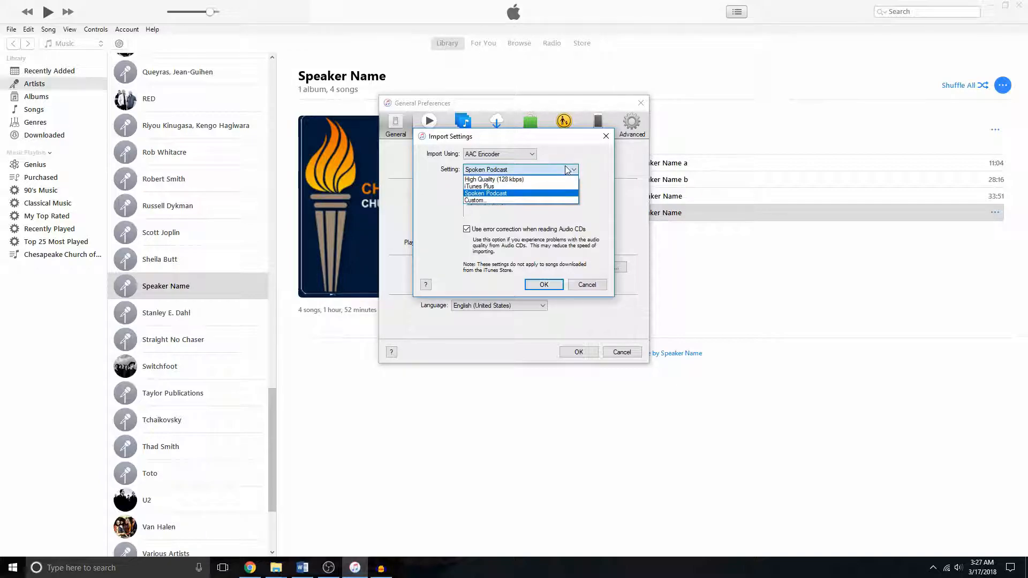
{"action": "left_click", "coordinate": [529, 200]}
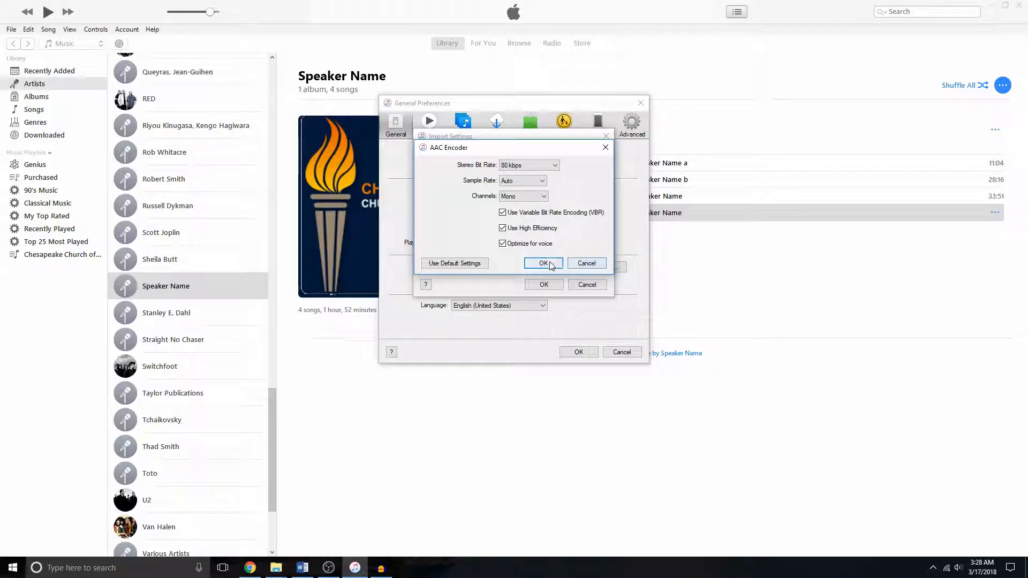
{"action": "left_click", "coordinate": [584, 264]}
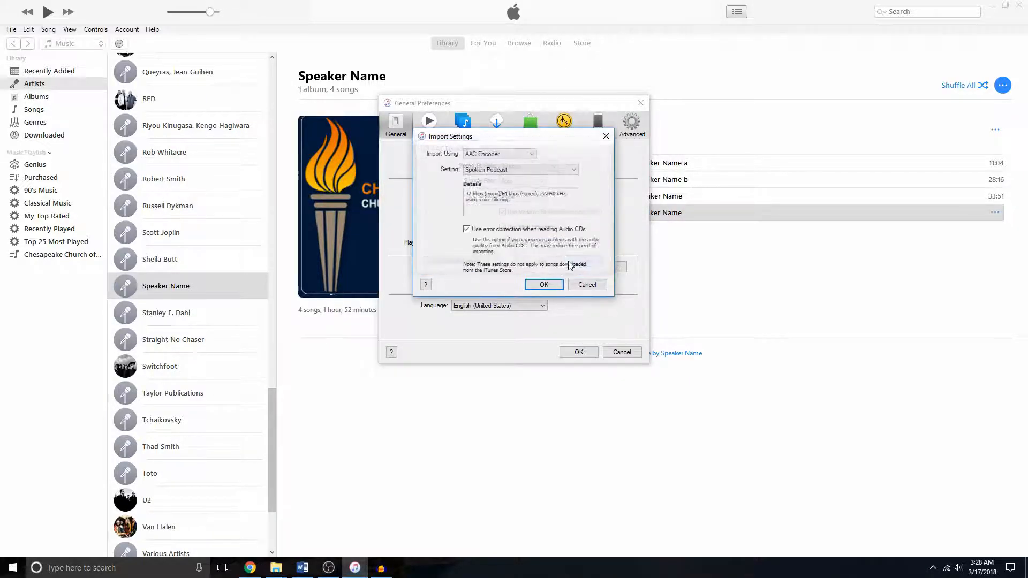
- Switch the import encoder back to MP3 Encoder and confirm the import settings and preferences
{"action": "left_click", "coordinate": [523, 154]}
{"action": "left_click", "coordinate": [501, 184]}
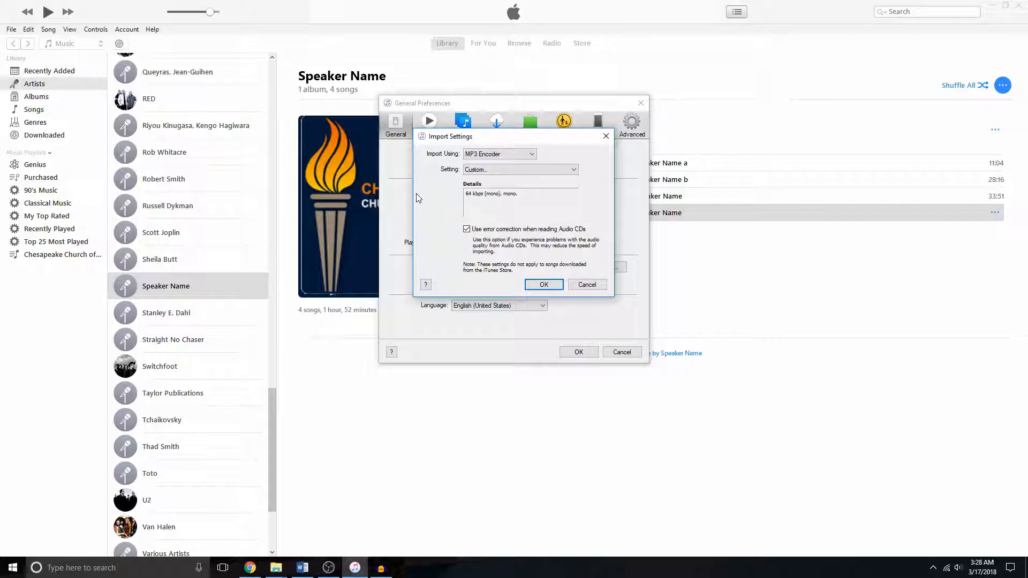
{"action": "left_click", "coordinate": [544, 285]}
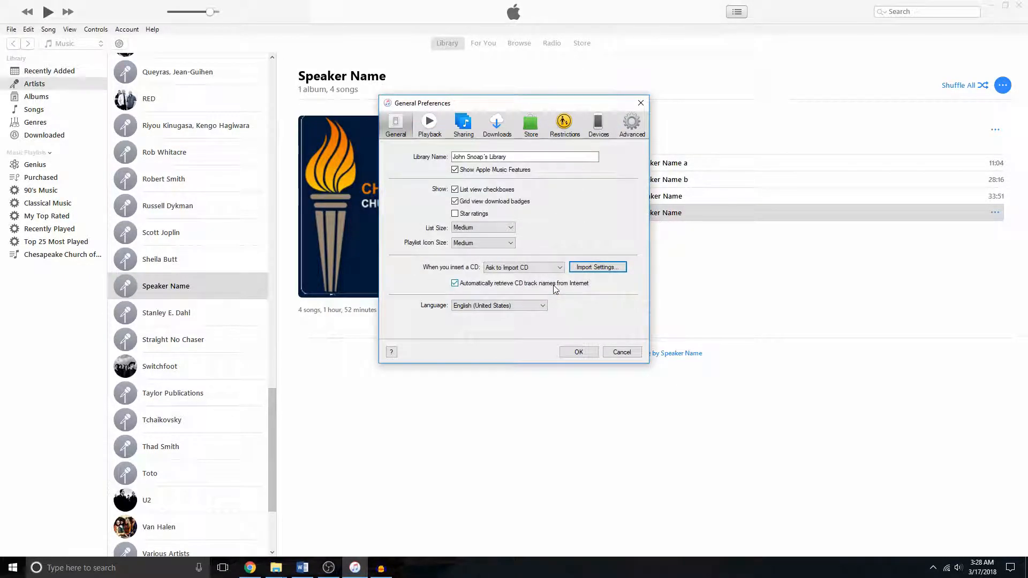
{"action": "left_click", "coordinate": [595, 354]}
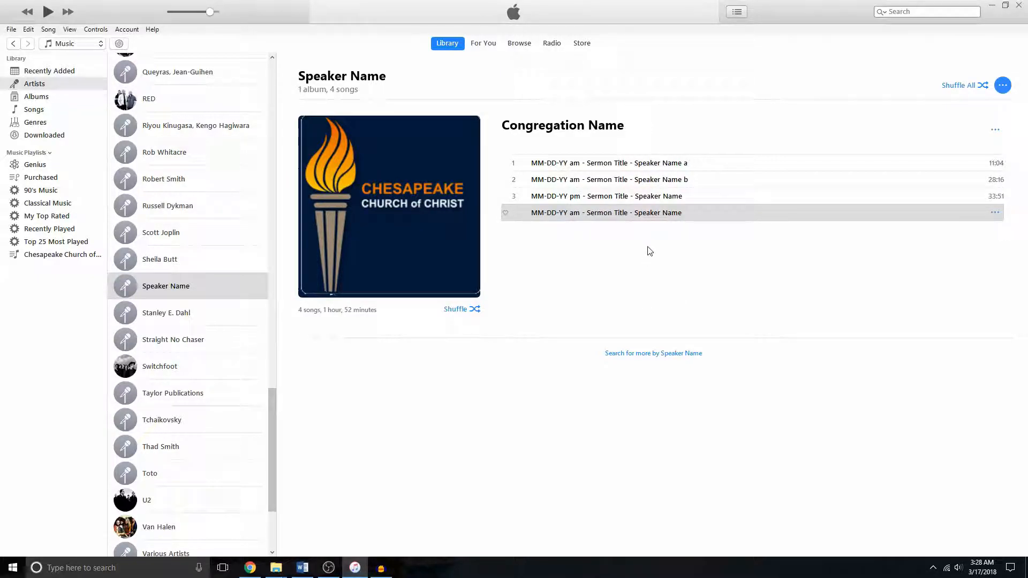
- Open Song Info for the AIFF sermon track and review its file details
{"action": "left_click", "coordinate": [642, 213]}
{"action": "right_click", "coordinate": [632, 213]}
{"action": "left_click", "coordinate": [689, 274]}
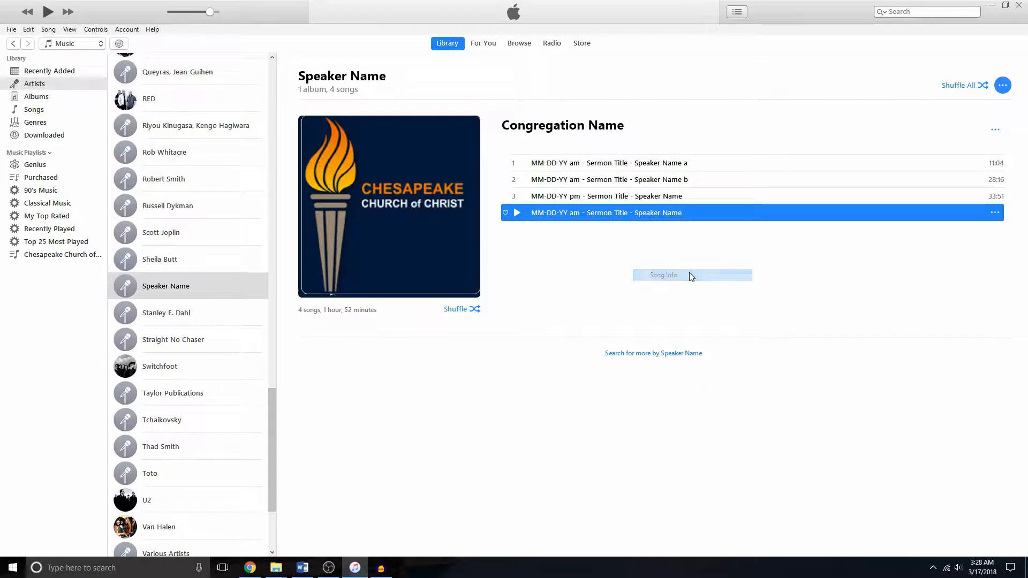
{"action": "left_click", "coordinate": [620, 166]}
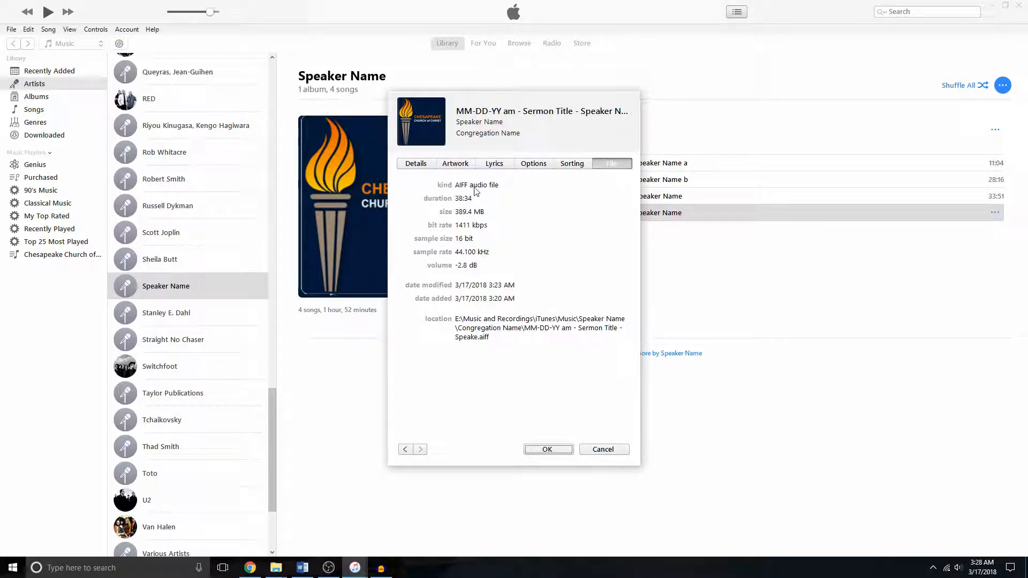
{"action": "left_click", "coordinate": [561, 453]}
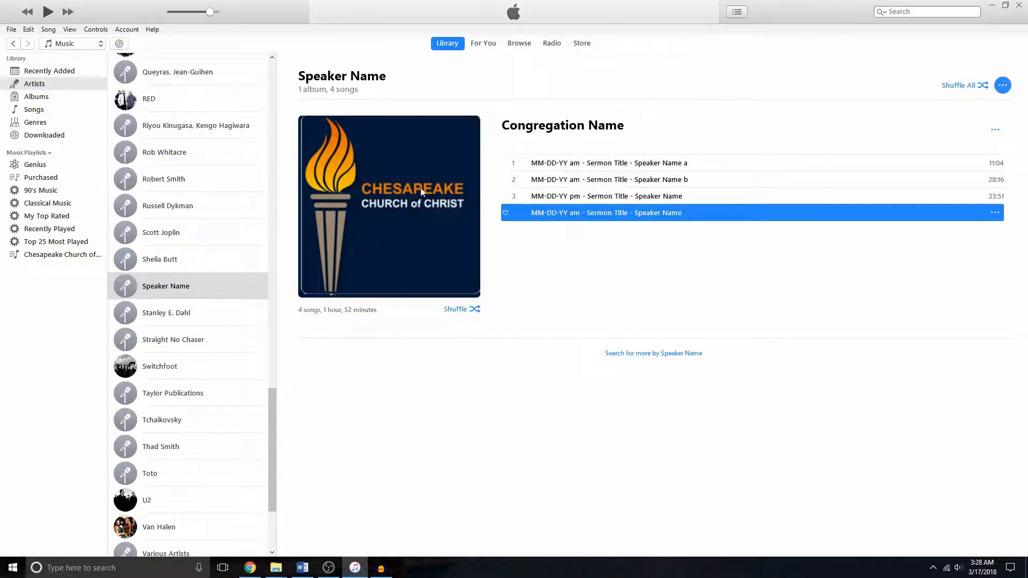
- Create an MP3 version of the selected sermon track
{"action": "left_click", "coordinate": [11, 30]}
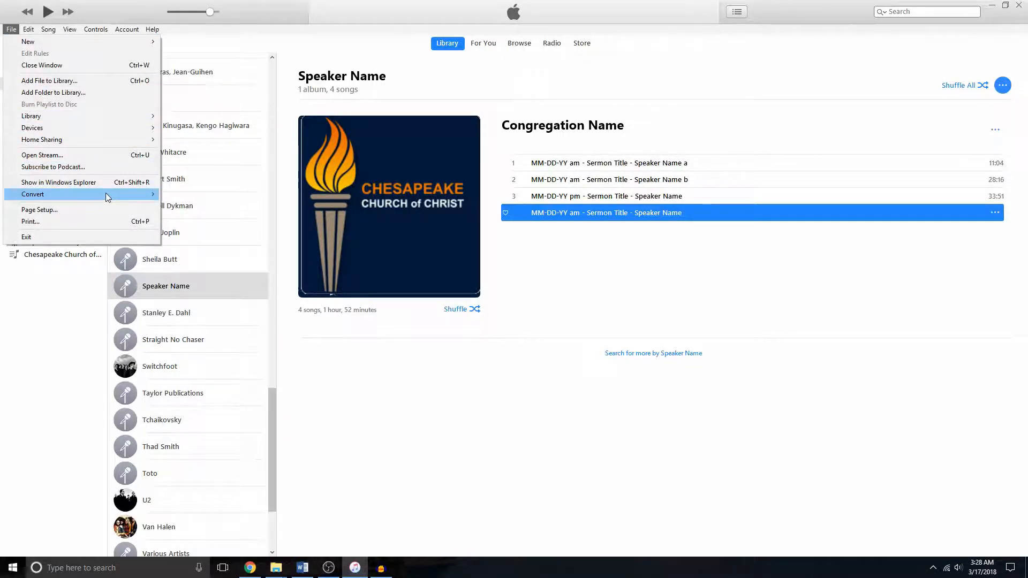
{"action": "mouse_move", "coordinate": [105, 193]}
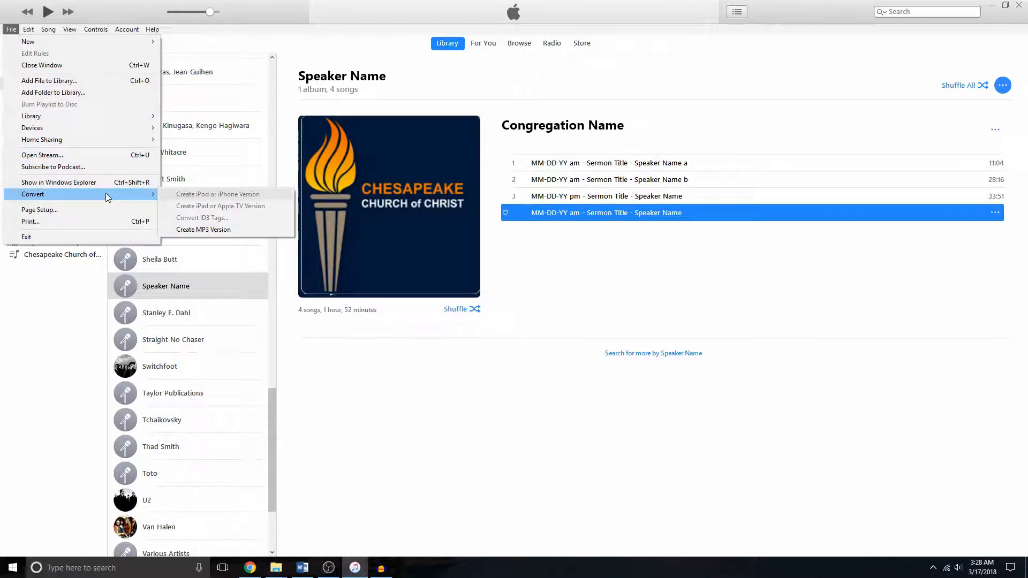
{"action": "left_click", "coordinate": [234, 229]}
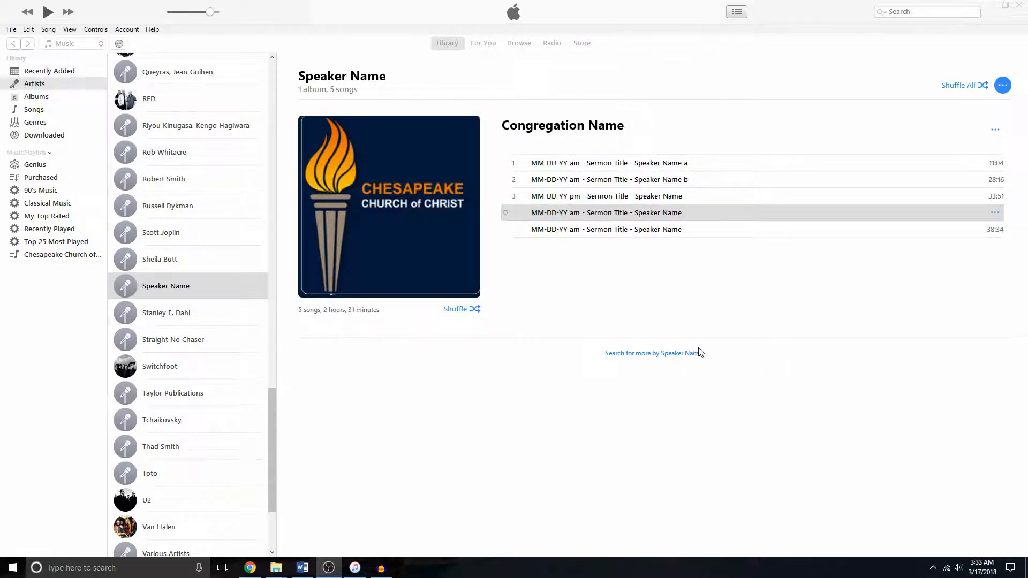
- Open Song Info for the new MP3 track and review its file details
{"action": "right_click", "coordinate": [661, 230]}
{"action": "left_click", "coordinate": [723, 291]}
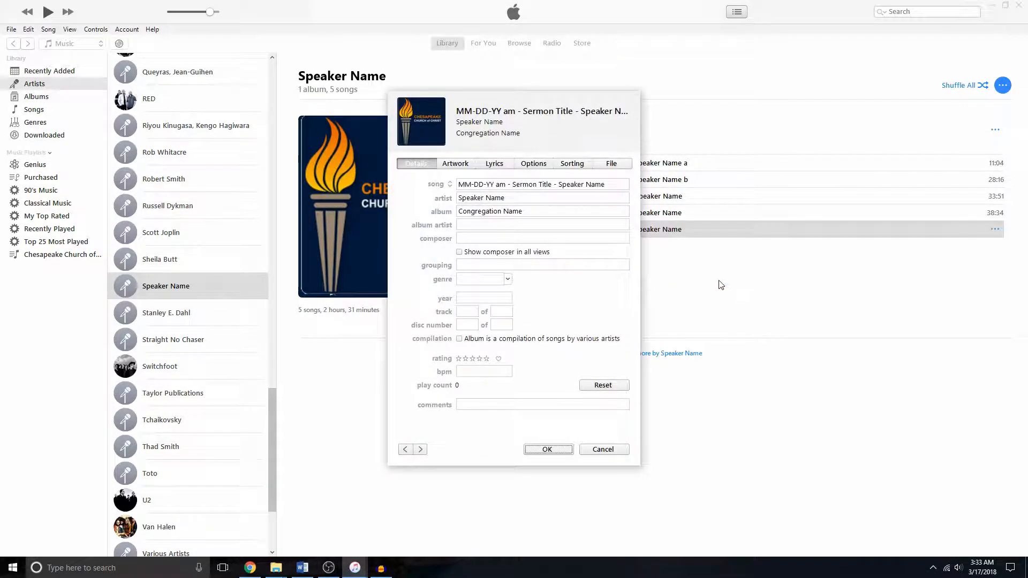
{"action": "left_click", "coordinate": [615, 164]}
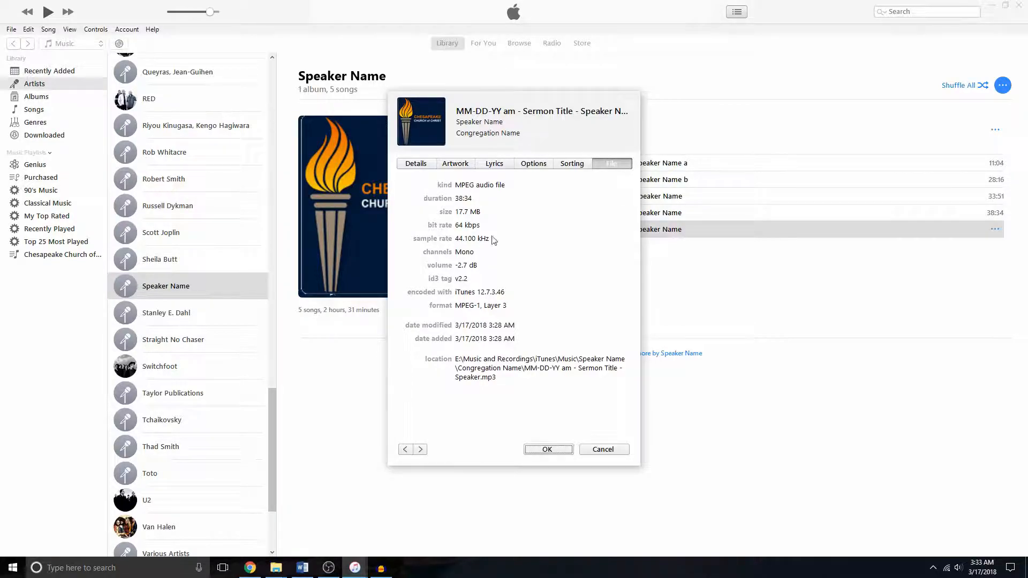
{"action": "left_click", "coordinate": [557, 451]}
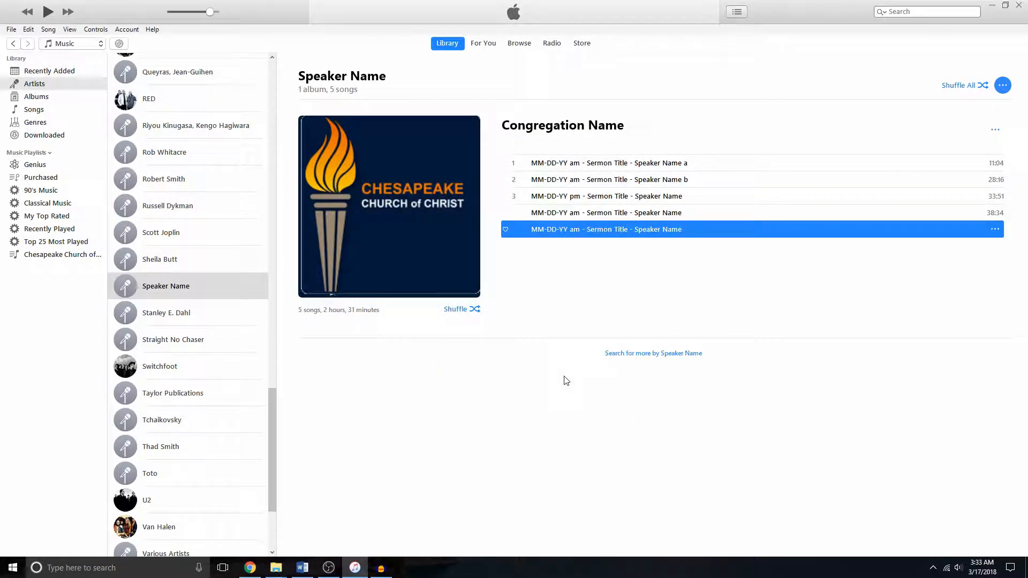
- Mark the new MP3 track's album as a compilation of songs by various artists
{"action": "right_click", "coordinate": [654, 235]}
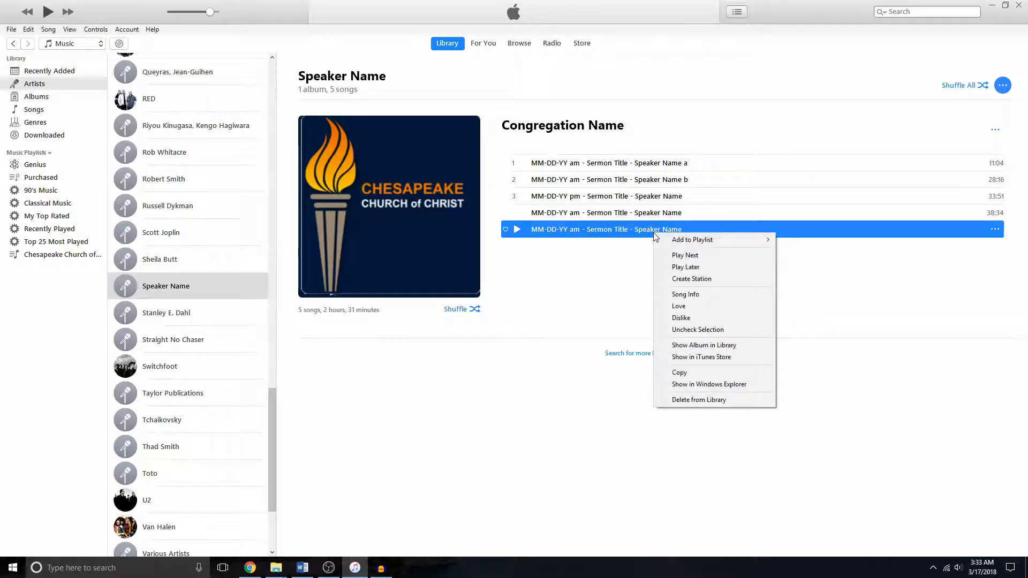
{"action": "left_click", "coordinate": [695, 294]}
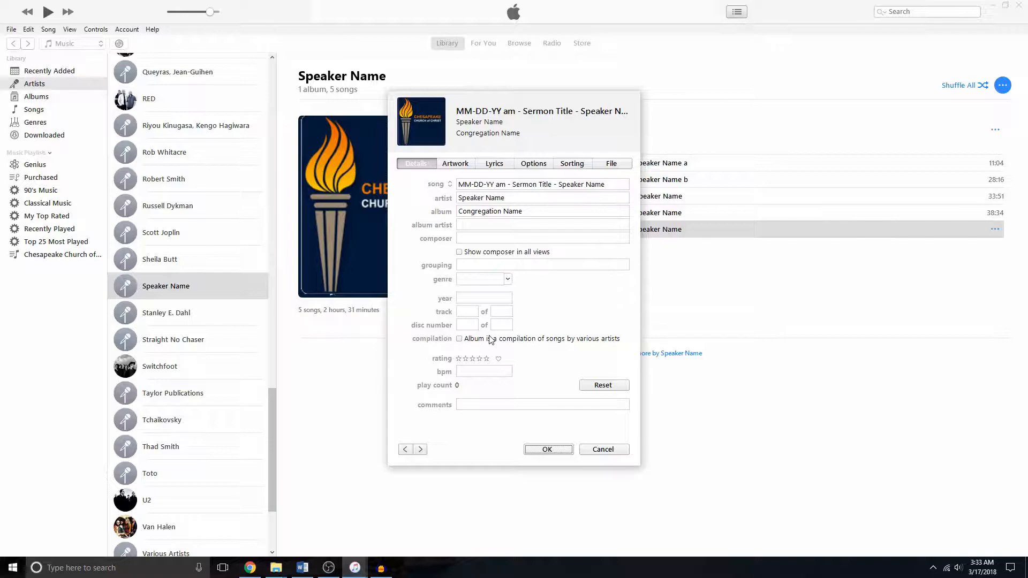
{"action": "left_click", "coordinate": [459, 339]}
{"action": "left_click", "coordinate": [562, 450]}
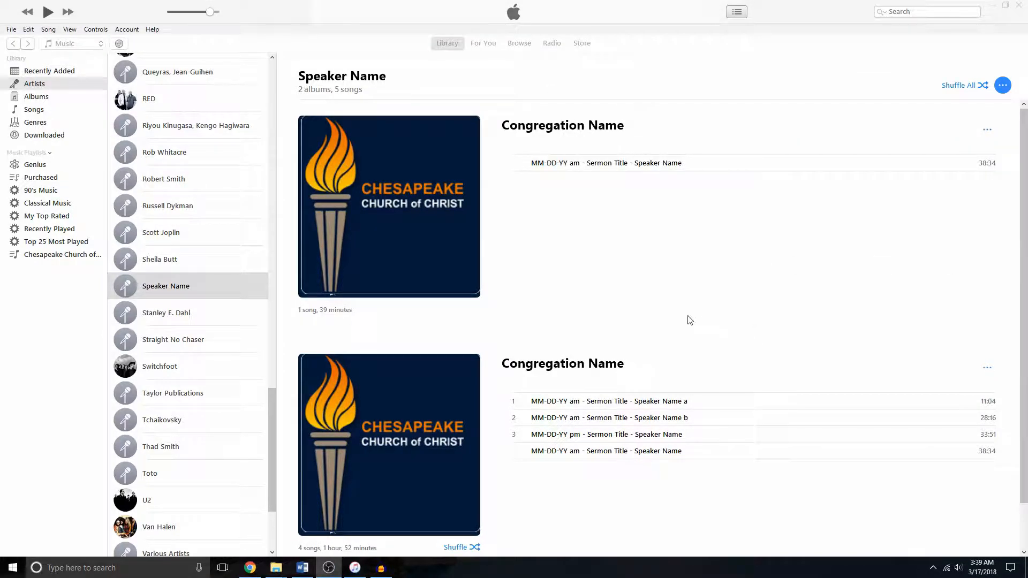
- Show the compilation MP3 track in Windows Explorer and open the Files for Website folder
{"action": "right_click", "coordinate": [585, 165]}
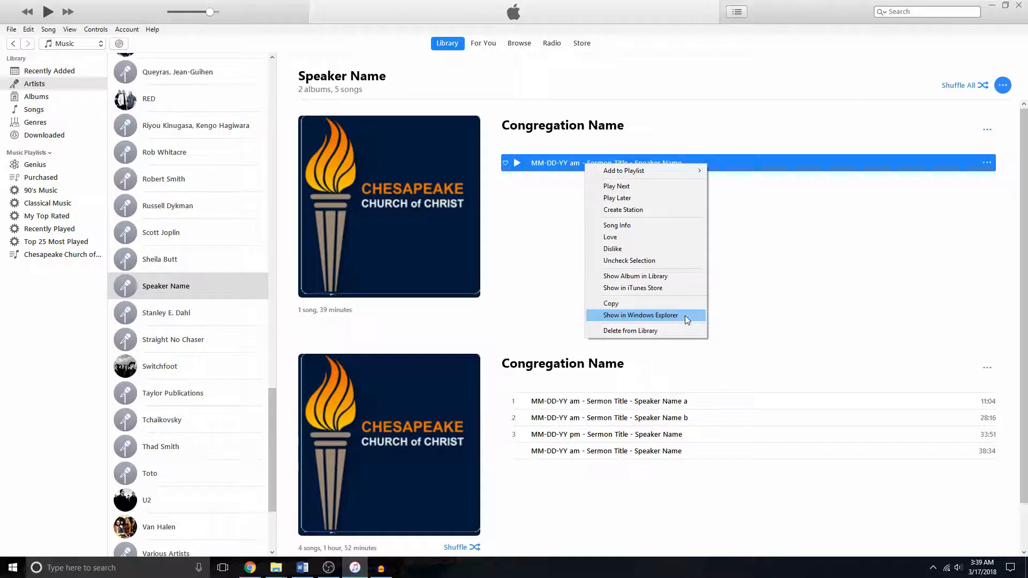
{"action": "left_click", "coordinate": [640, 315]}
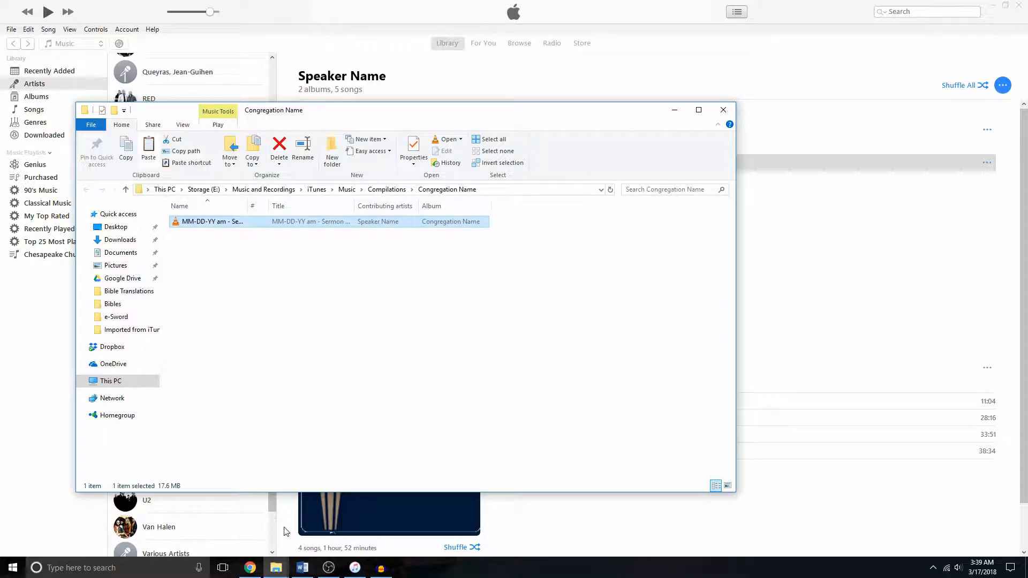
{"action": "left_click", "coordinate": [284, 569]}
{"action": "left_click", "coordinate": [377, 529]}
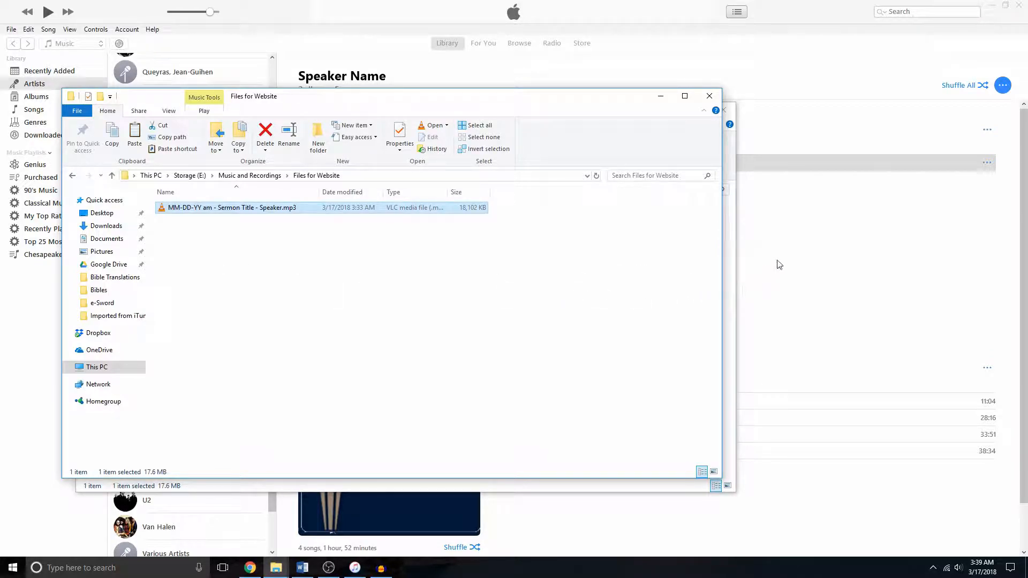
{"action": "left_click", "coordinate": [805, 231]}
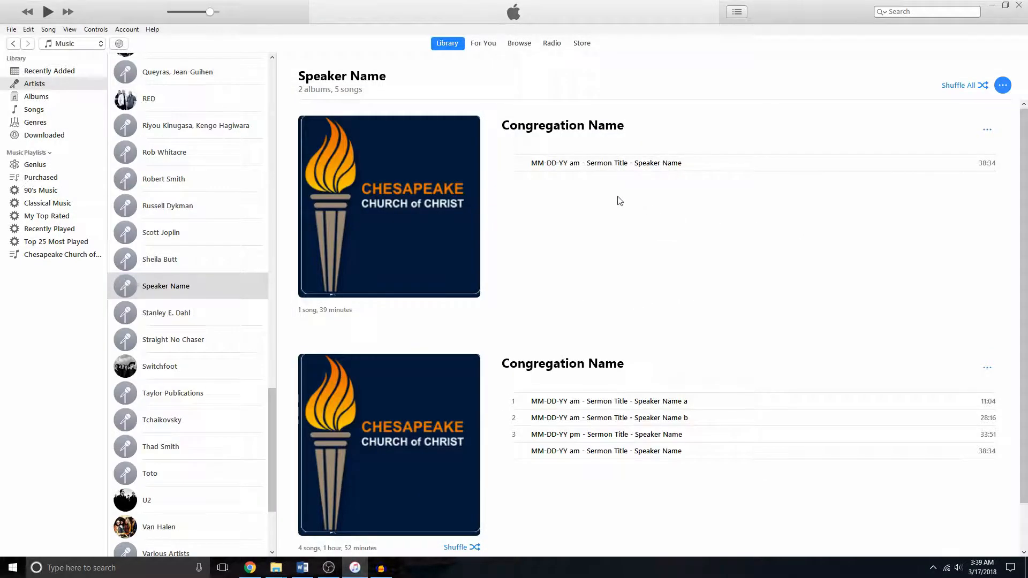
{"action": "left_click", "coordinate": [601, 163]}
{"action": "left_click", "coordinate": [601, 163]}
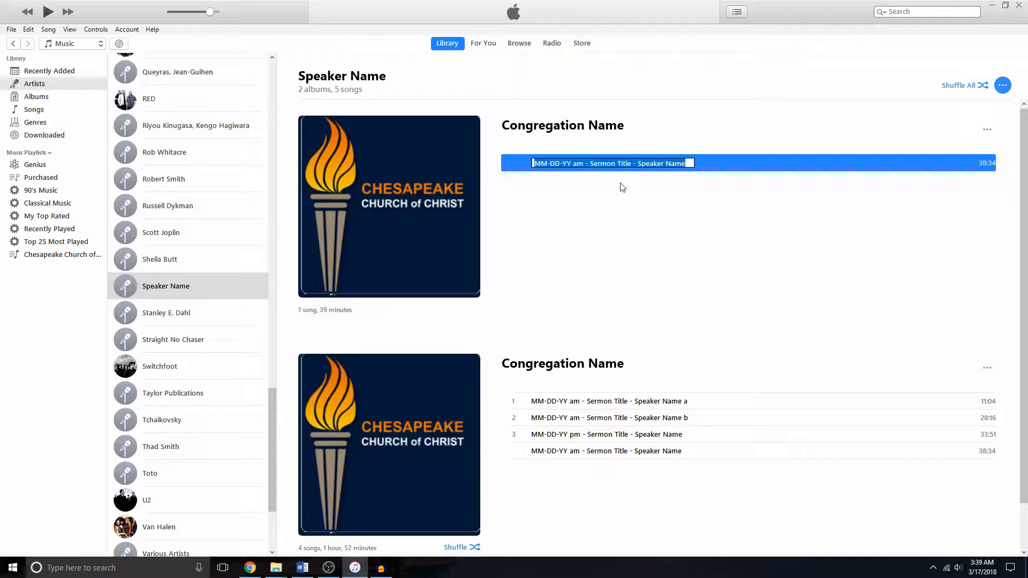
{"action": "left_click", "coordinate": [620, 188]}
- Rename the MP3 in Files for Website to 'MM-DD-YY am - Sermon Title - Speaker Name.mp3'
{"action": "mouse_move", "coordinate": [276, 568]}
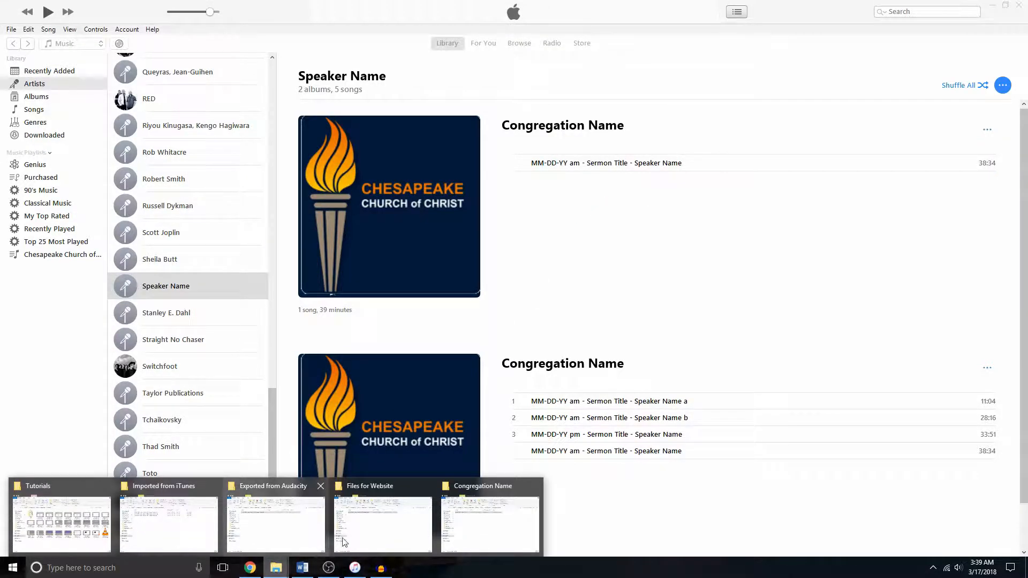
{"action": "left_click", "coordinate": [385, 532]}
{"action": "left_click", "coordinate": [208, 212]}
{"action": "key", "text": "Right"}
{"action": "type", "text": "Name"}
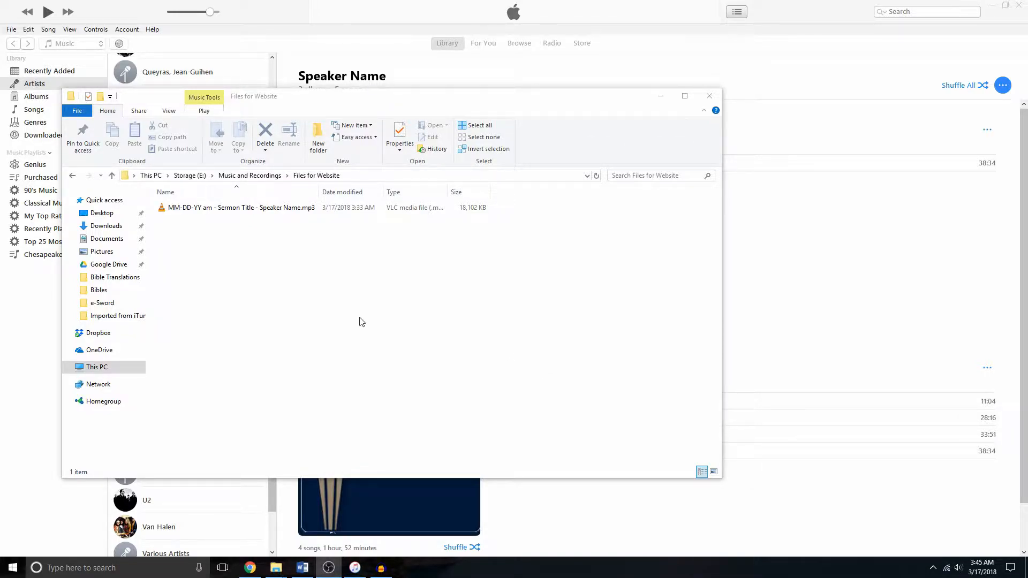
- Set the renamed MP3 file to read-only in its properties and apply
{"action": "left_click", "coordinate": [223, 209]}
{"action": "right_click", "coordinate": [224, 211]}
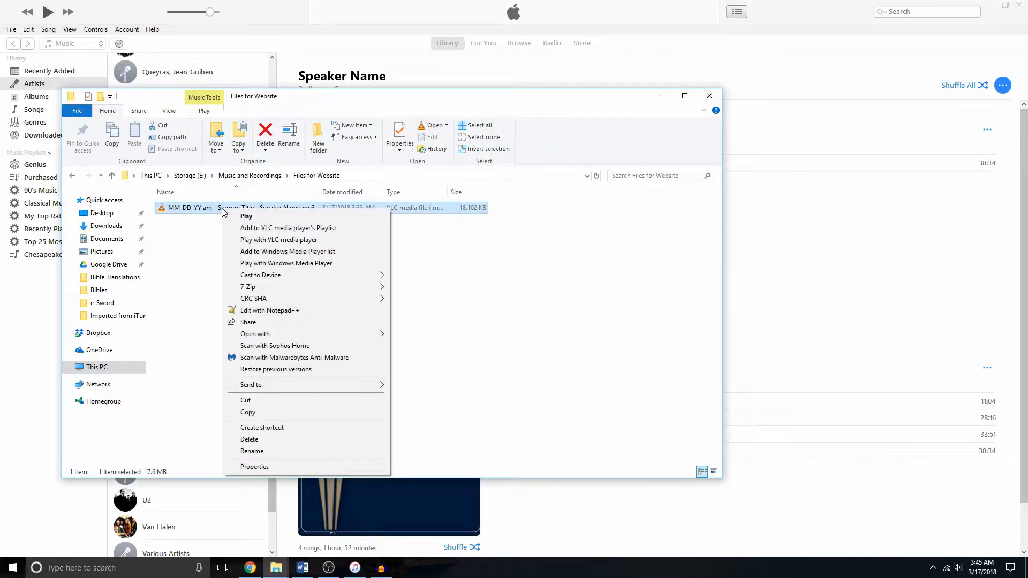
{"action": "left_click", "coordinate": [320, 465]}
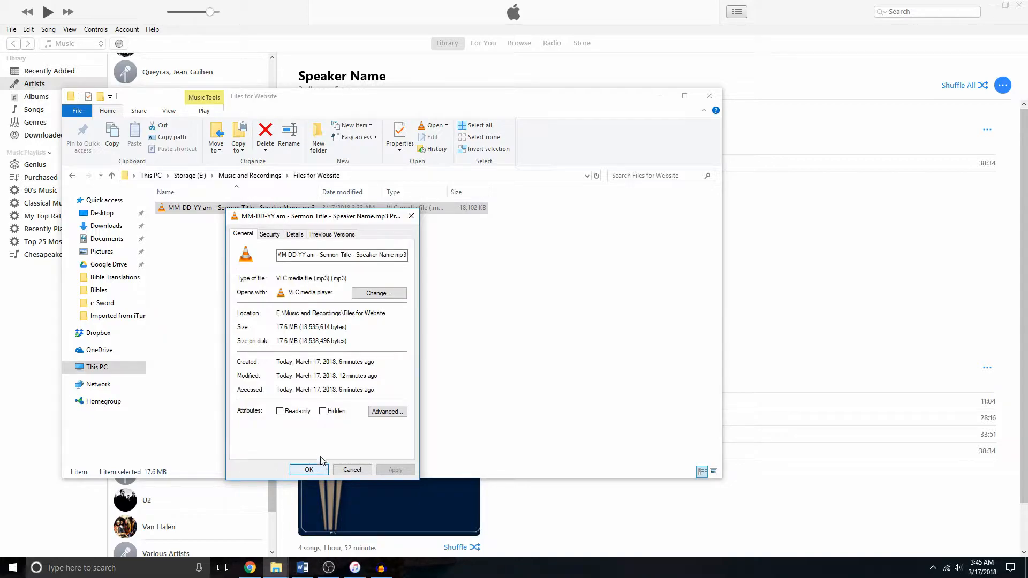
{"action": "left_click", "coordinate": [279, 411]}
{"action": "left_click", "coordinate": [407, 473]}
{"action": "left_click", "coordinate": [310, 470]}
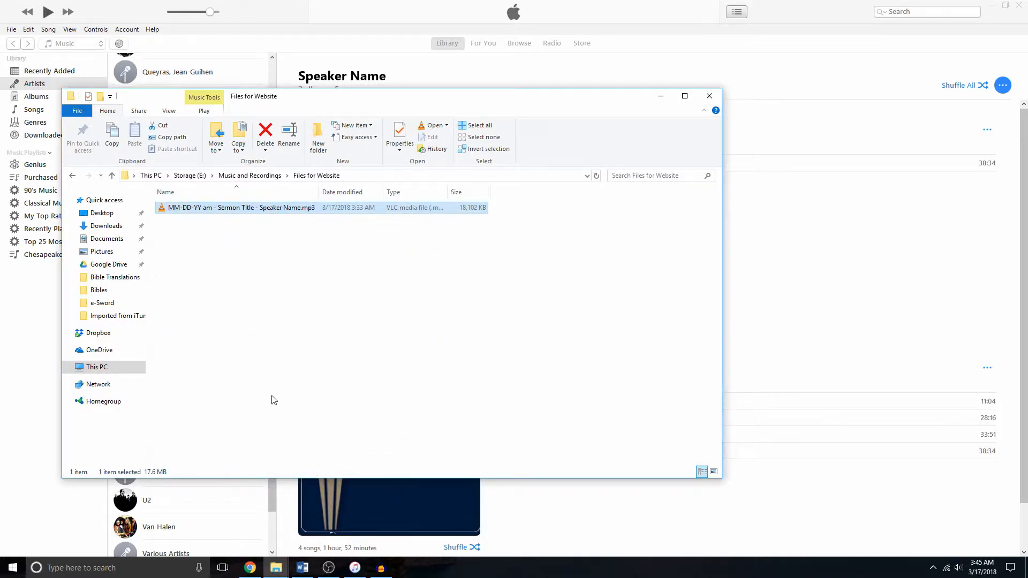